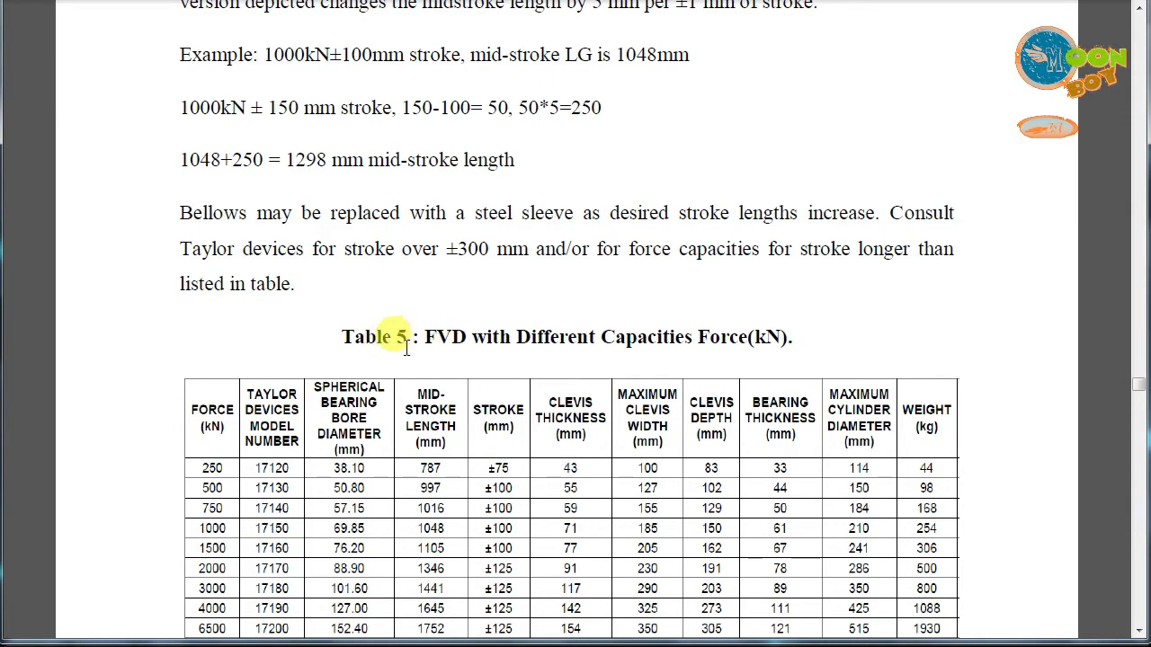
Read the thesis section on fluid viscous dampers, covering Table 5 of FVD capacities and the Link Property Data figure for FVD 250
scroll(400, 351, down, 3)
scroll(273, 378, down, 1)
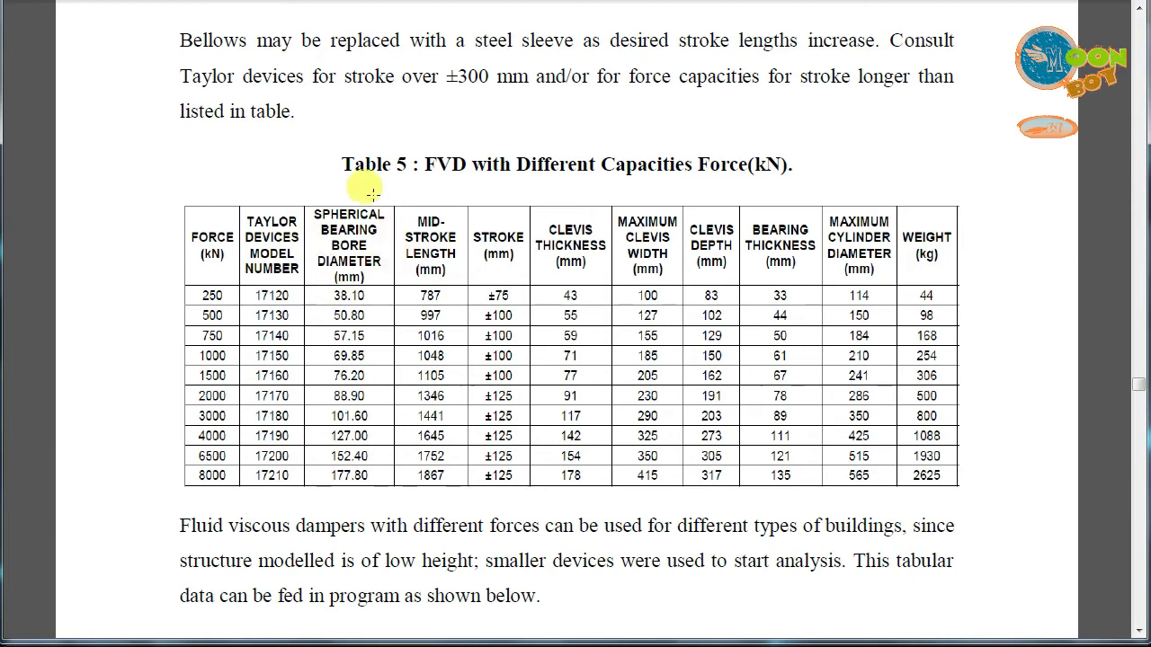
scroll(296, 302, down, 7)
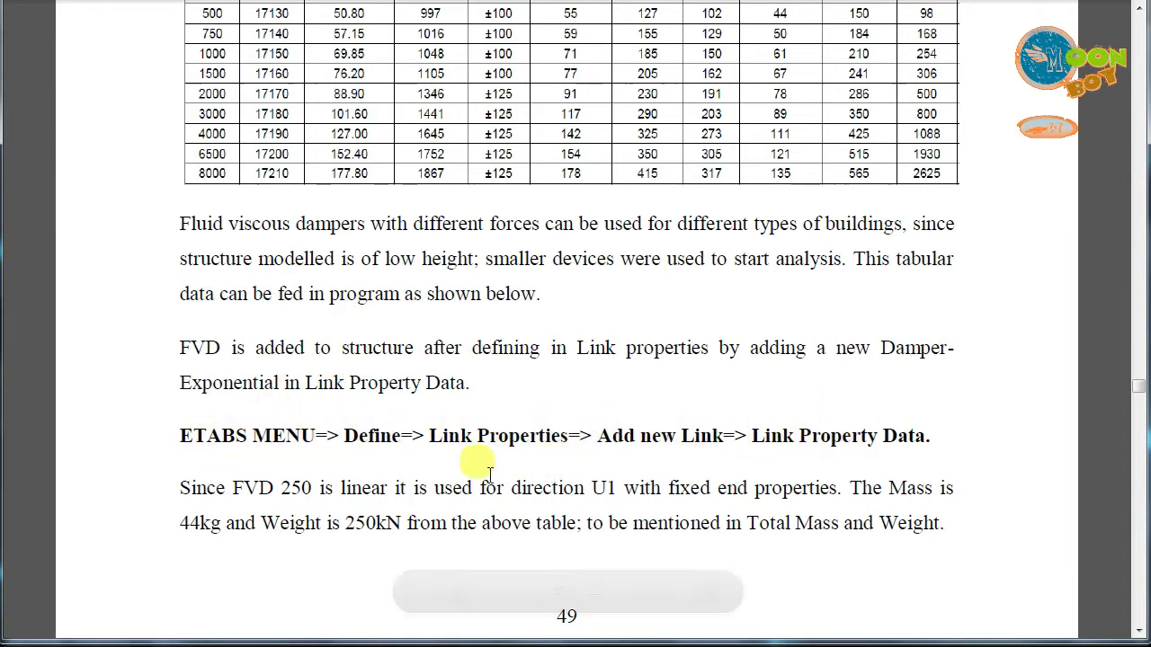
scroll(464, 449, down, 1)
scroll(467, 450, down, 2)
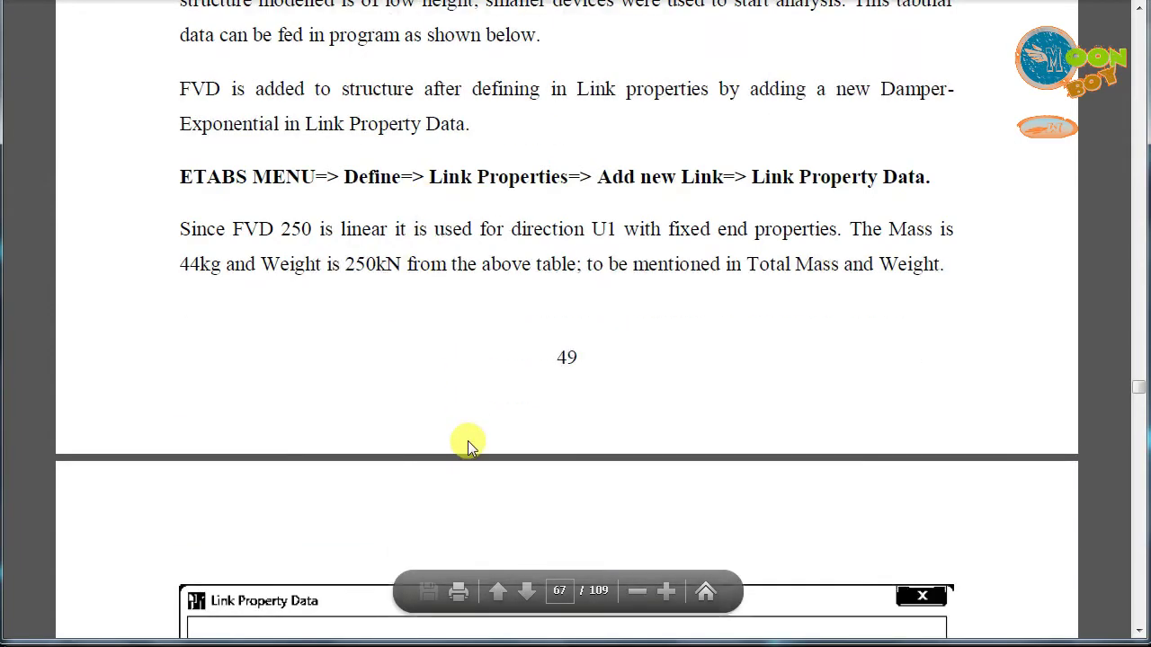
scroll(468, 441, down, 2)
scroll(463, 436, down, 4)
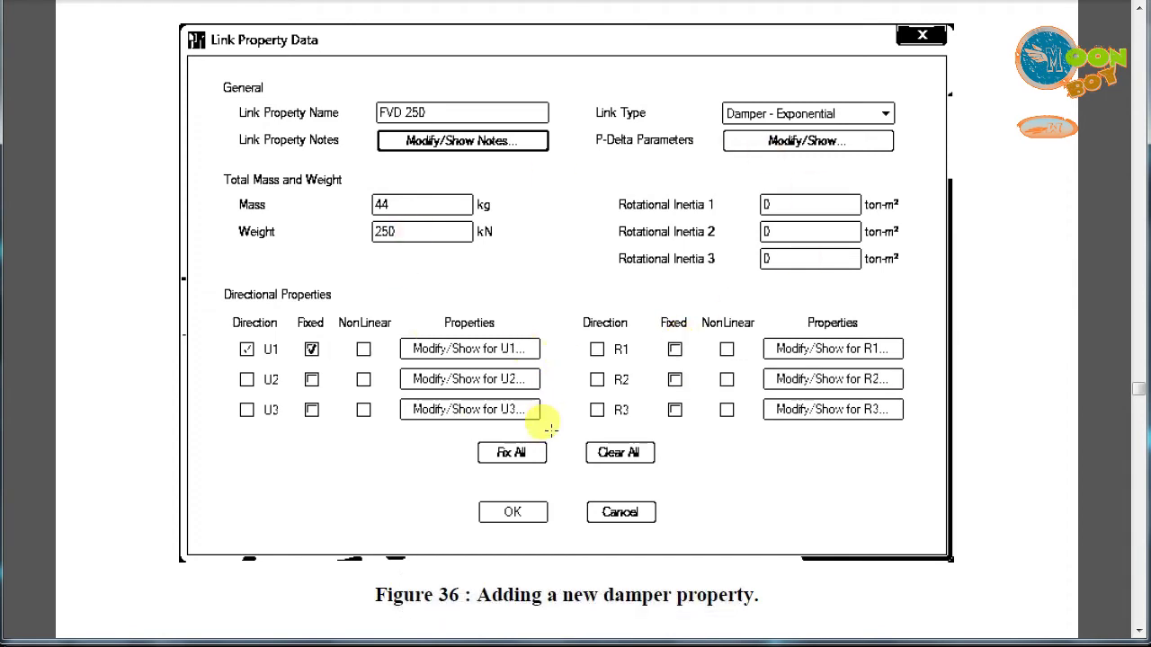
scroll(549, 430, up, 1)
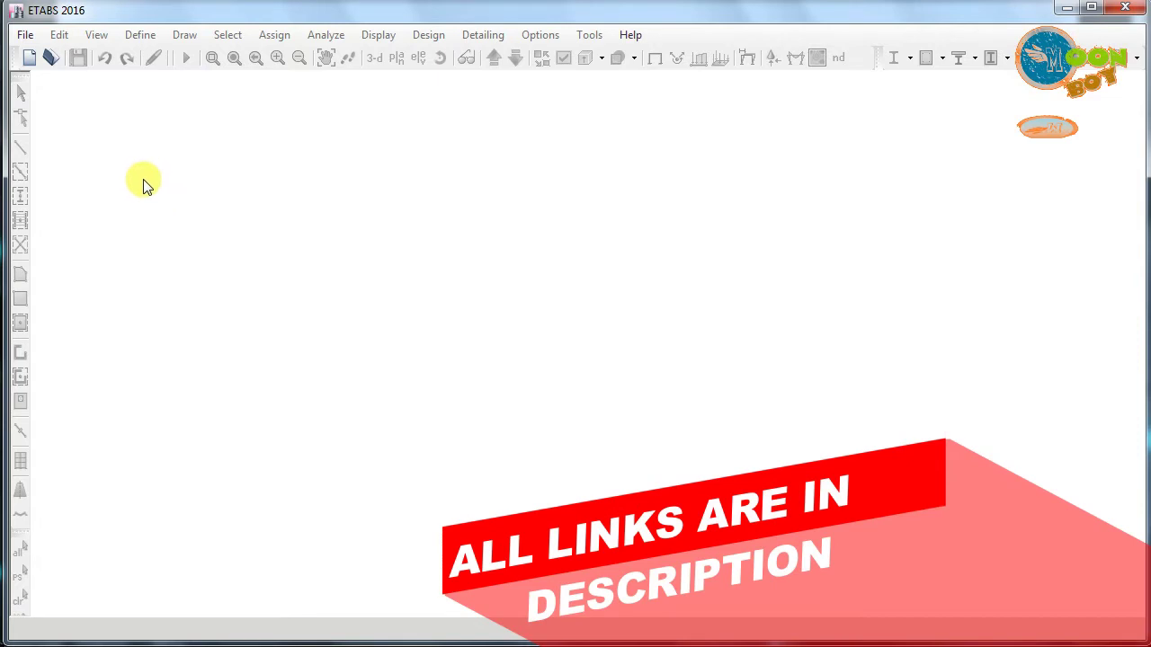
In ETABS, start a new model with built-in Metric SI units, Indian steel sections, IS 800:2007 and IS 456:2000 design codes
click(33, 61)
click(423, 270)
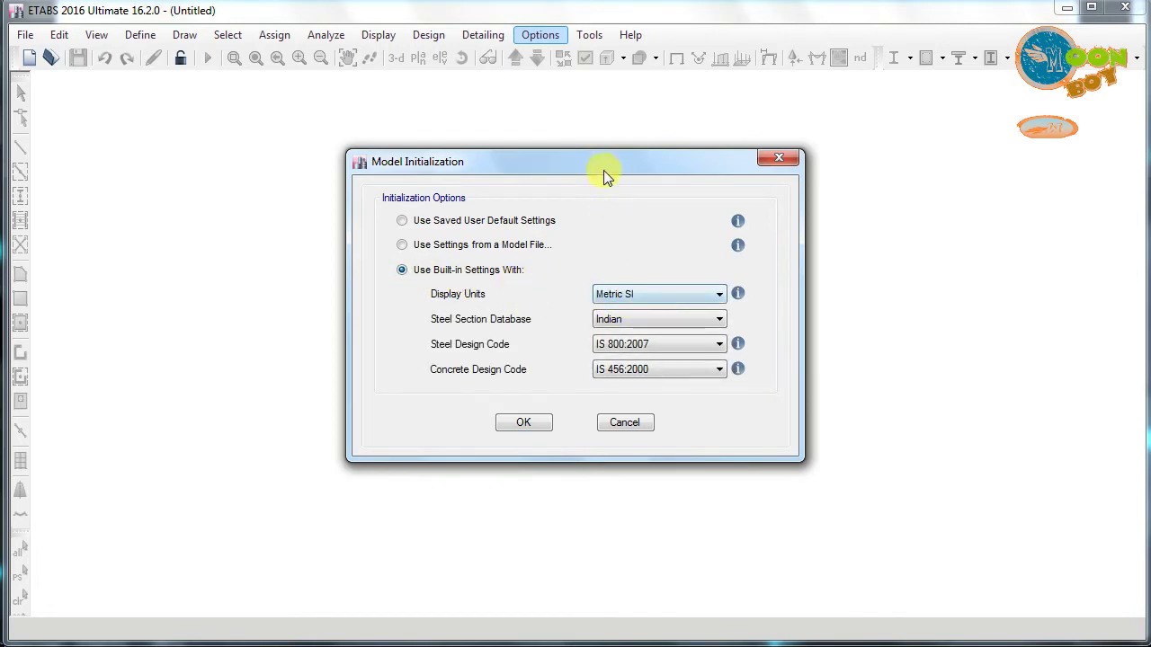
drag(604, 170, 587, 149)
click(631, 273)
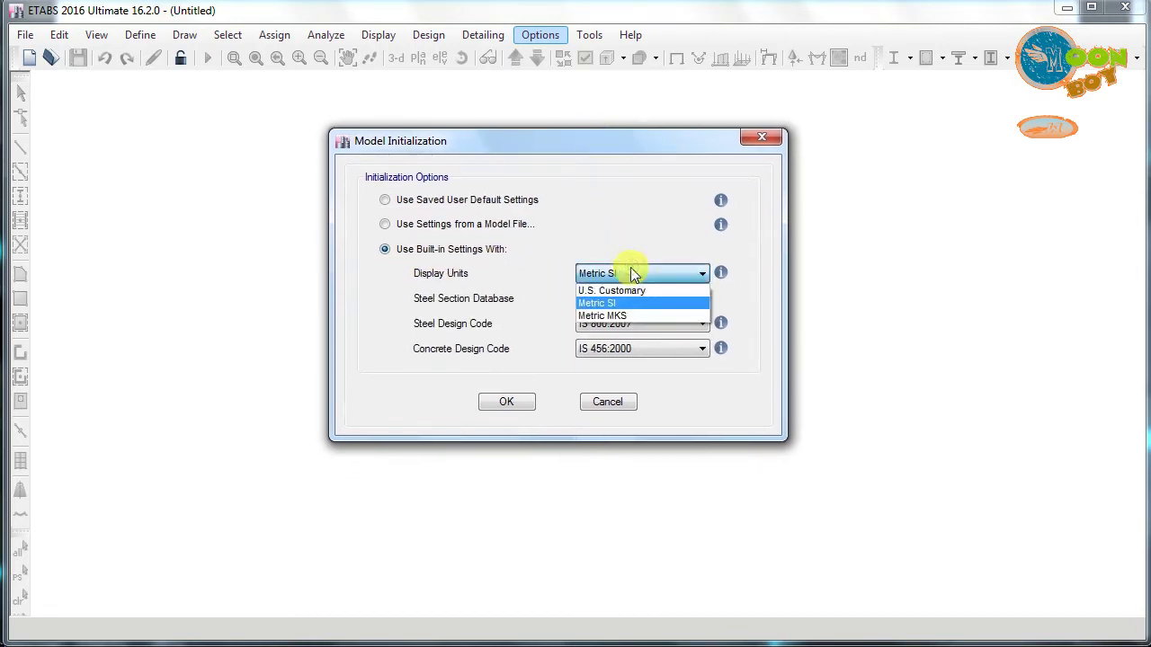
click(627, 304)
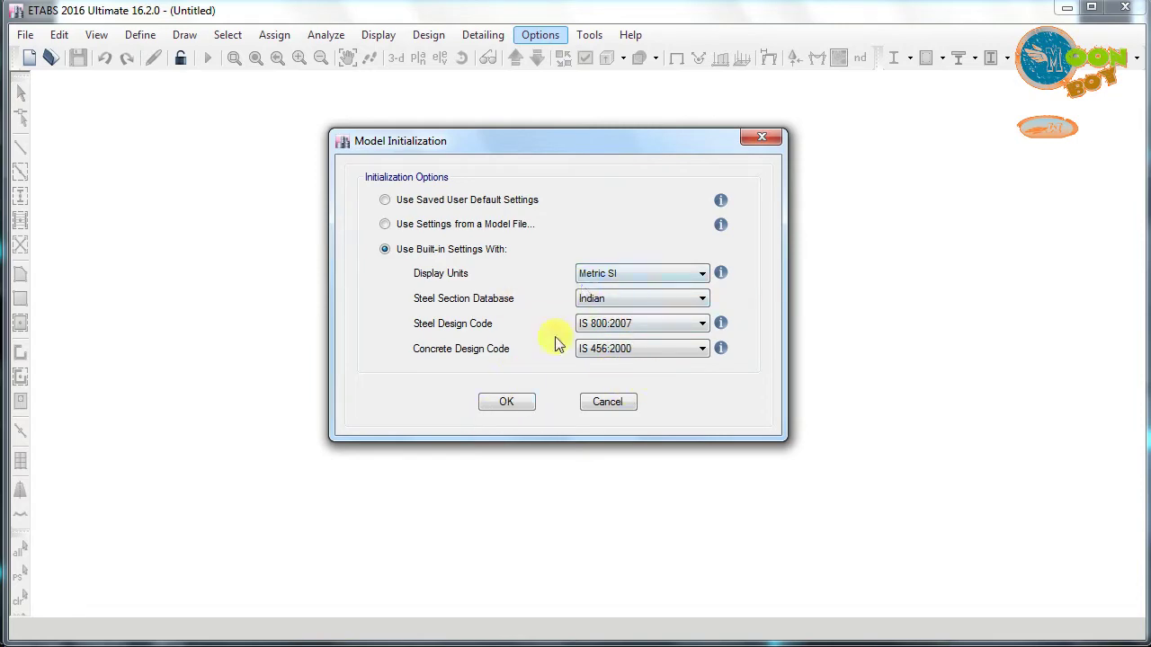
click(508, 402)
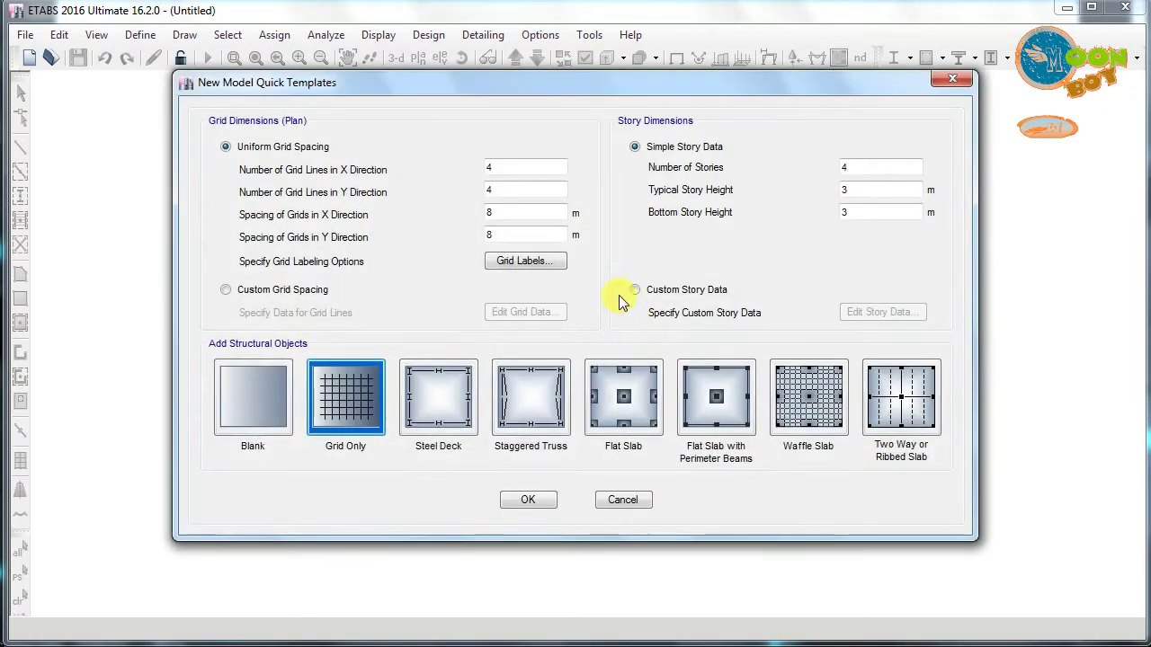
Set the story data to 6 stories with a typical and bottom story height of 3 m
double_click(859, 165)
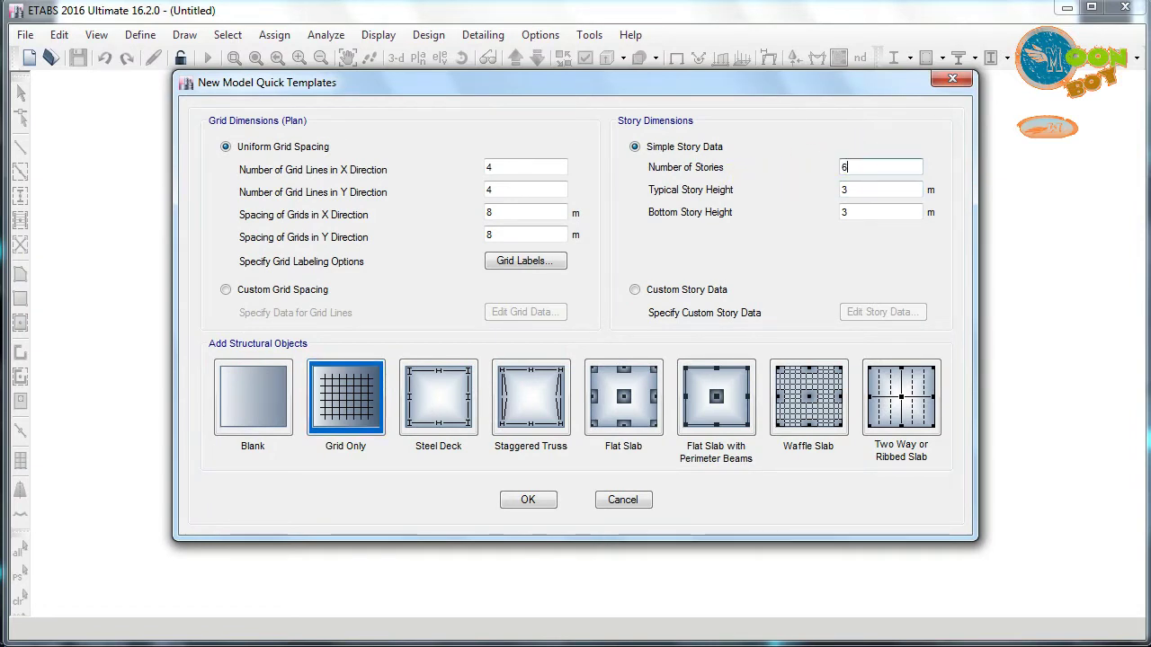
click(861, 189)
click(848, 212)
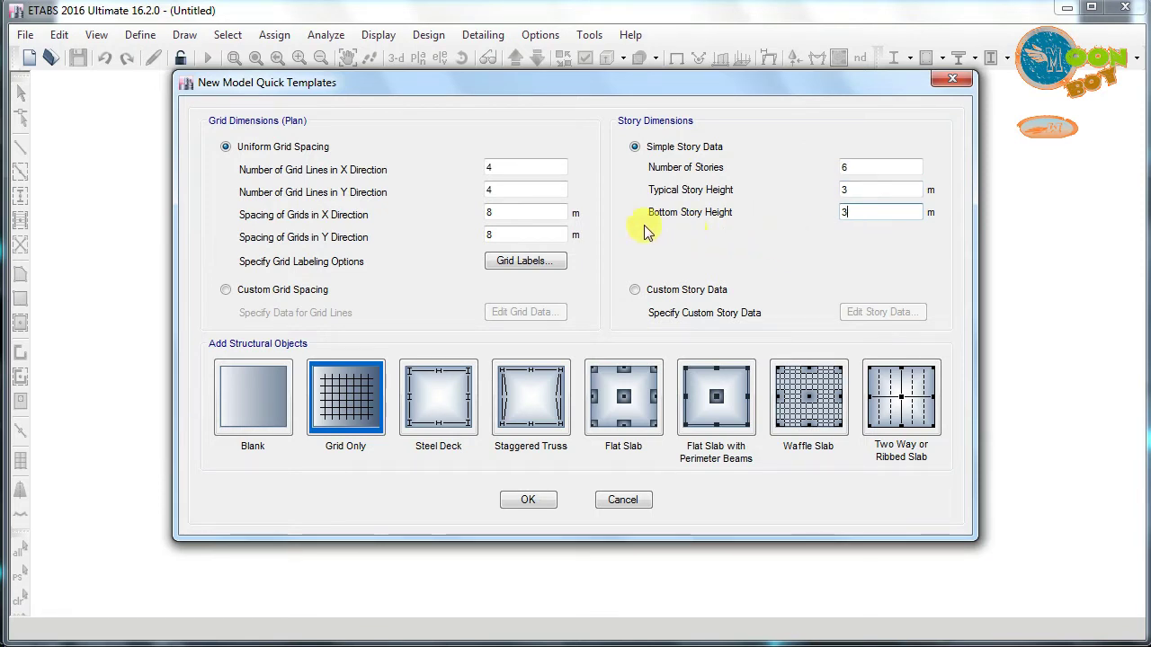
Define a uniform grid with 5 lines in X and 8 in Y, spaced 3.2 m in X and 4 m in Y
click(506, 170)
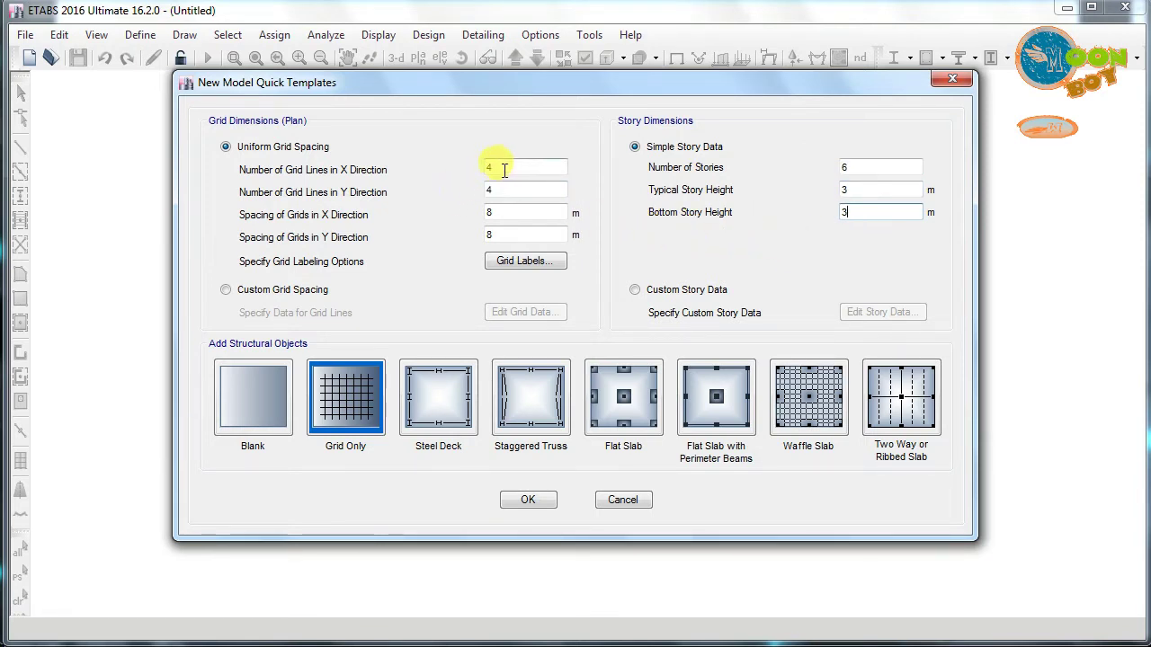
double_click(504, 170)
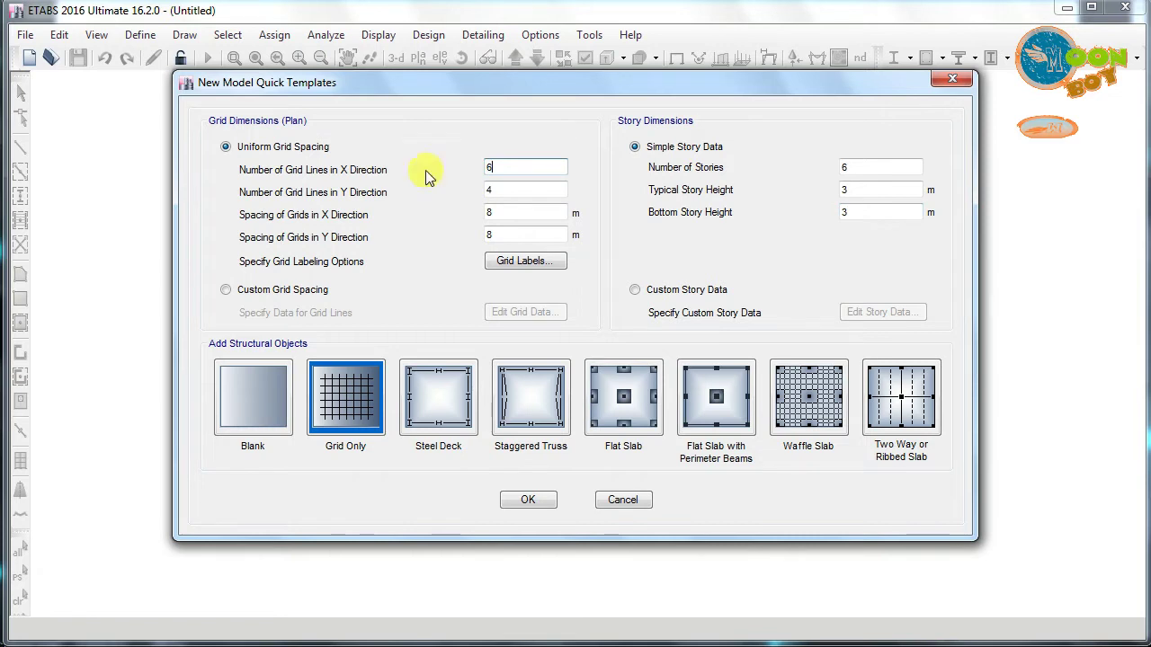
double_click(506, 190)
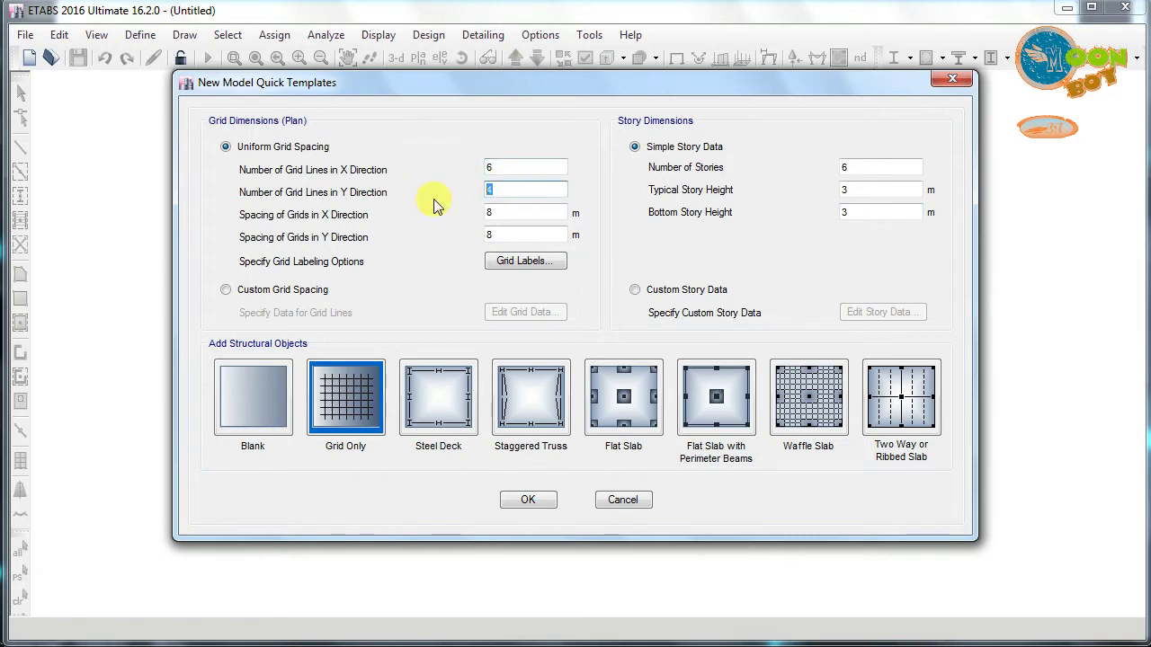
text(8)
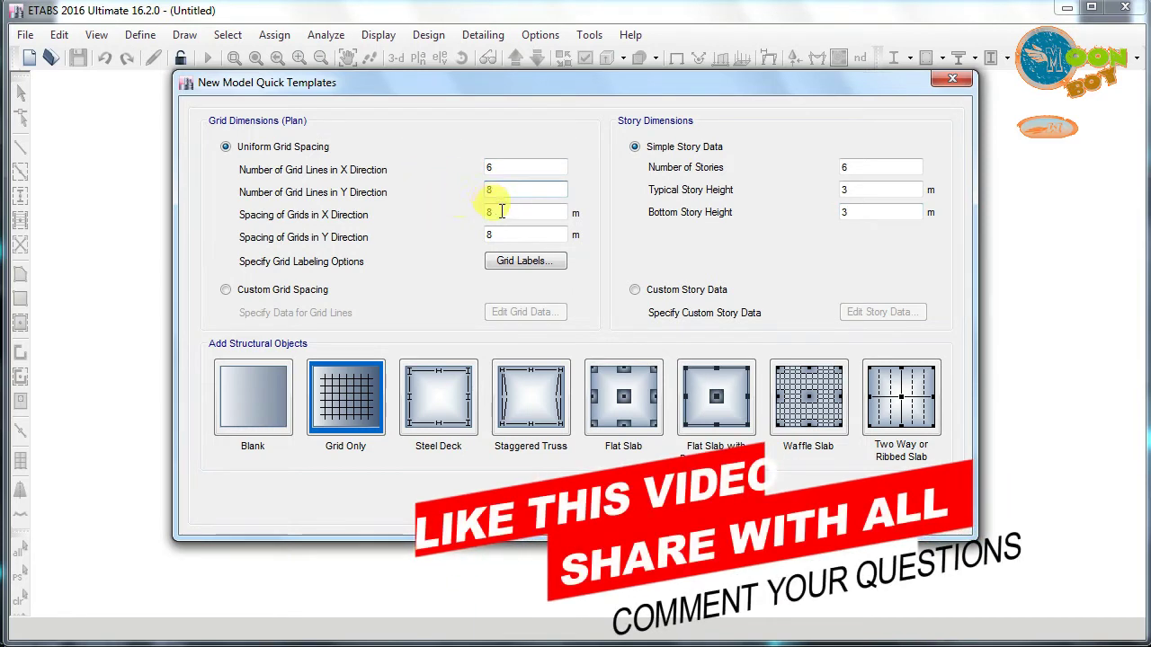
double_click(493, 168)
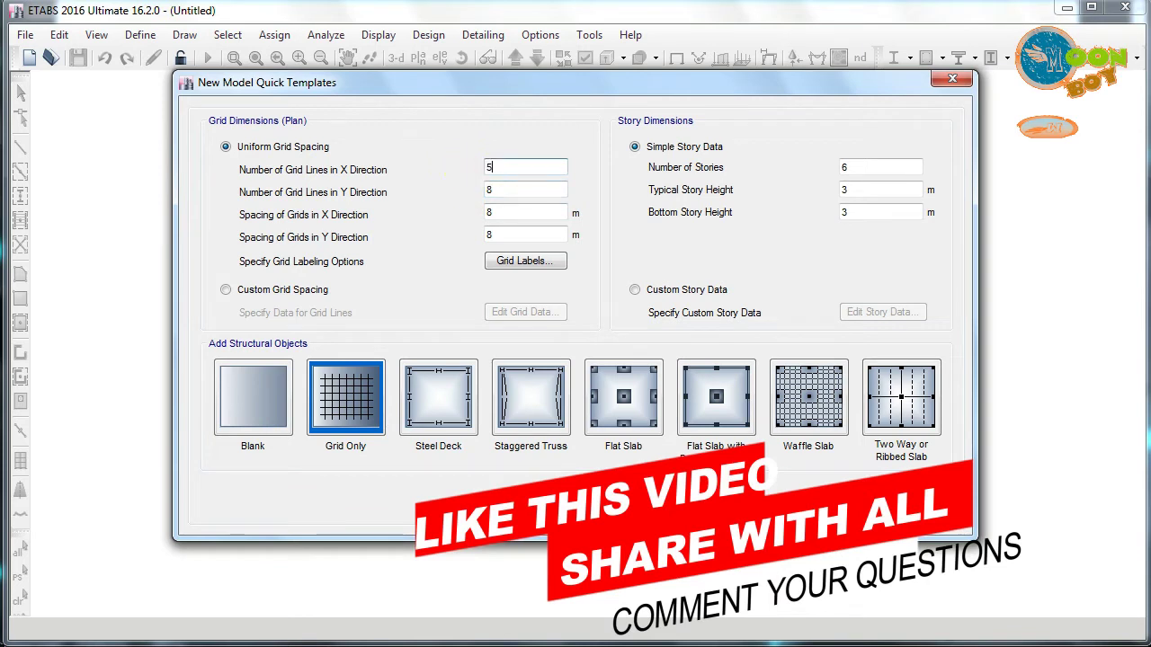
click(495, 214)
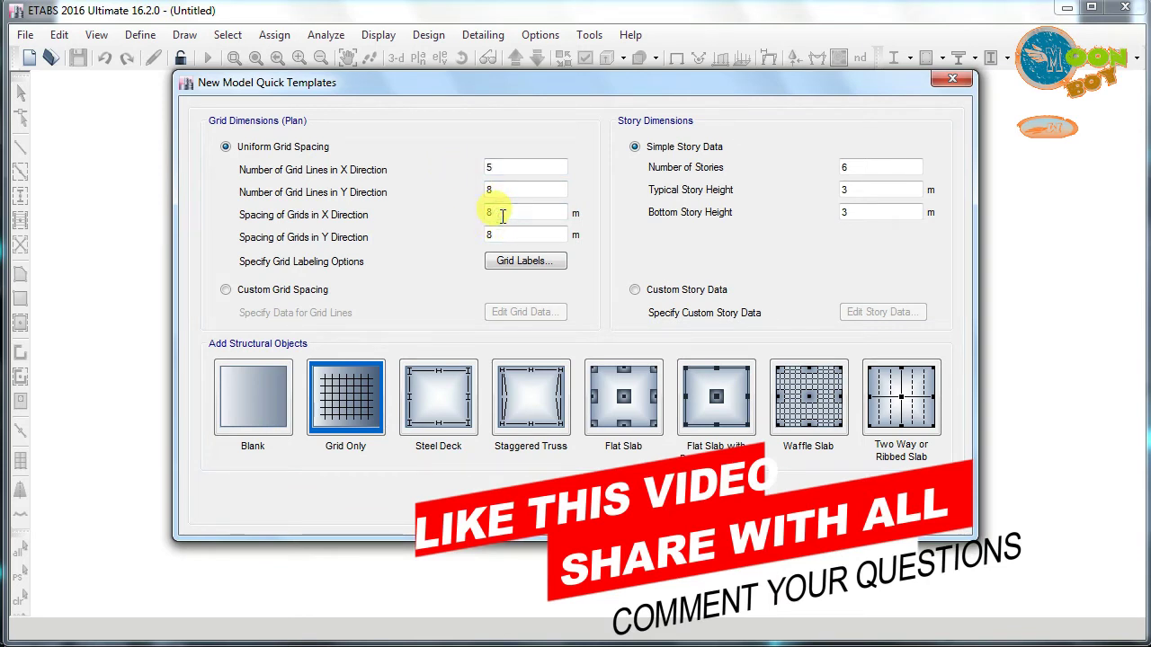
text(3.2)
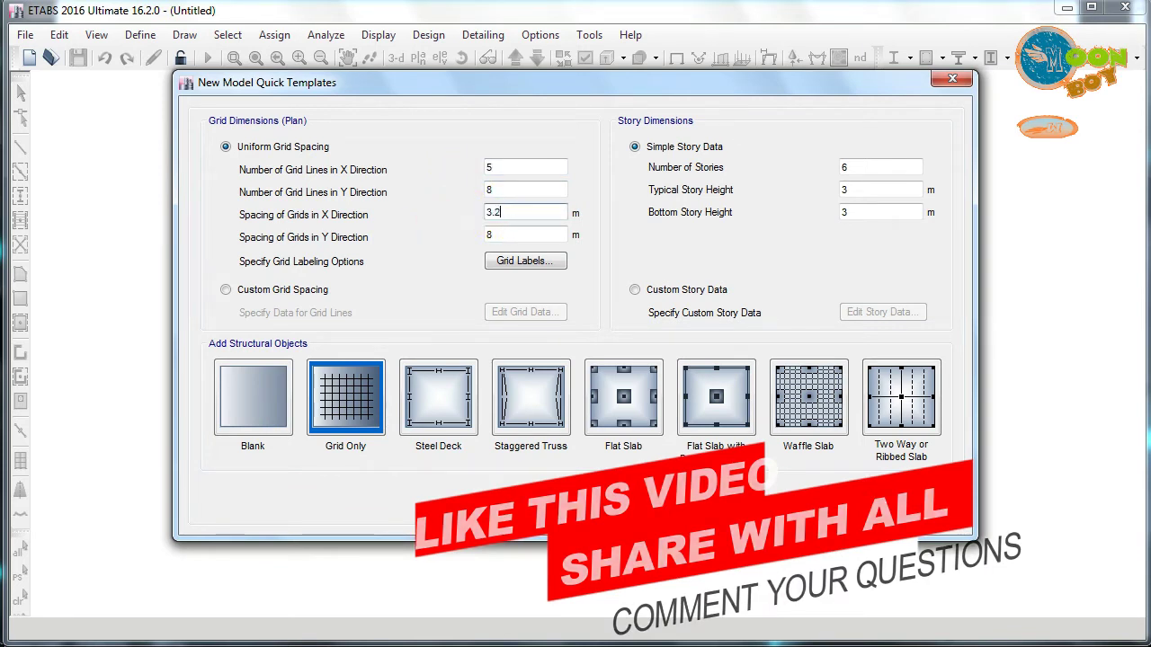
key(Tab)
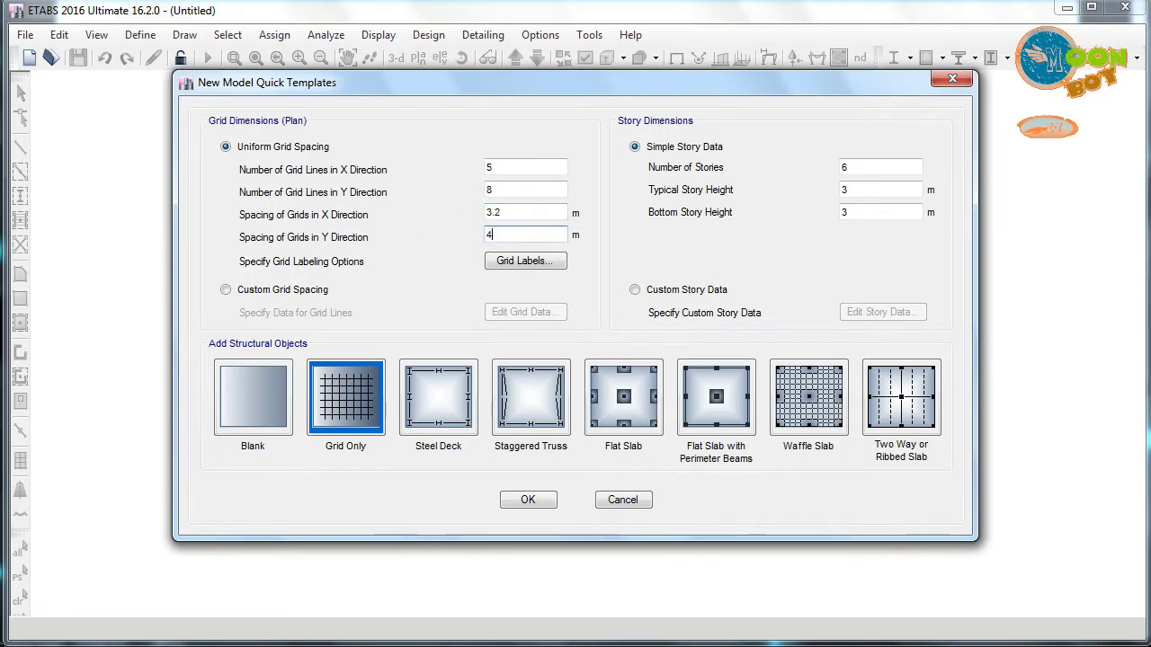
drag(556, 78, 531, 88)
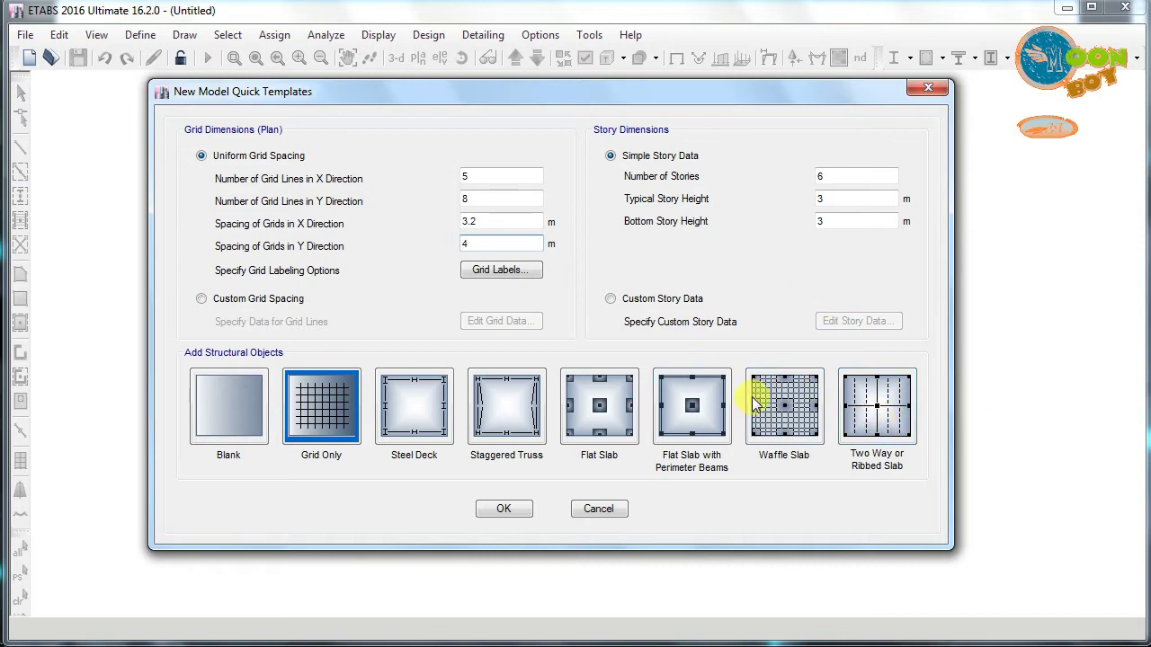
Choose the two way or ribbed slab template without ribs and set all four edge overhangs to 0 m
click(884, 423)
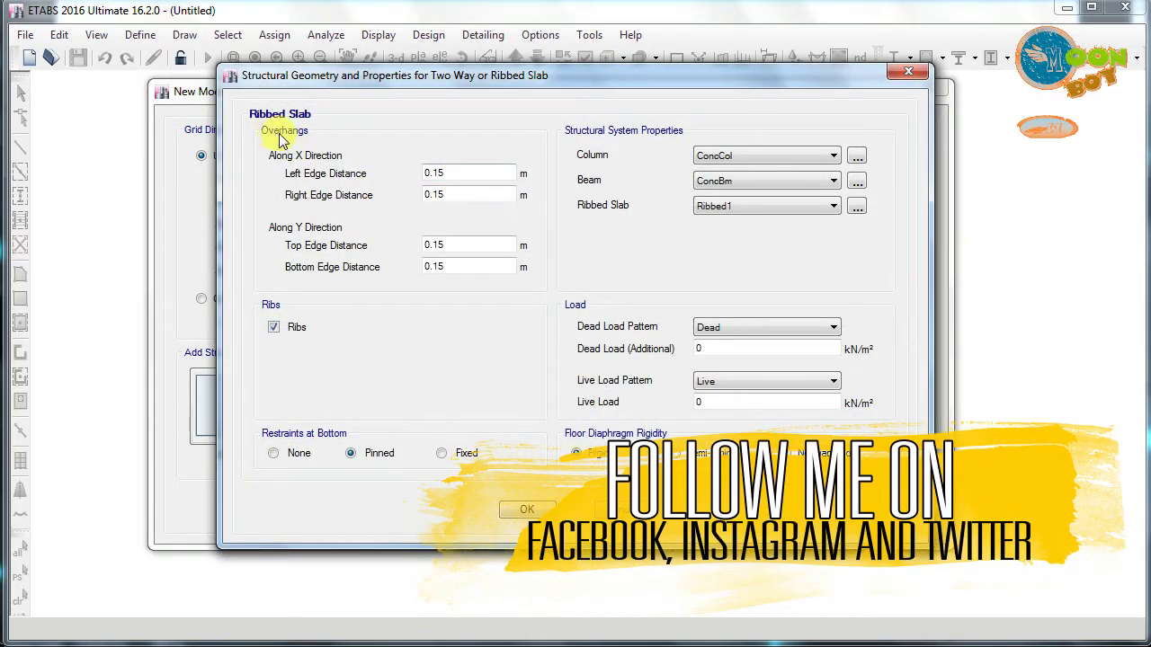
click(273, 327)
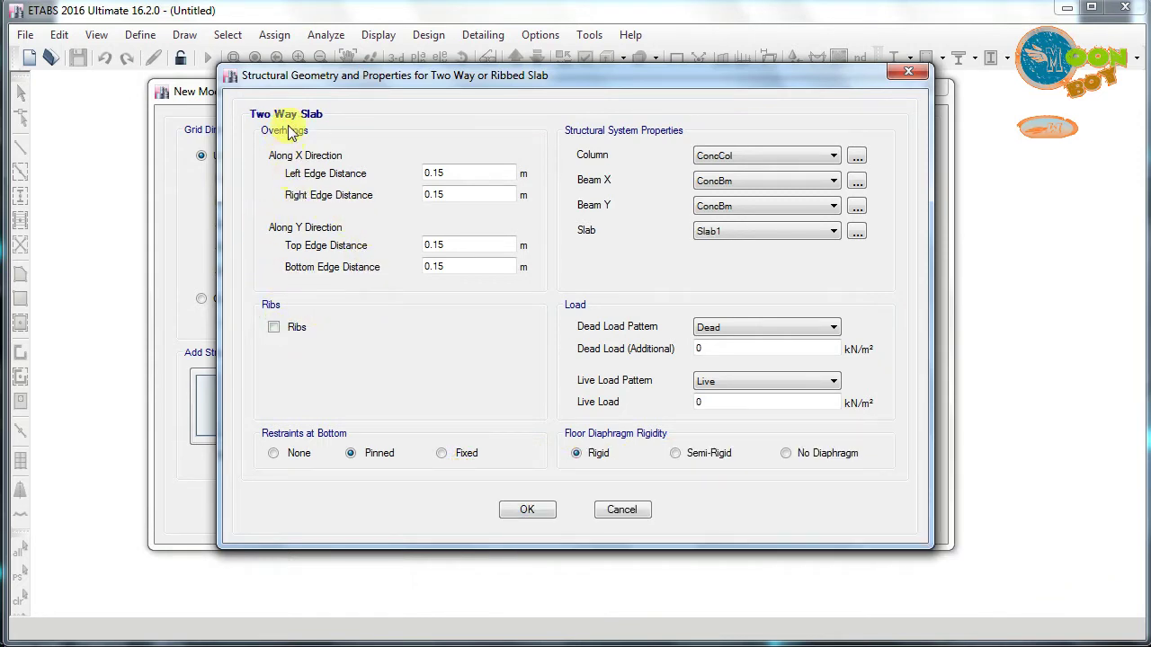
double_click(452, 172)
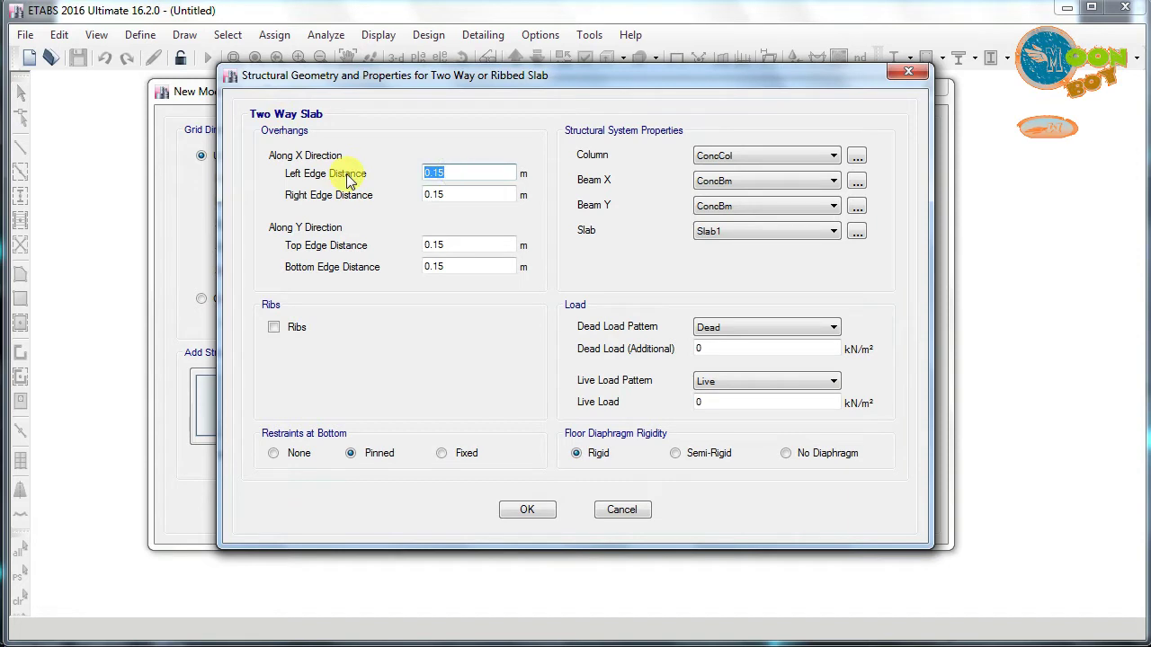
text(0)
double_click(437, 194)
text(0)
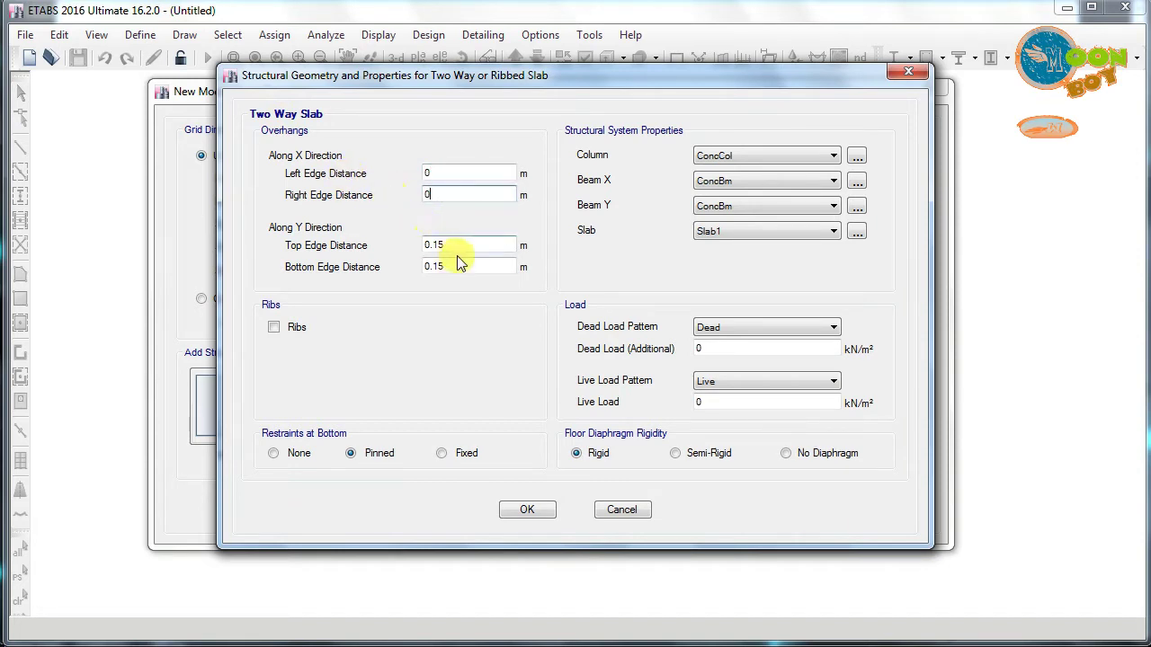
double_click(456, 245)
text(0)
double_click(459, 267)
text(0)
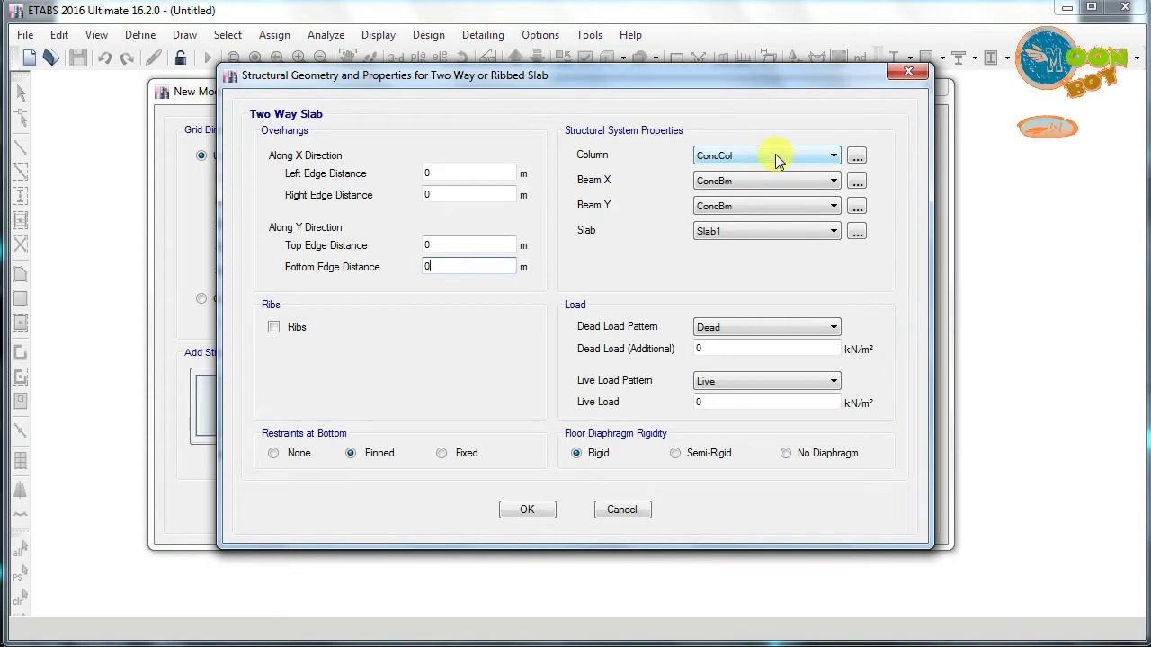
Start a new concrete rectangular frame section property for the template's columns
click(862, 158)
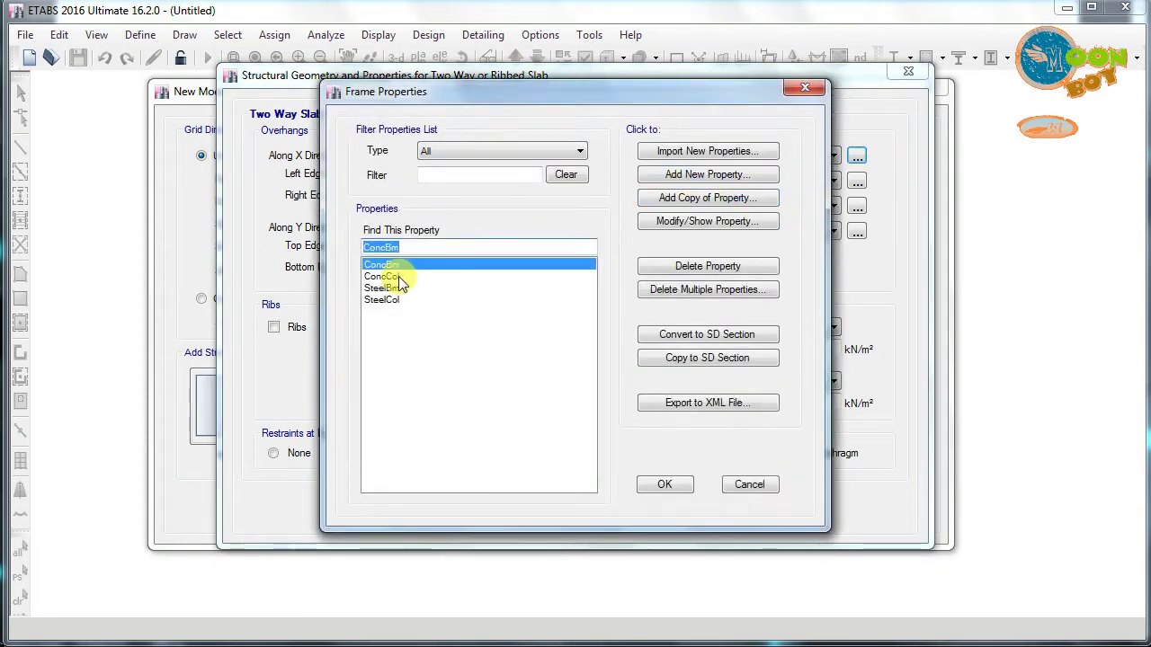
click(708, 175)
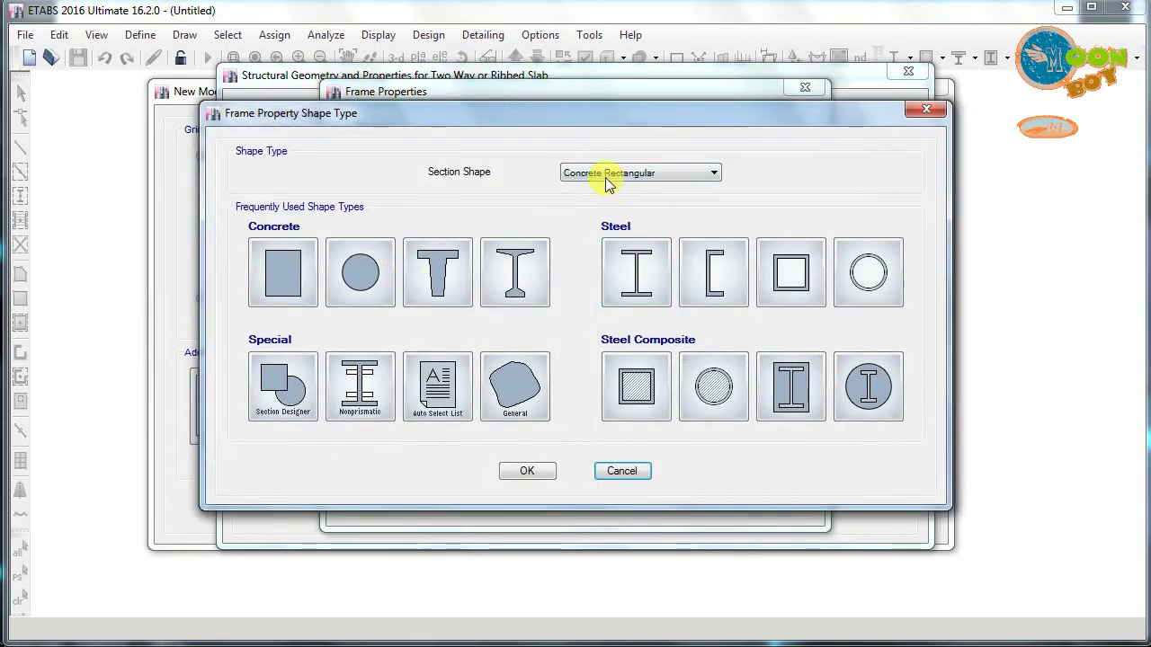
click(286, 270)
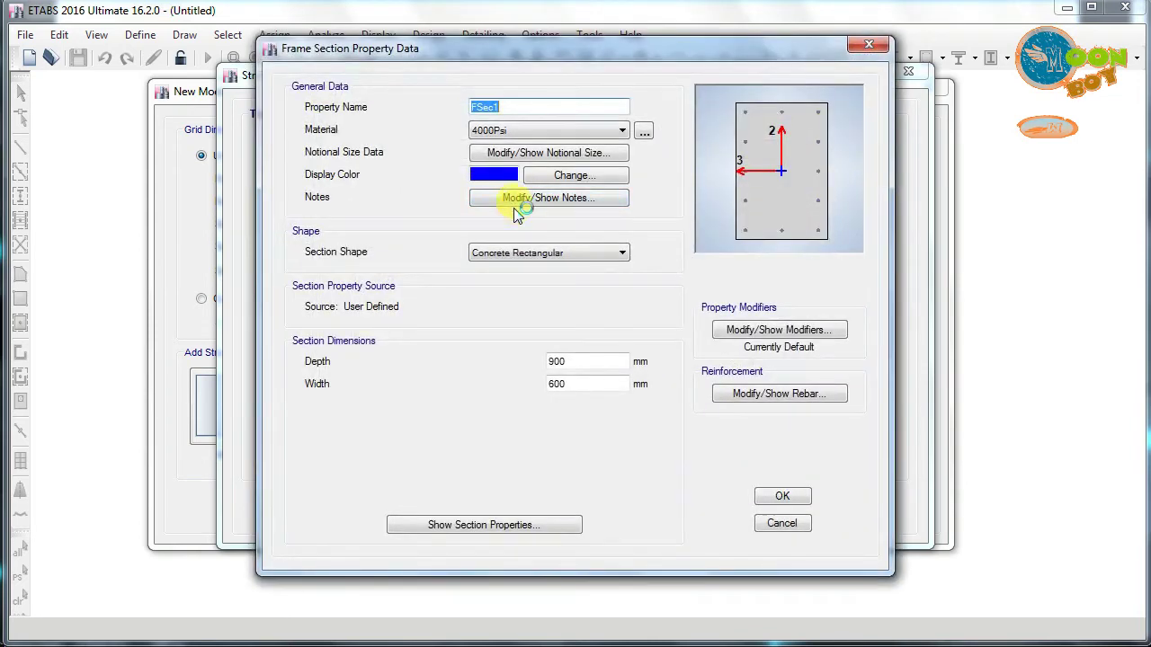
Add a new material with region India, type Concrete, standard Indian and grade M25
click(644, 132)
click(659, 219)
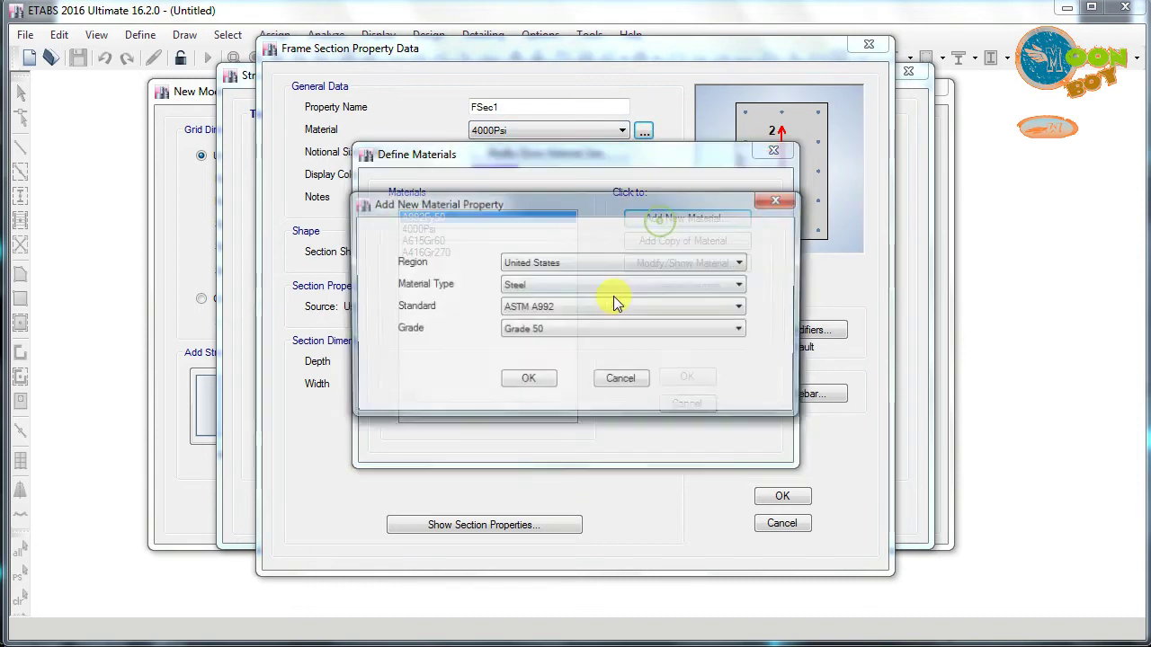
click(553, 263)
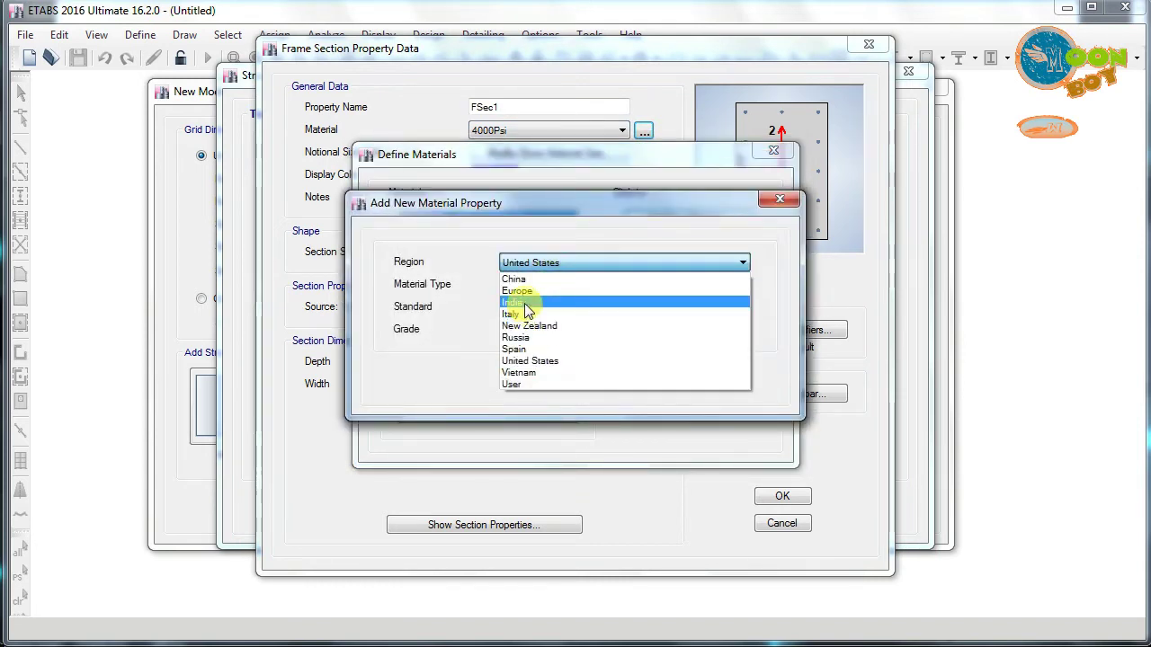
click(514, 310)
click(555, 285)
click(540, 312)
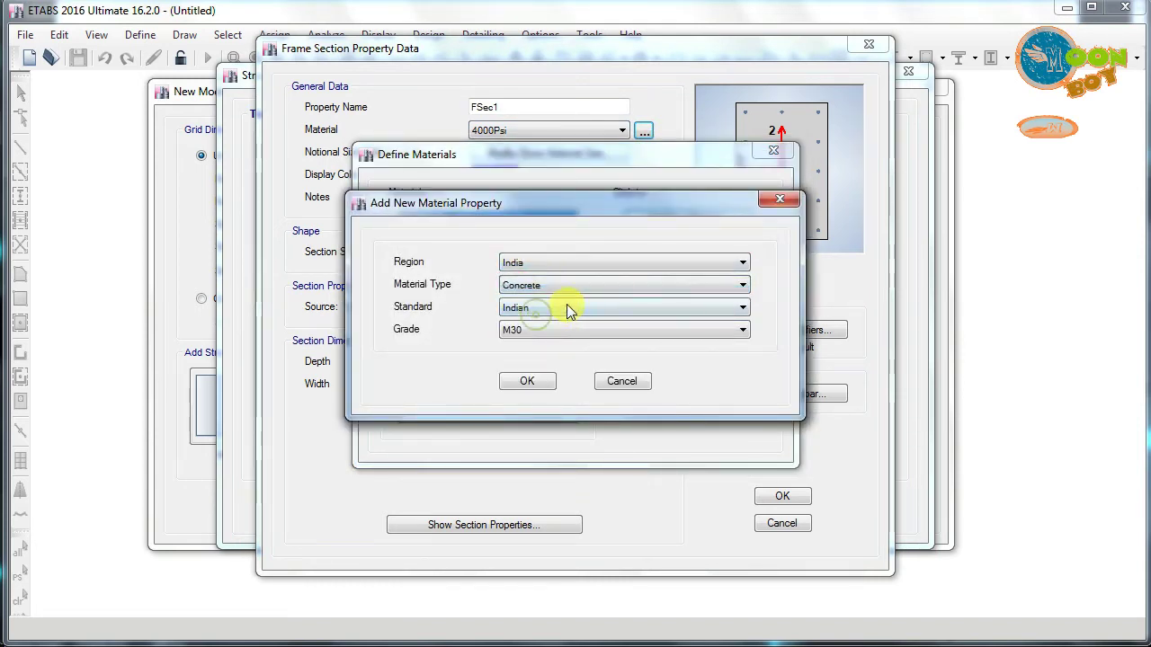
click(566, 306)
click(561, 318)
click(556, 331)
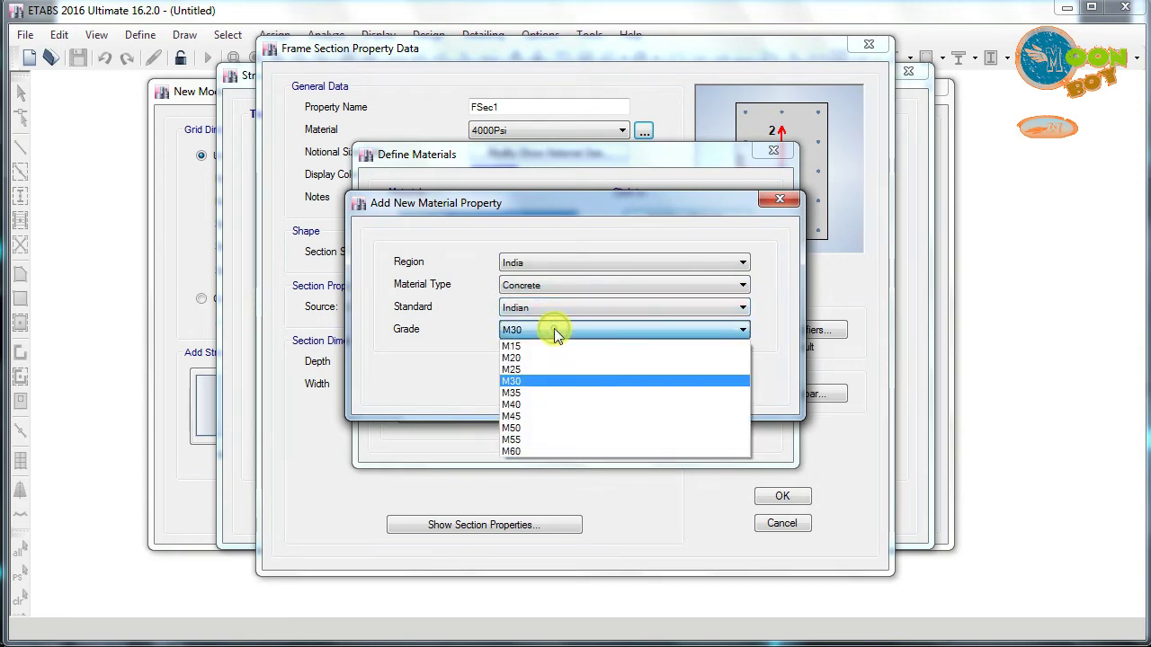
click(531, 370)
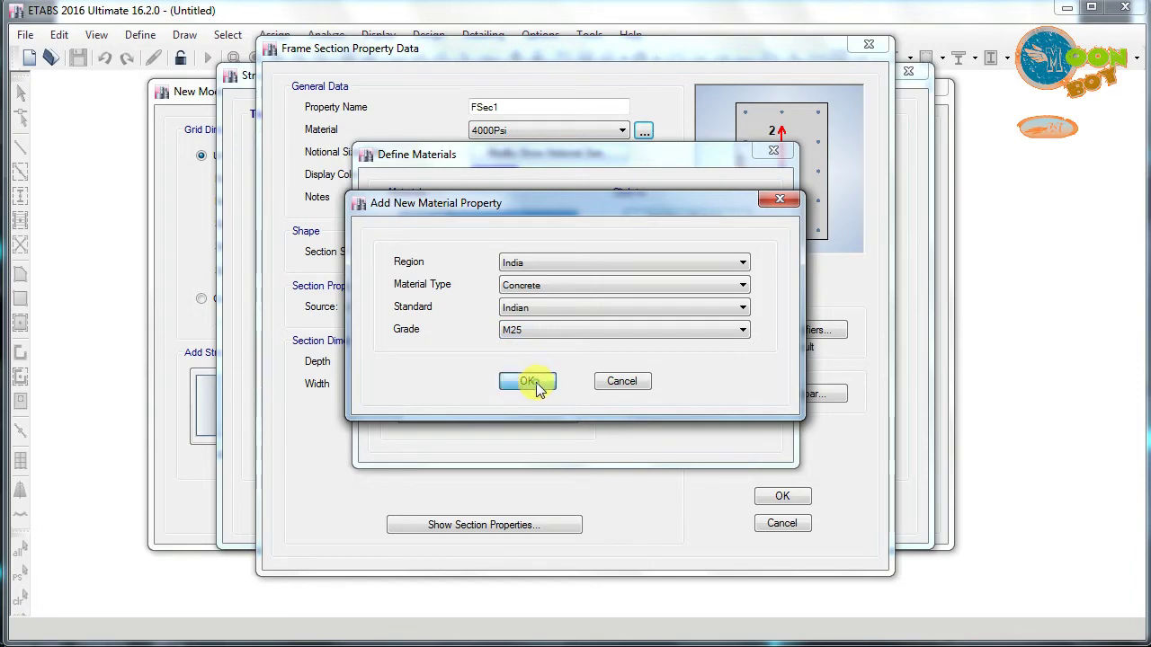
click(533, 381)
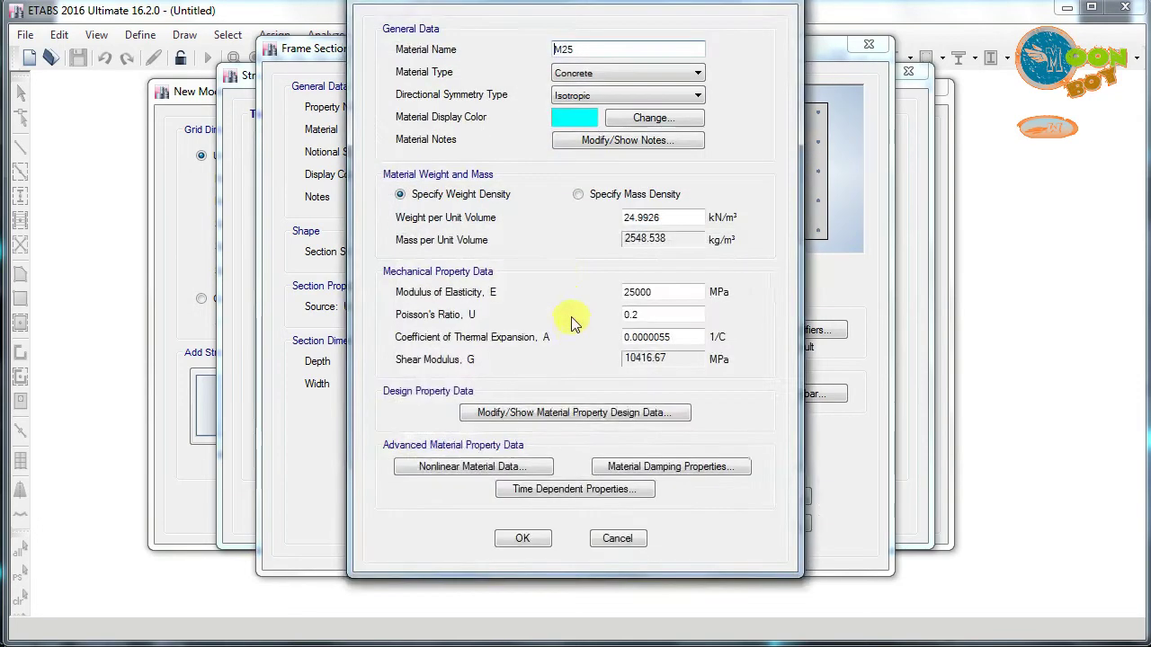
Review the M25 concrete's design property data and accept the material definition
click(569, 415)
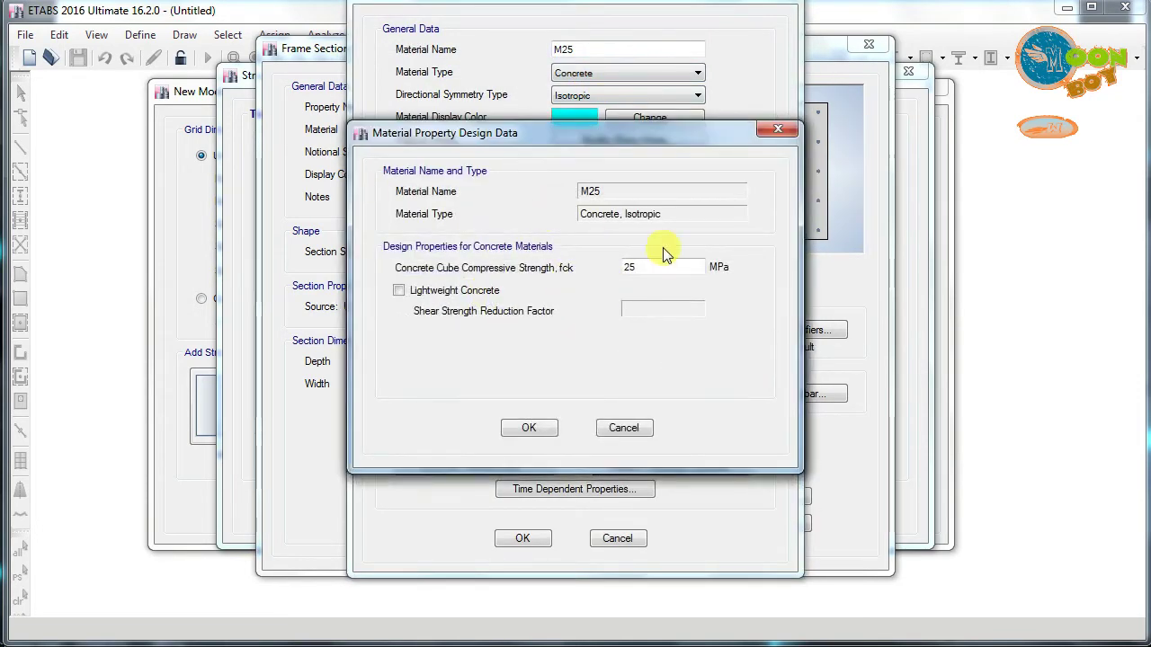
click(529, 428)
click(534, 539)
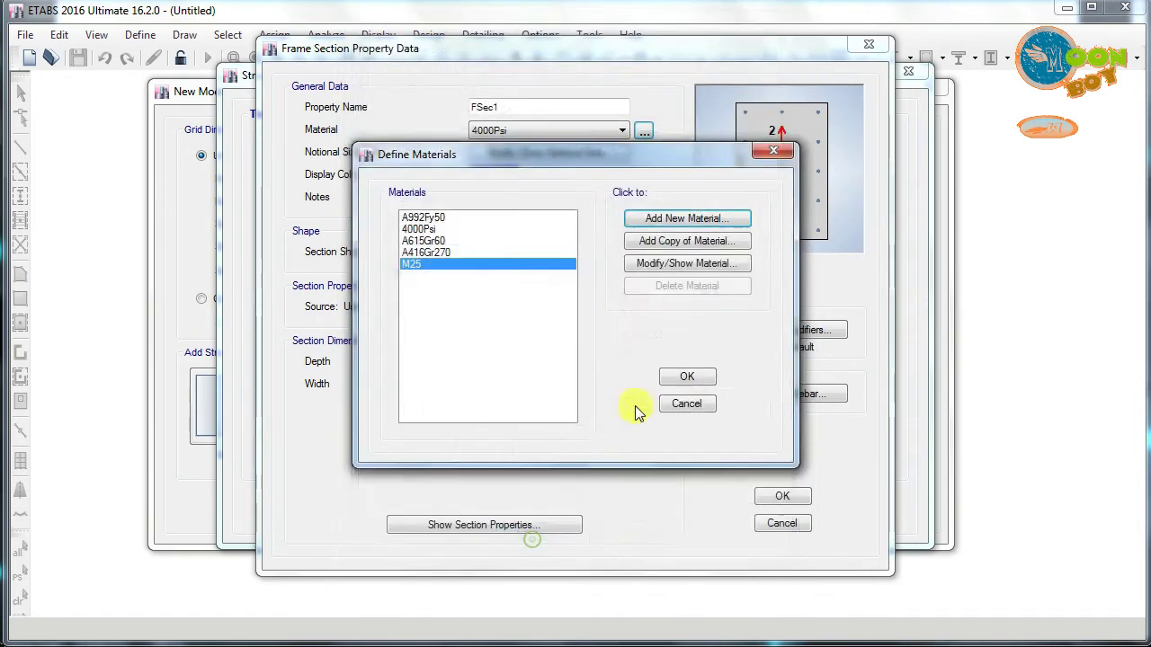
Add an Indian rebar material of grade HYSD Grade 500 and accept the materials list
click(684, 221)
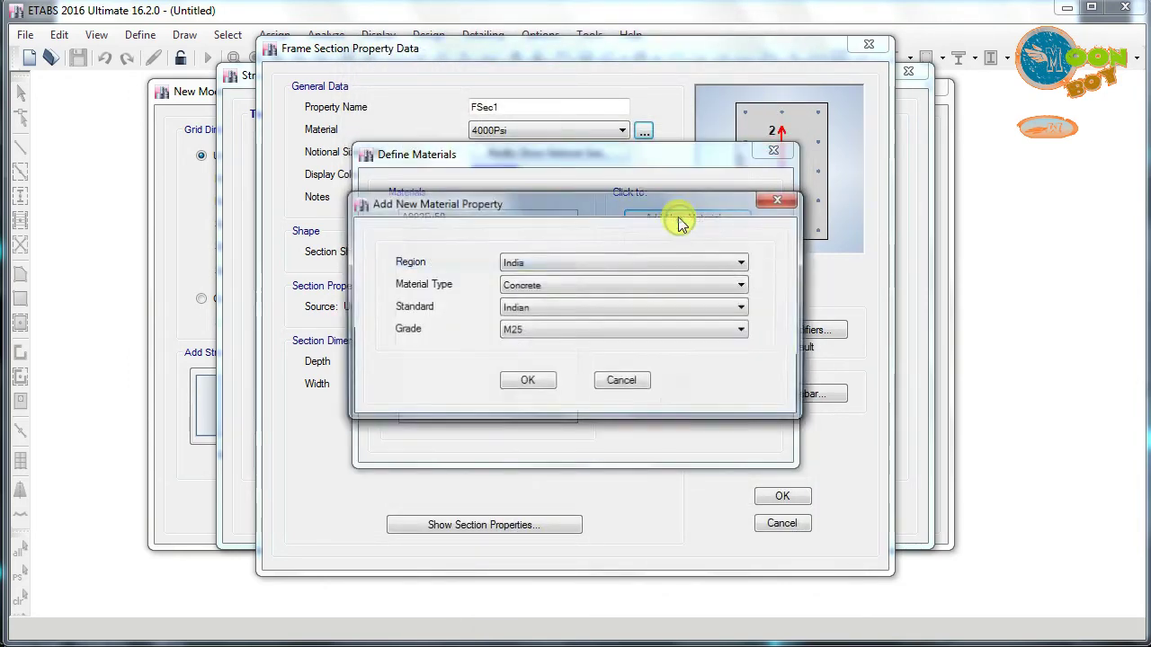
click(558, 288)
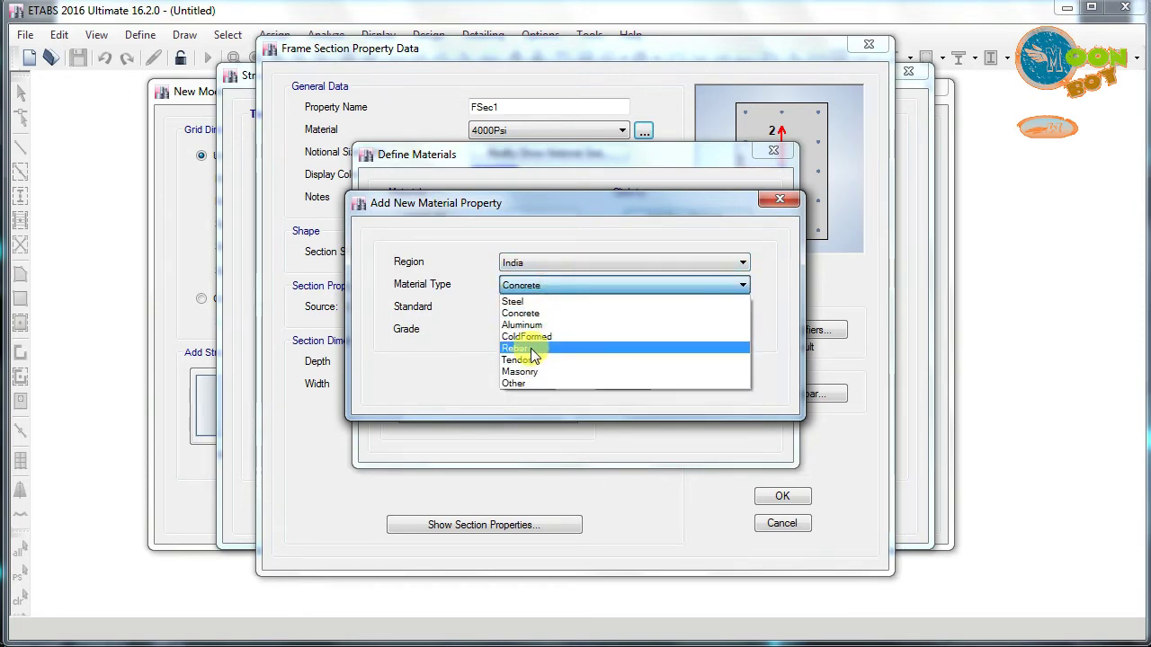
click(533, 347)
click(579, 332)
click(574, 370)
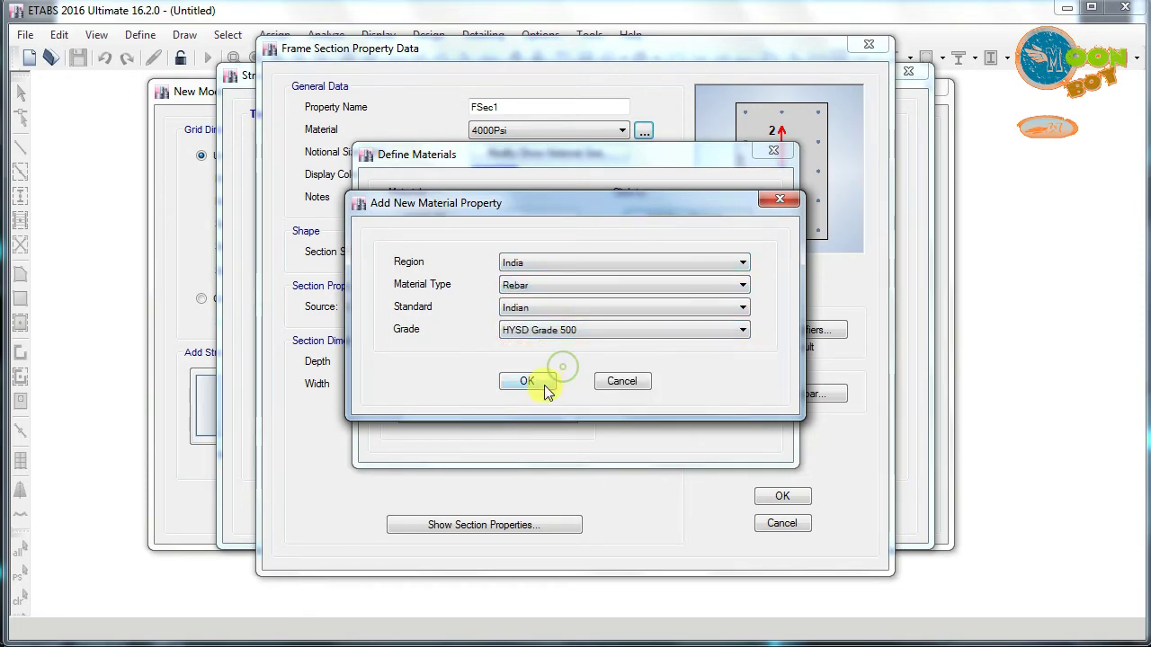
click(525, 382)
click(524, 494)
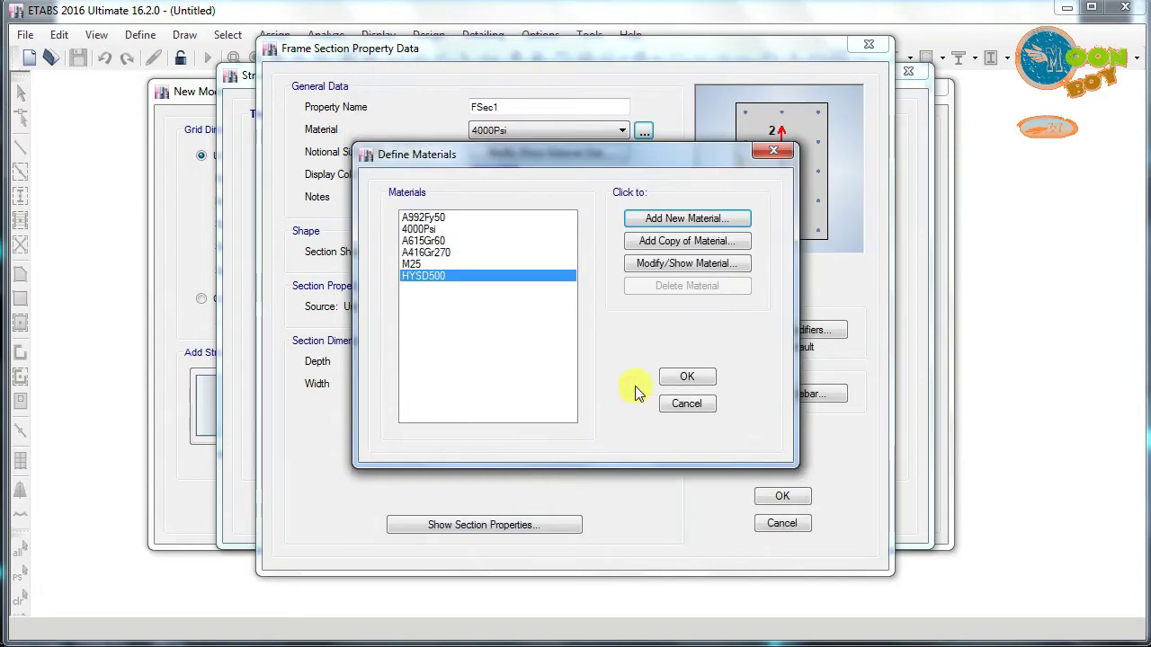
click(687, 379)
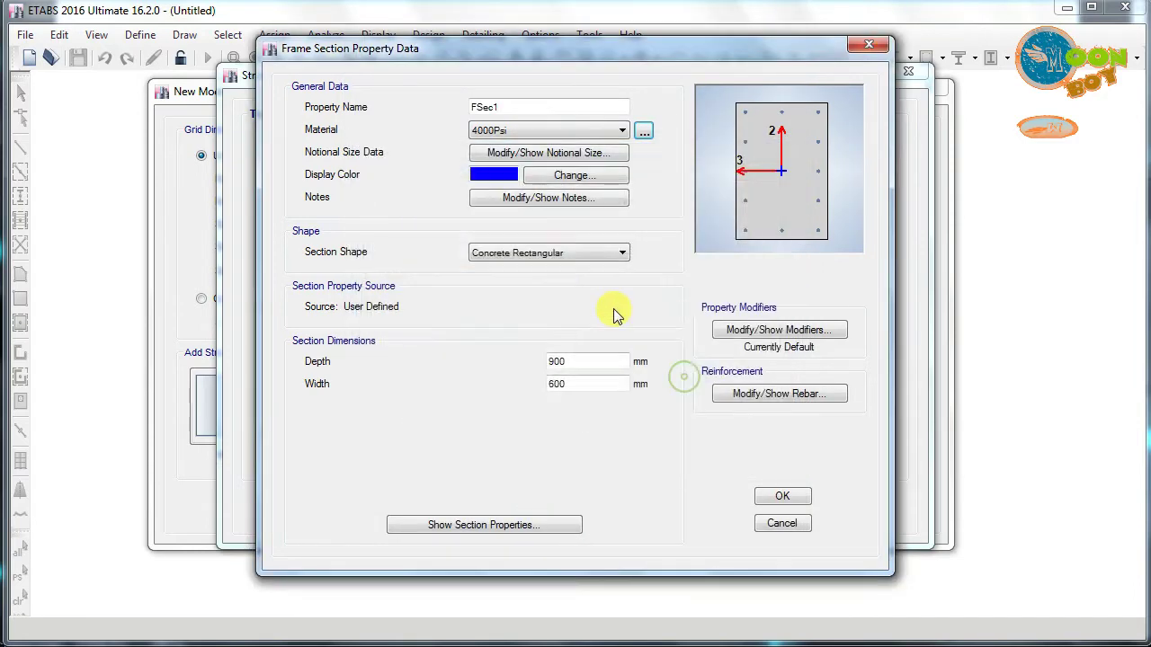
Add an Indian concrete material of grade M20 and accept the materials list
click(644, 131)
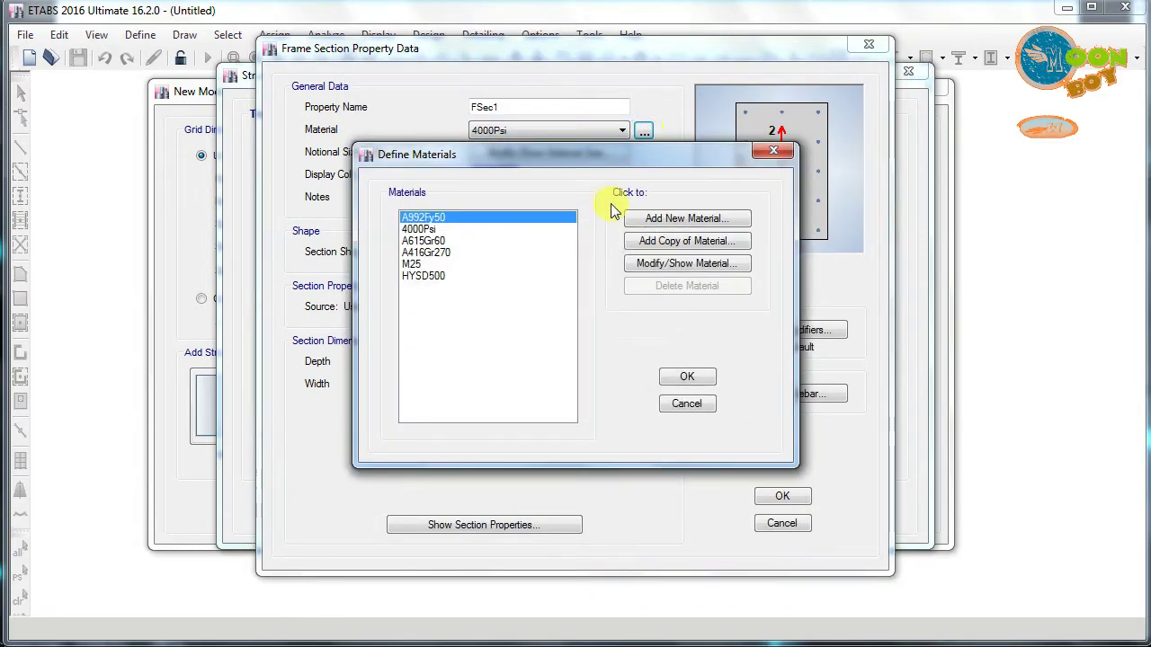
click(667, 218)
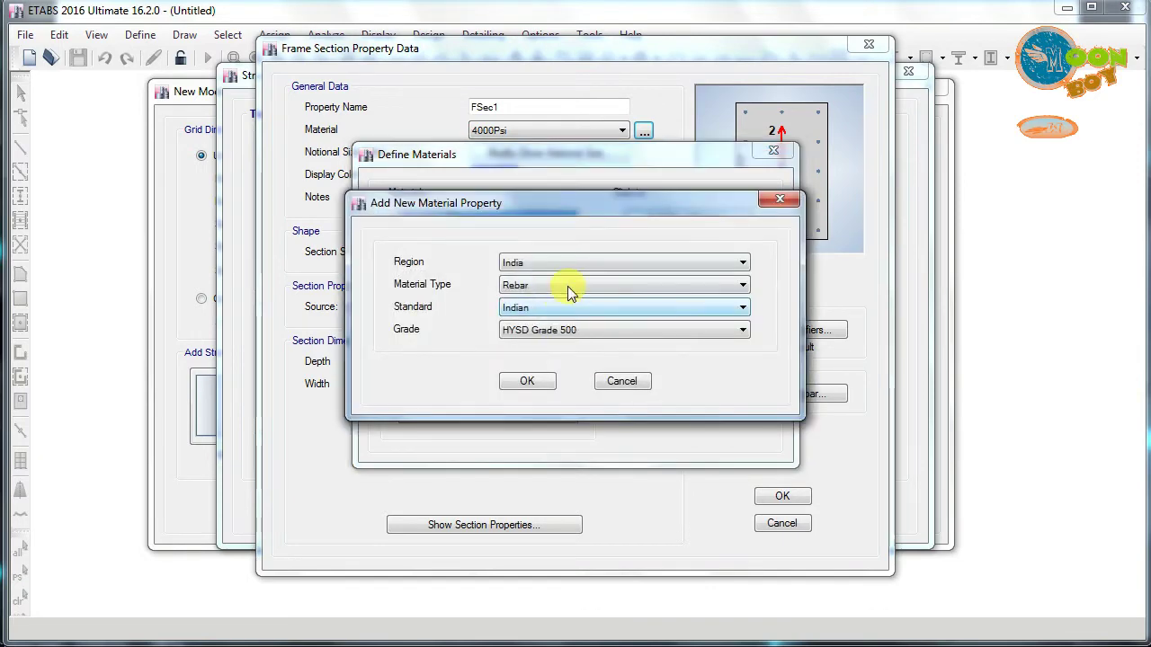
click(565, 285)
click(541, 311)
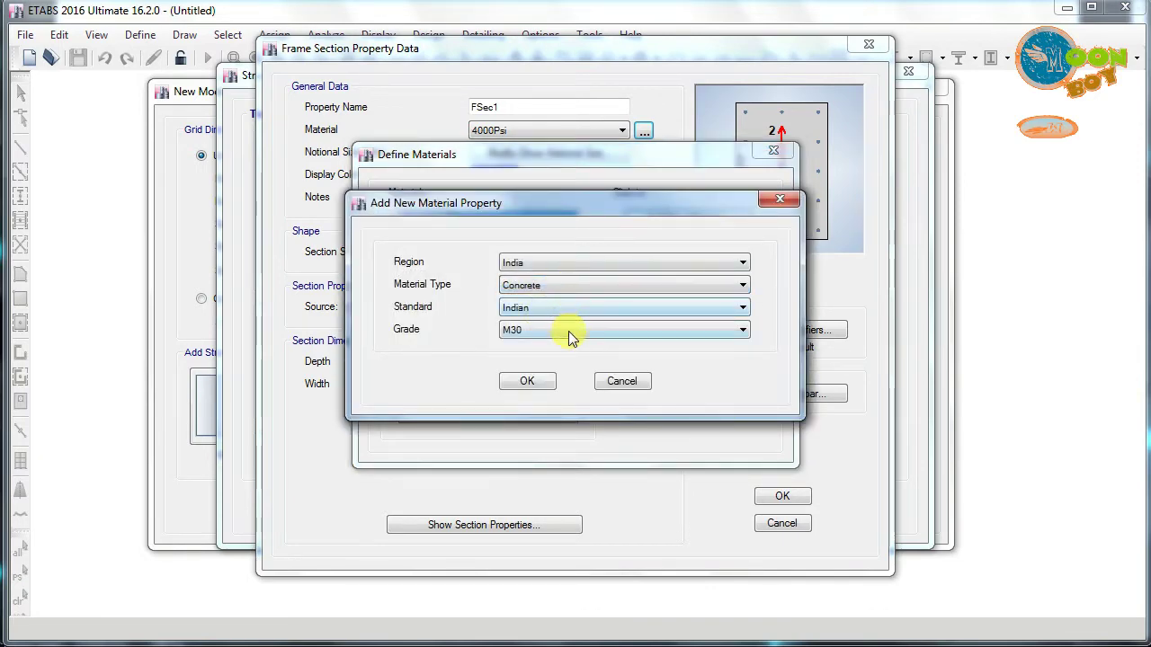
click(570, 331)
click(524, 357)
click(527, 380)
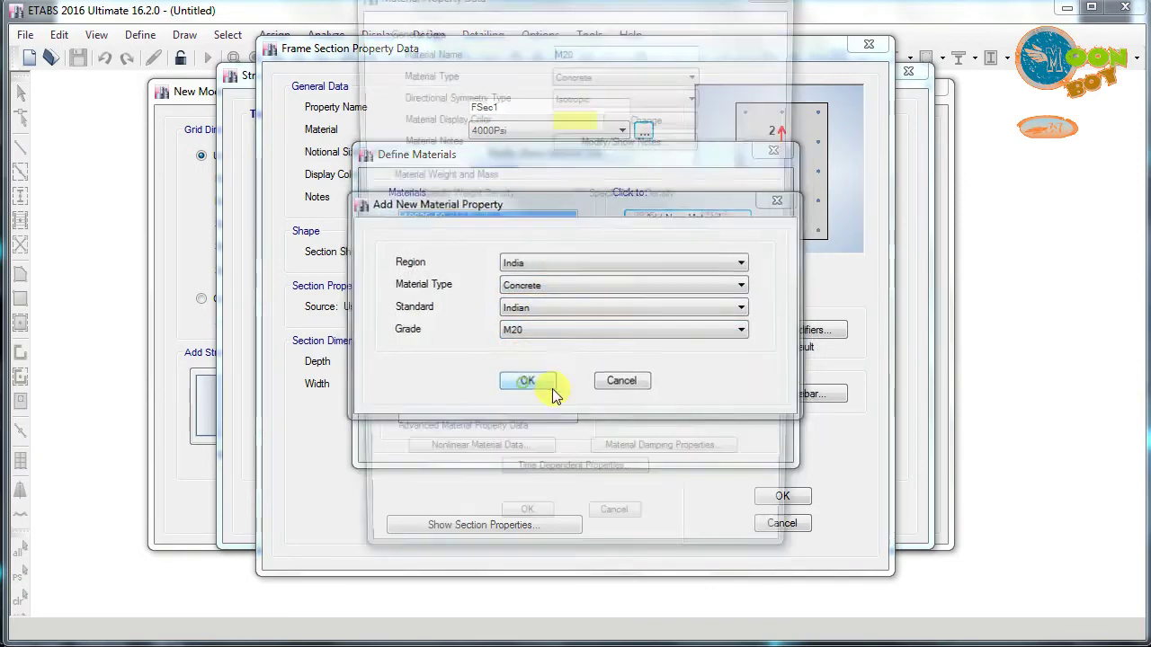
click(531, 540)
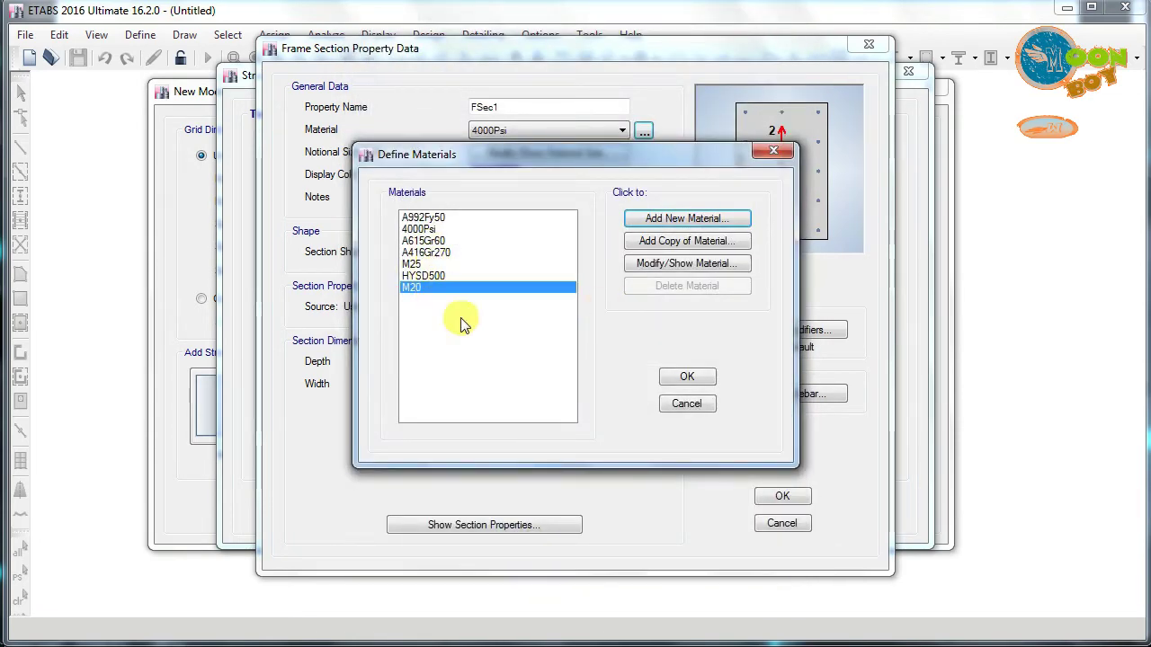
drag(609, 150, 576, 165)
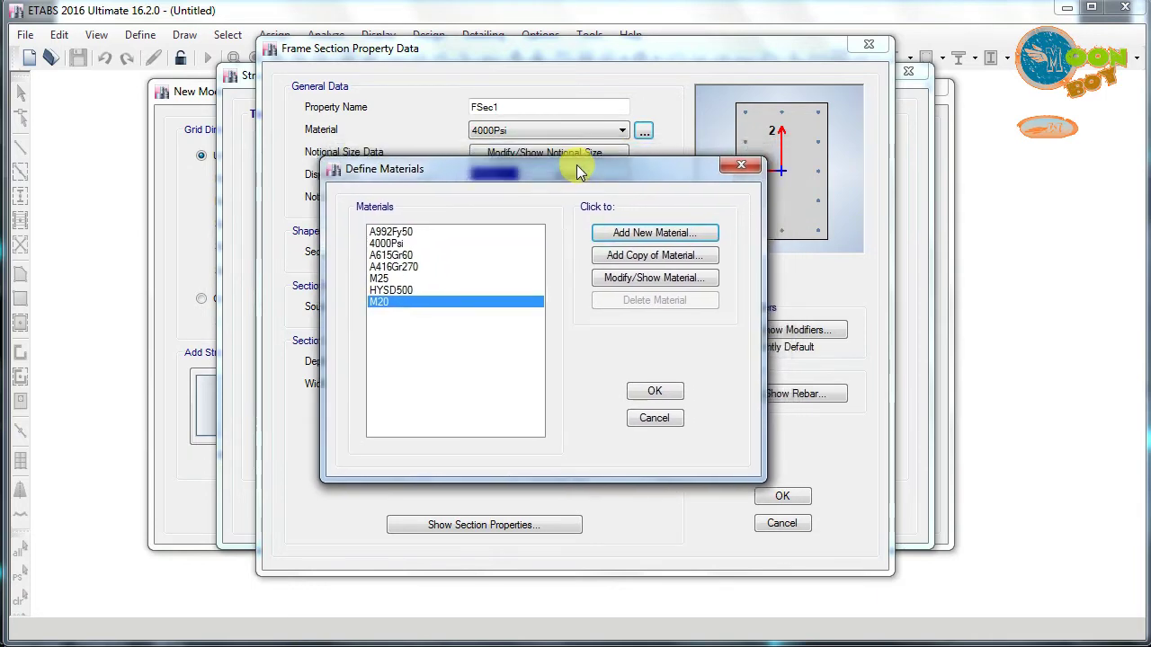
click(406, 291)
click(650, 392)
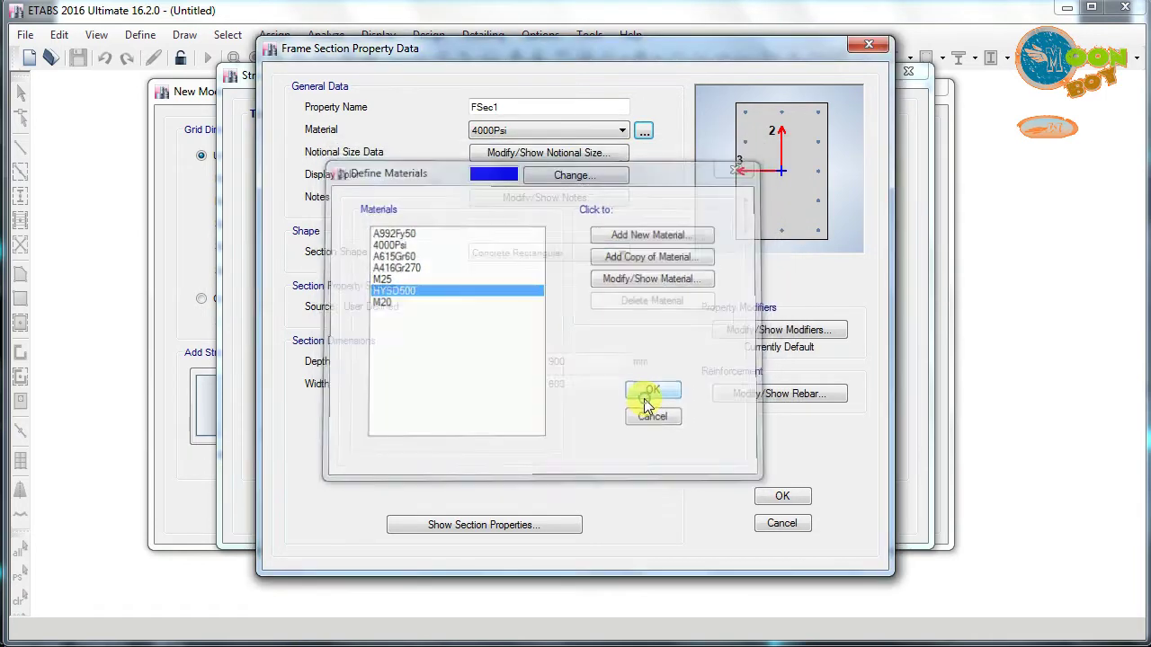
Assign the M25 material to the column section and name it Column 230*650
click(540, 132)
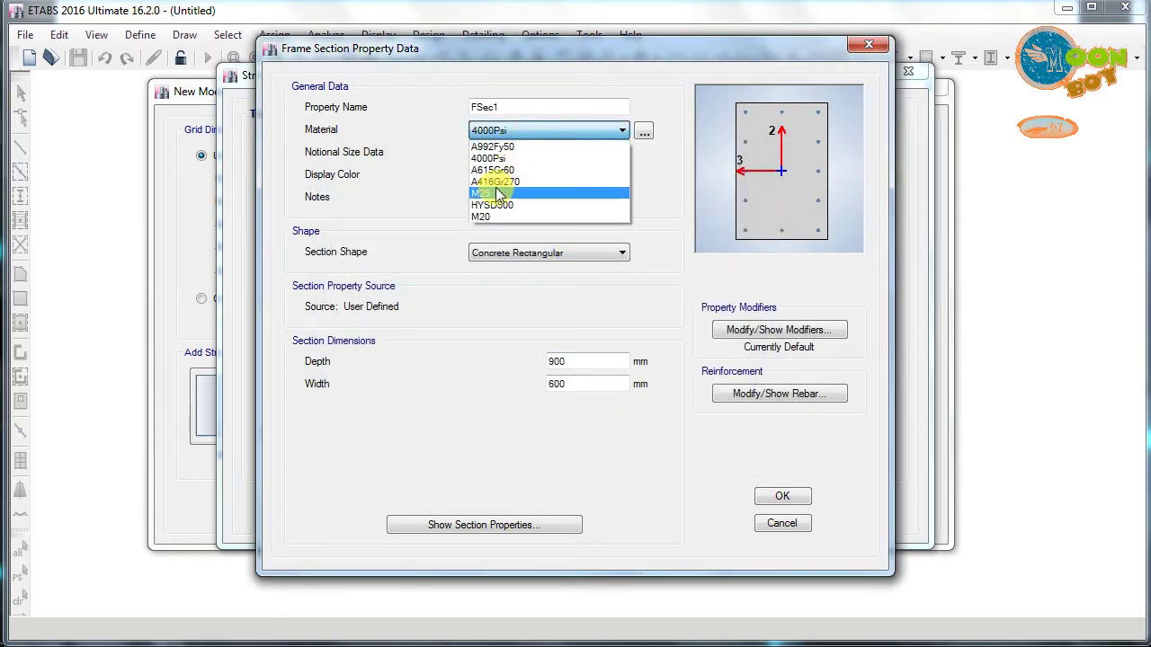
click(500, 193)
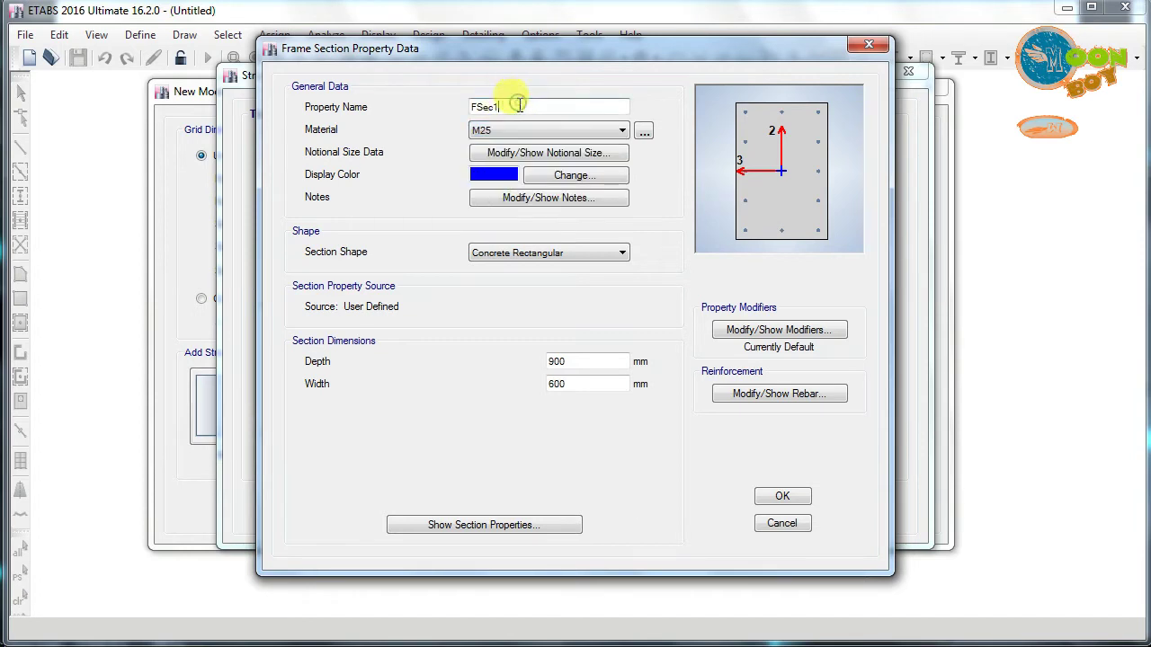
drag(514, 107, 422, 110)
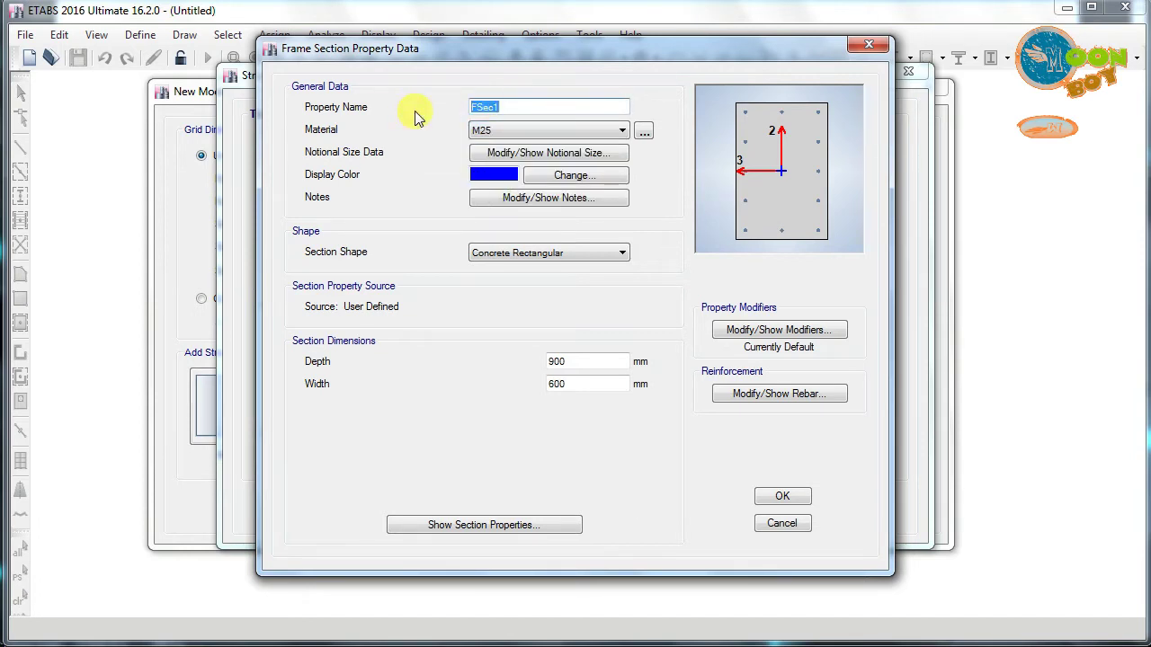
text(Column 230*650)
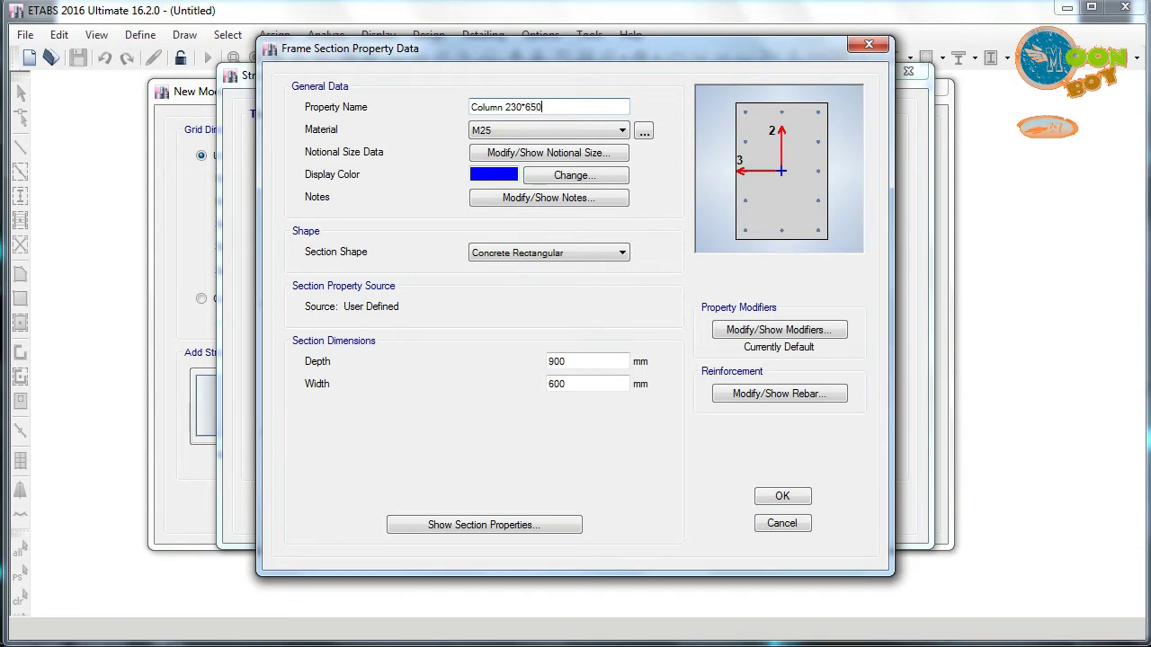
Set the column section's depth to 650 mm and width to 230 mm
double_click(577, 361)
key(BackSpace)
text(650)
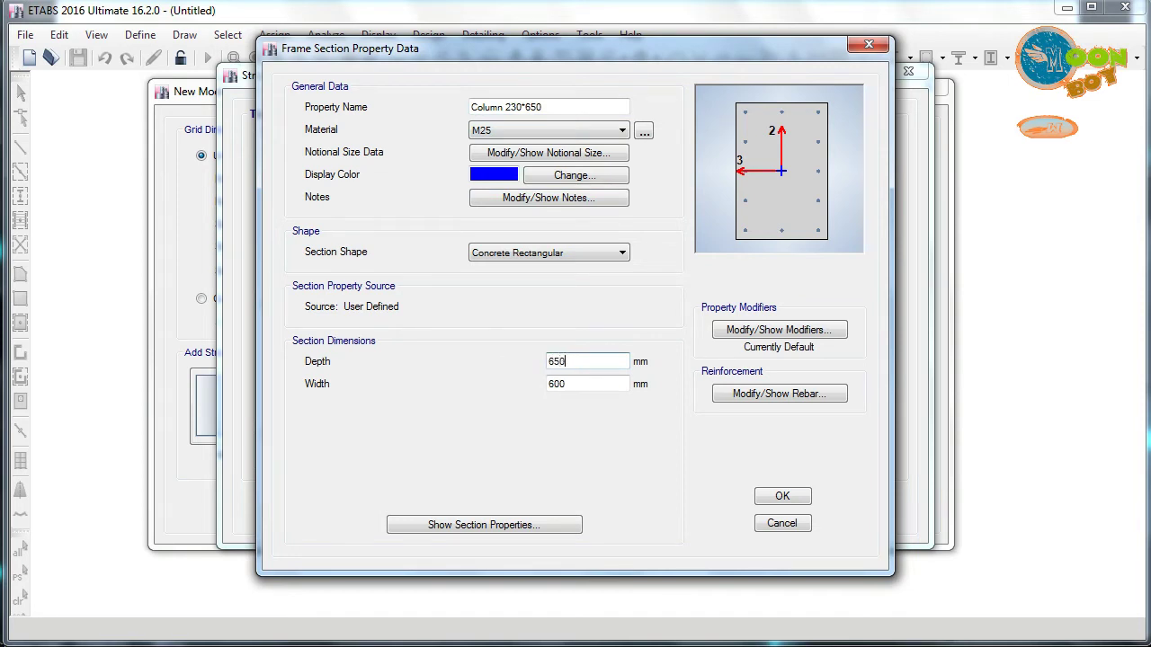
double_click(554, 384)
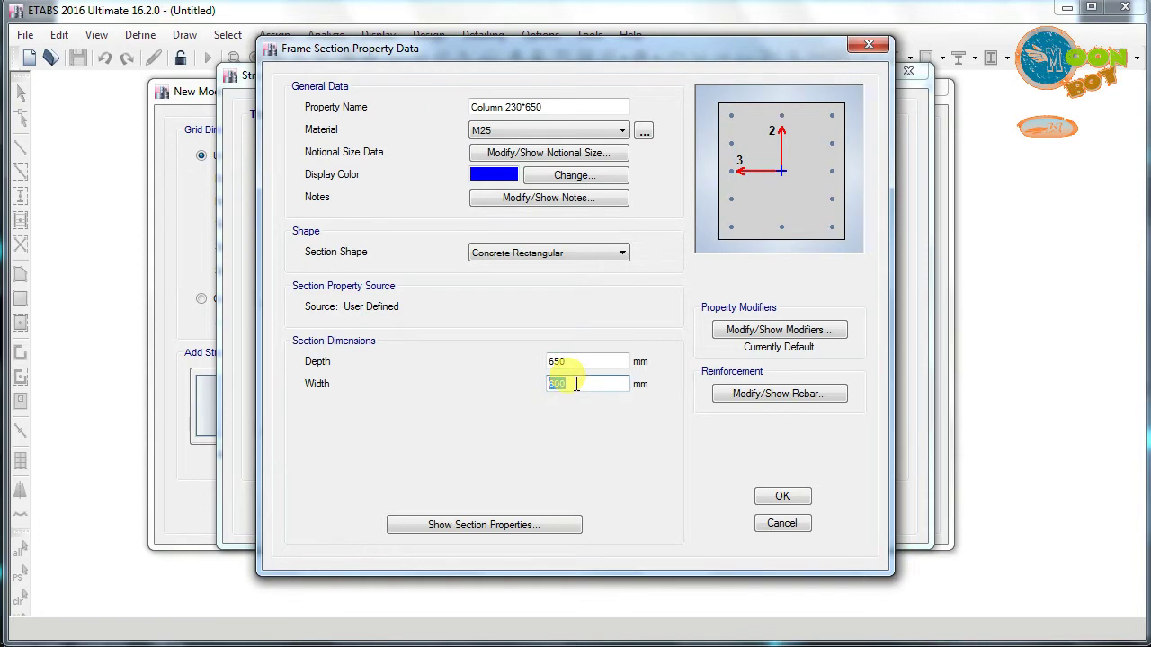
text(23)
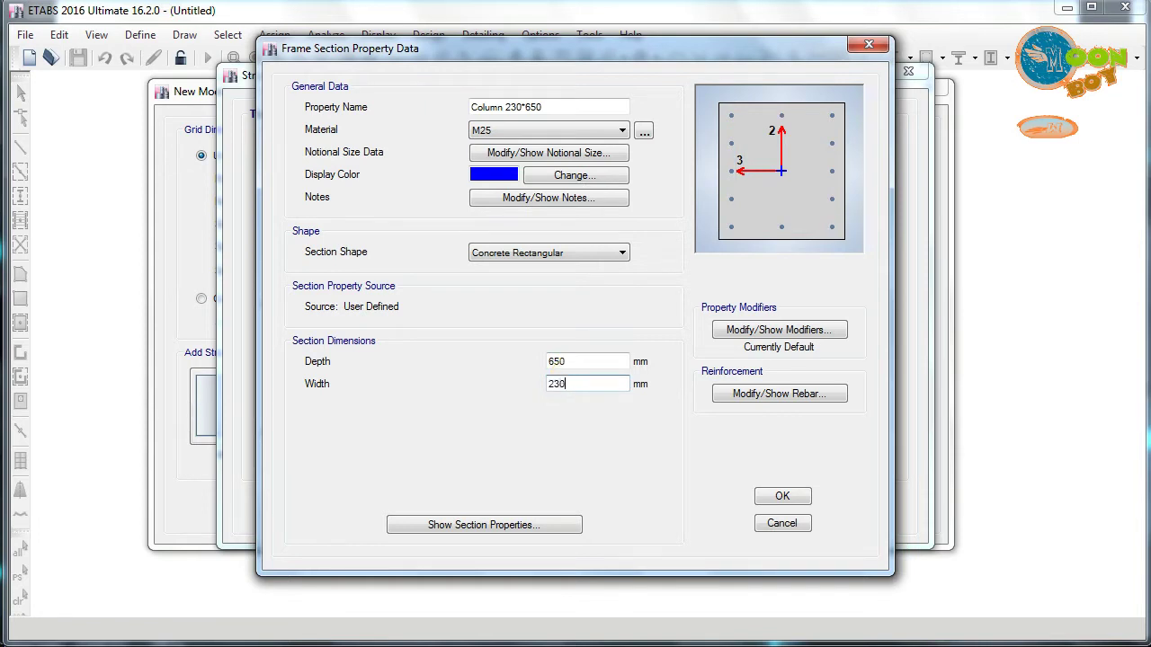
Set the column's stiffness modifiers to 0.01 for torsional constant and 0.7 for moment of inertia about the 2 and 3 axes
click(746, 330)
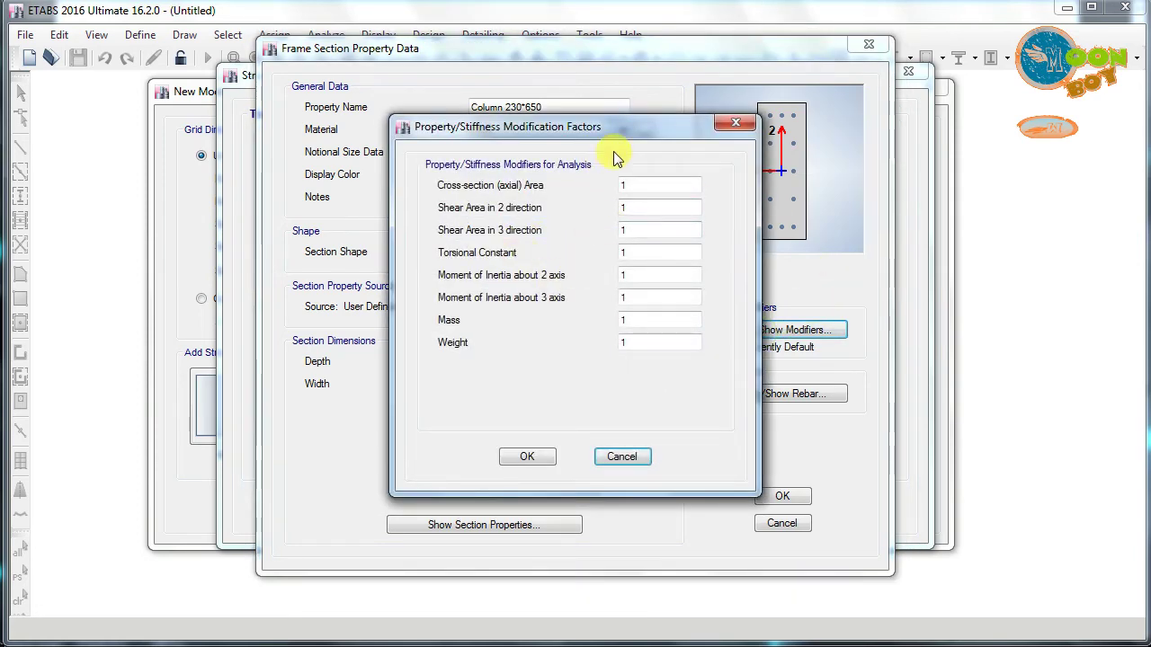
mouse_move(614, 126)
mouse_down()
mouse_move(582, 130)
mouse_move(597, 133)
mouse_up()
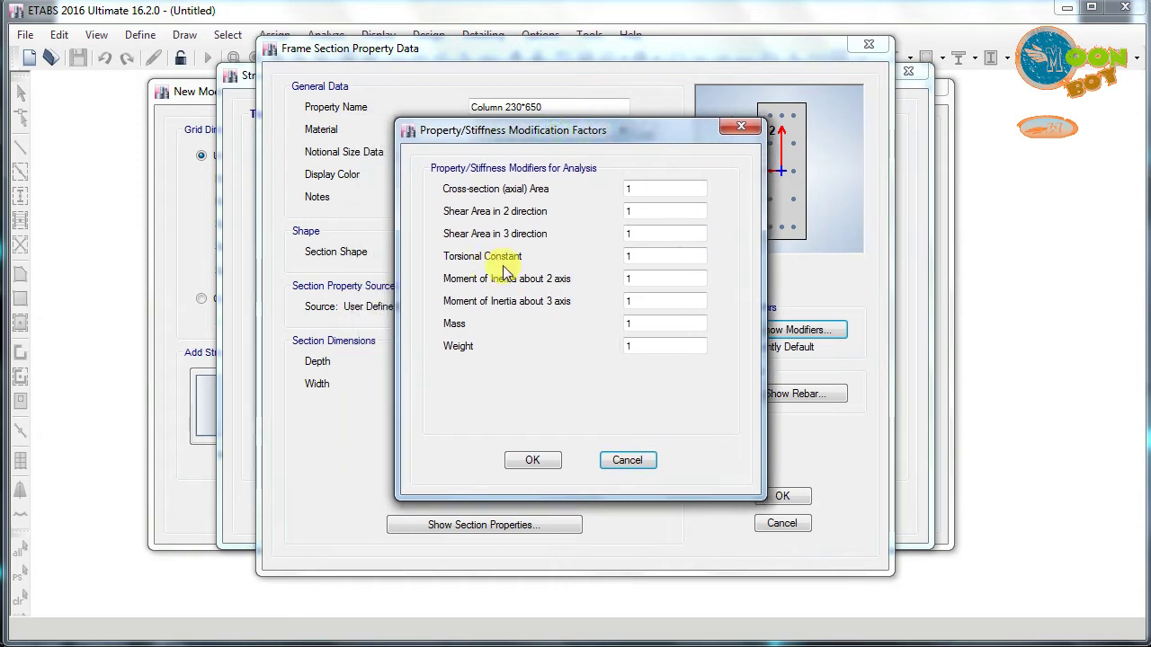
double_click(651, 257)
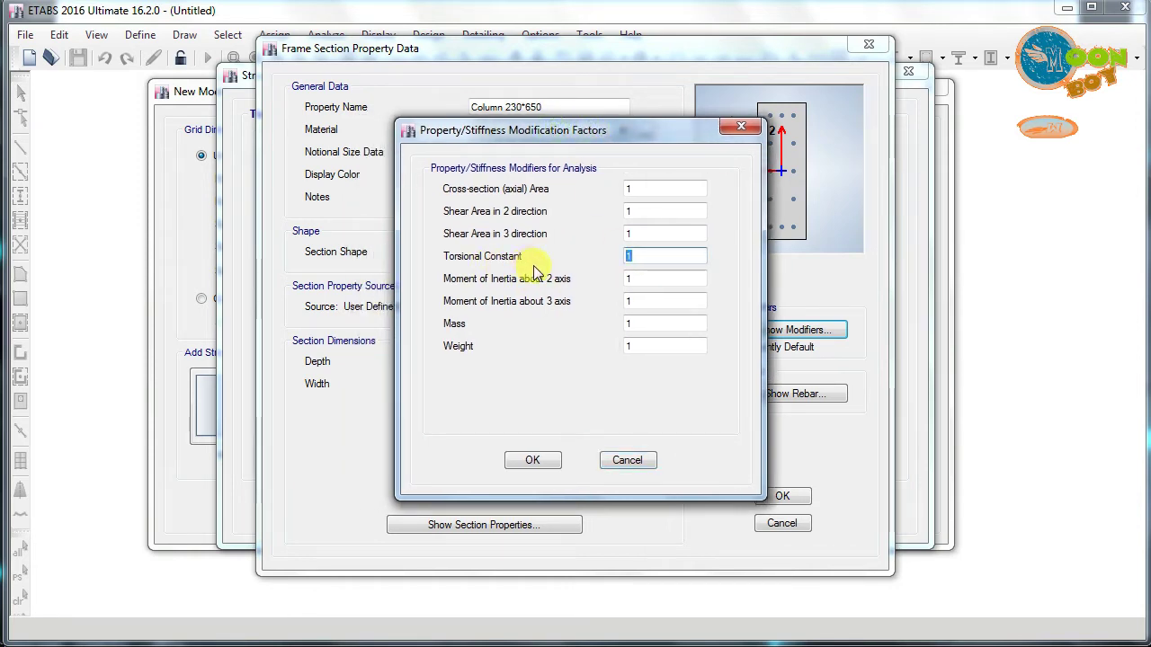
text(0.)
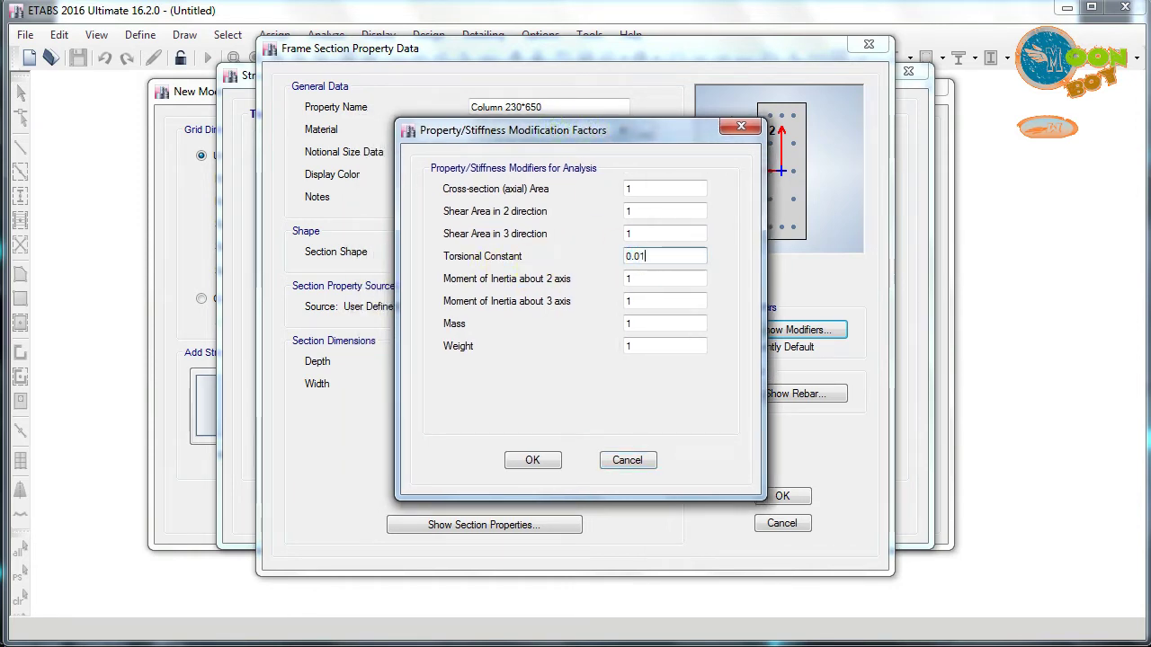
double_click(642, 278)
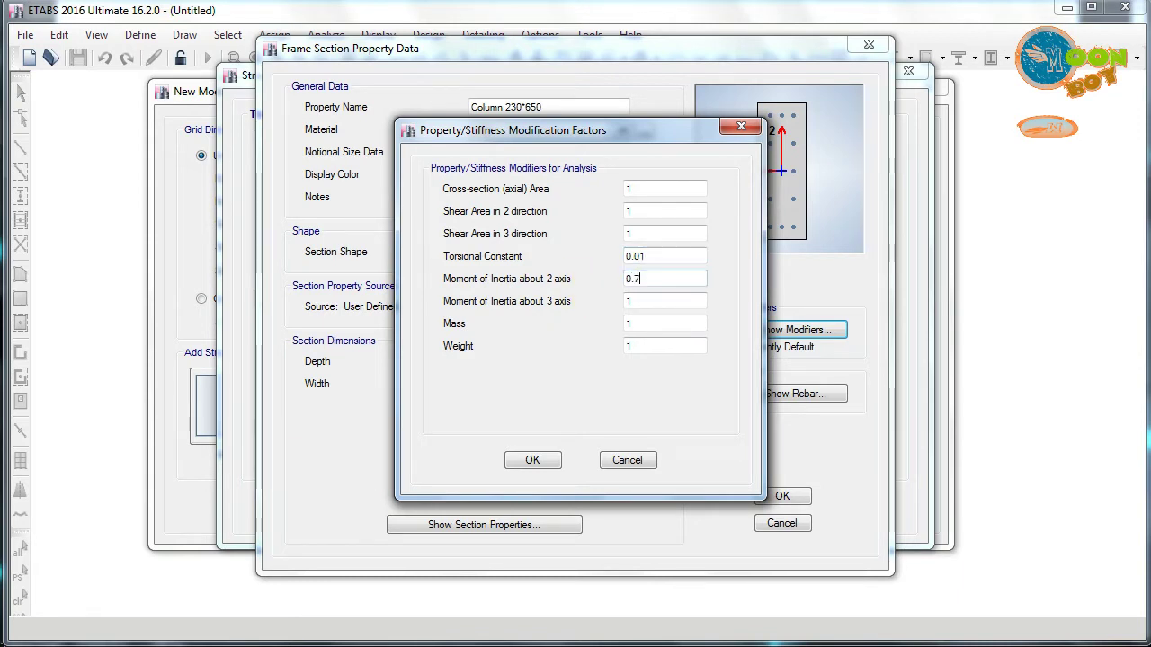
double_click(642, 300)
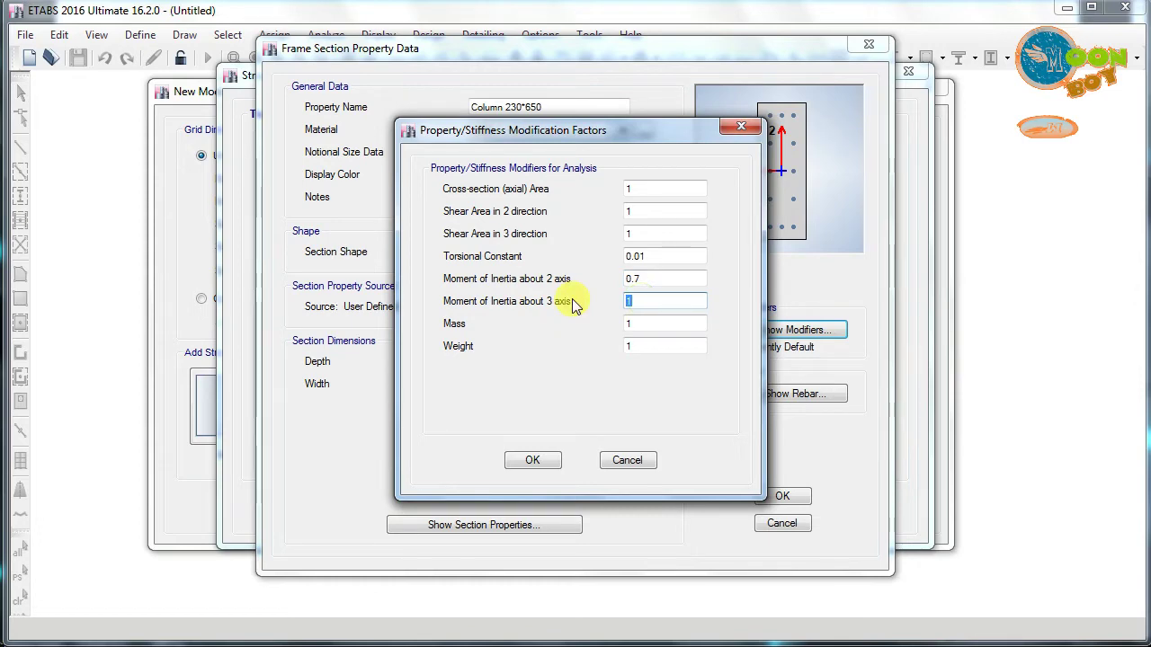
text(0.7)
click(542, 459)
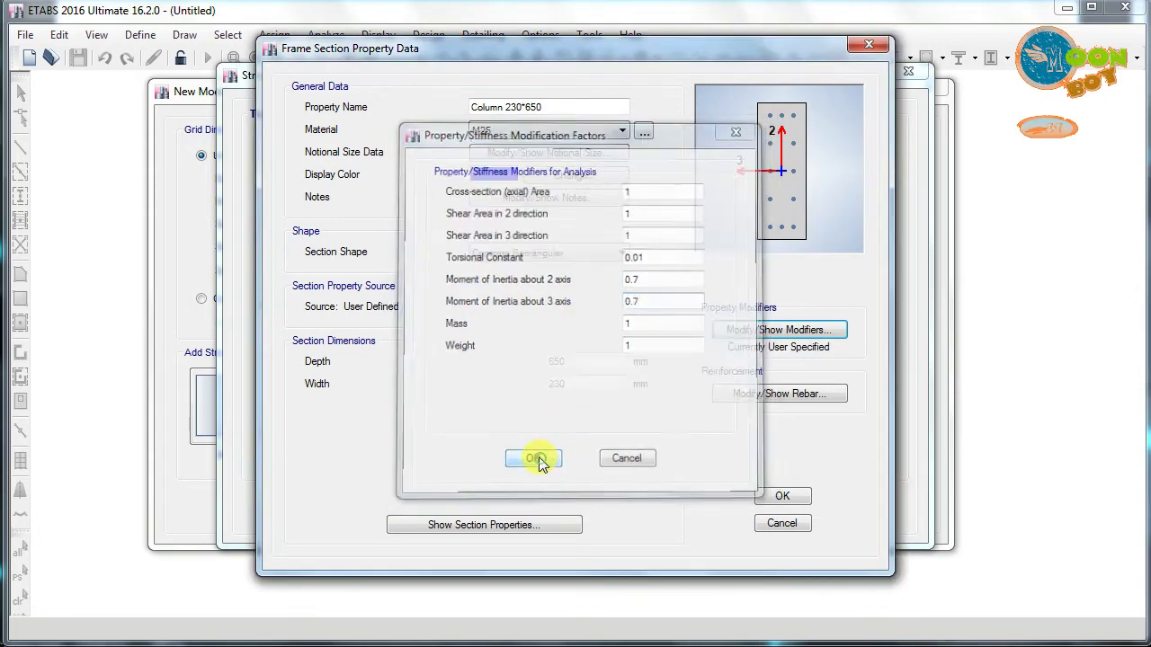
Set the column's longitudinal and confinement rebar material to HYSD500, keeping the P-M2-M3 Design (Column) type
click(742, 394)
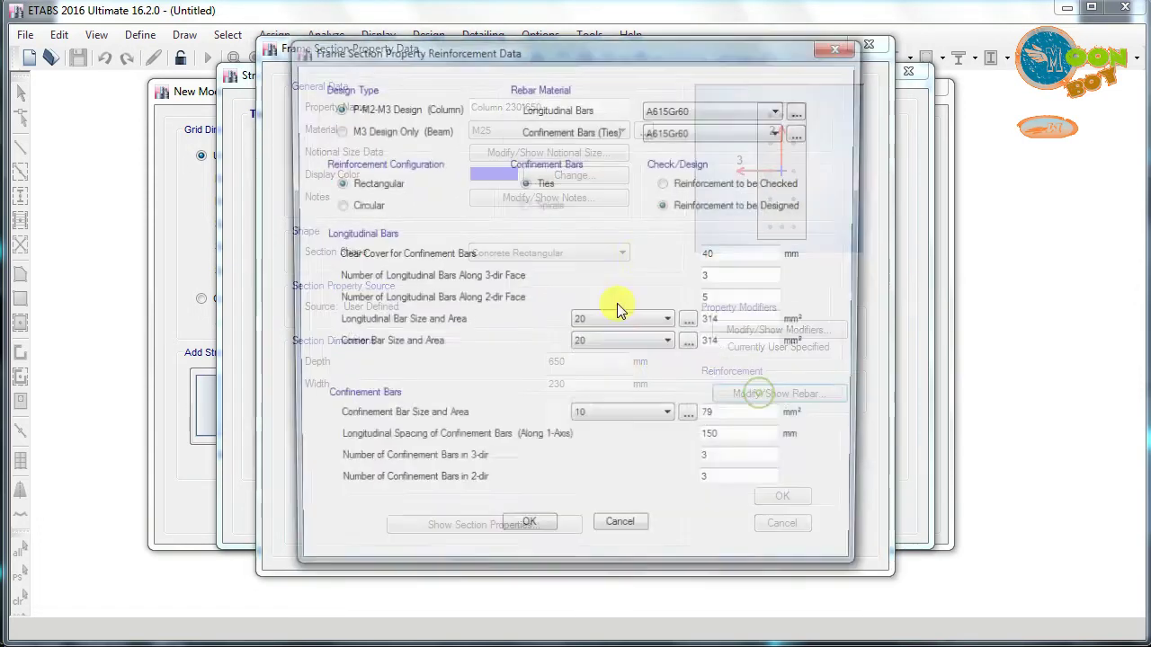
click(362, 129)
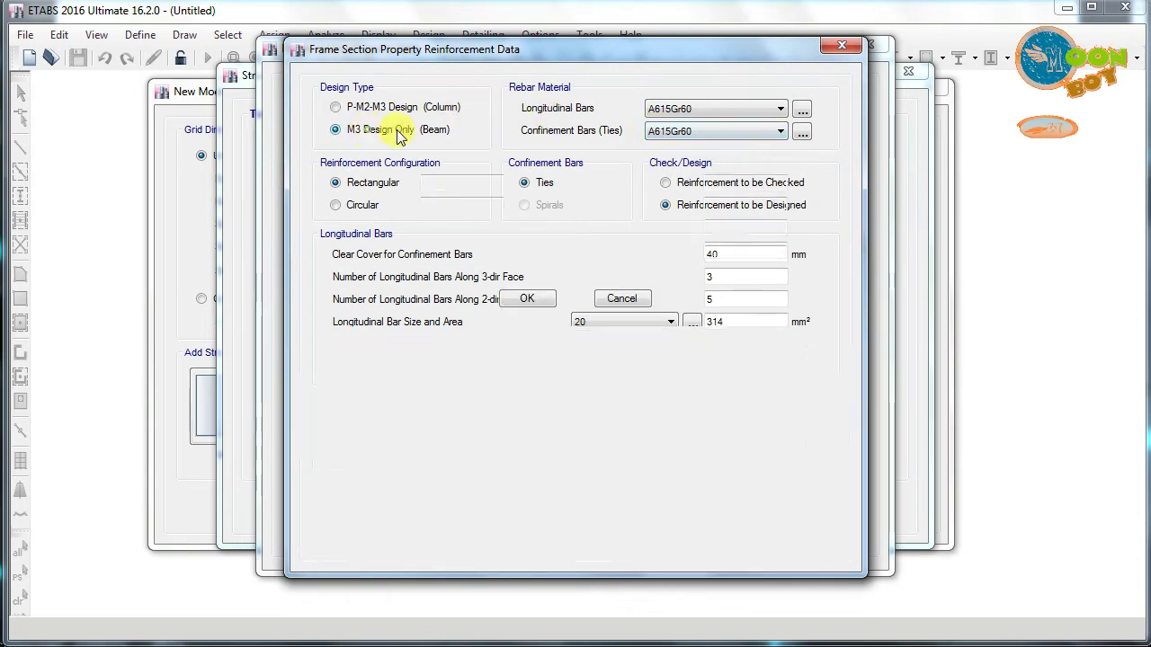
click(718, 108)
click(681, 136)
click(687, 132)
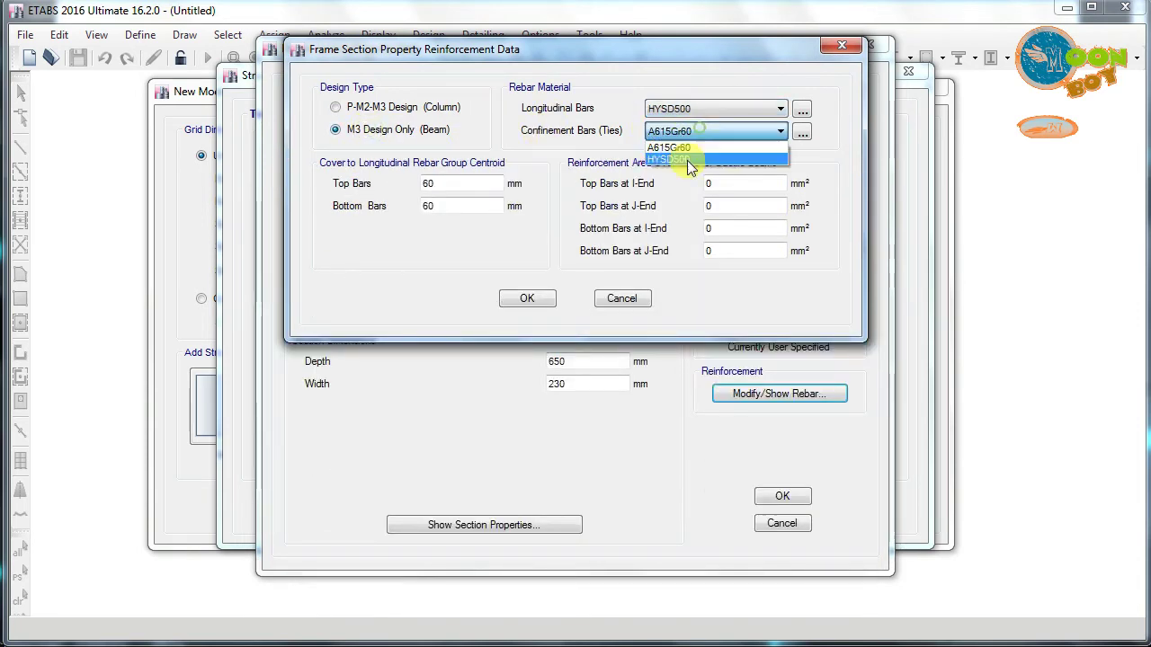
click(670, 160)
drag(450, 185, 327, 193)
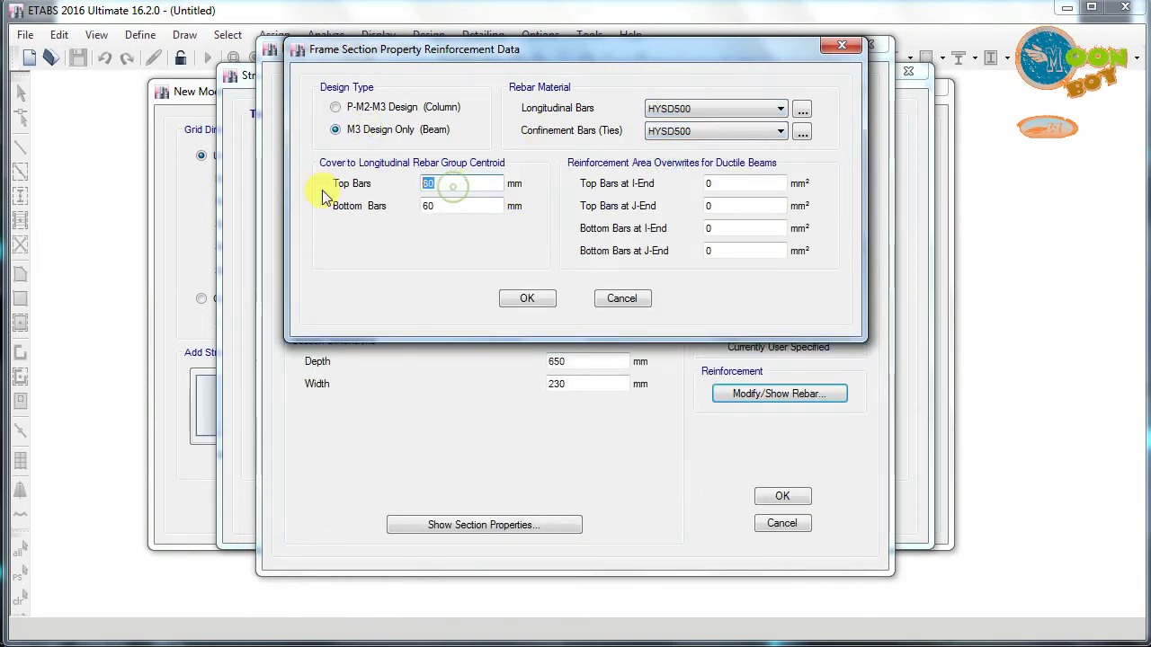
click(338, 109)
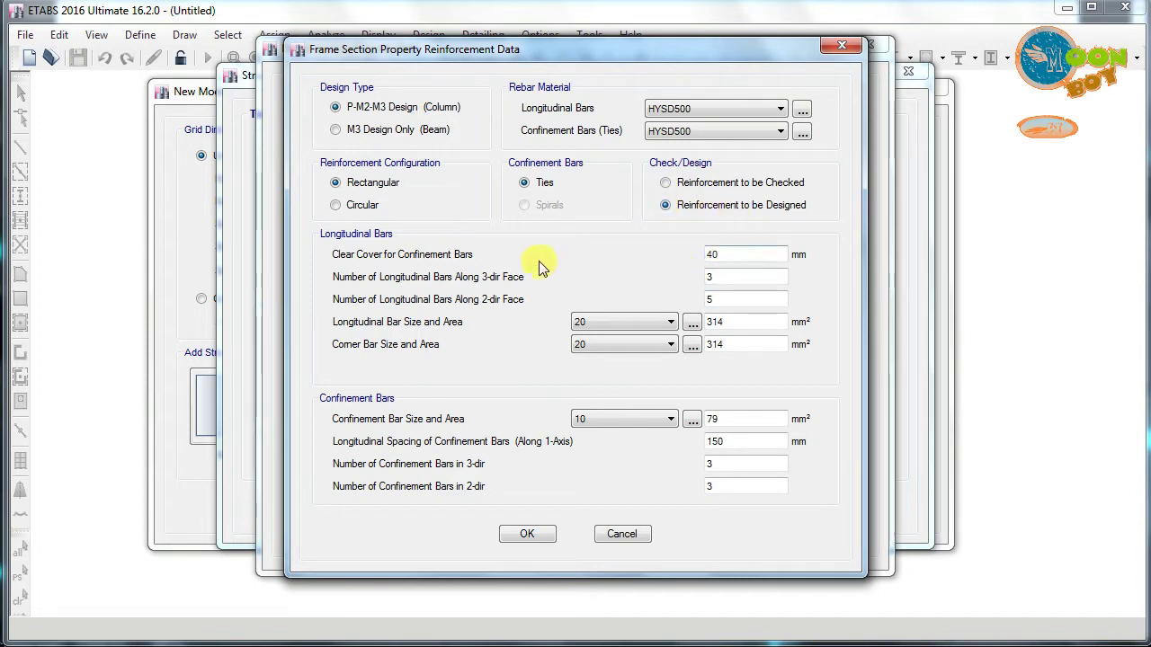
Set the column's longitudinal bar size to 16 and confinement bar size to 8, and accept the column section
click(729, 298)
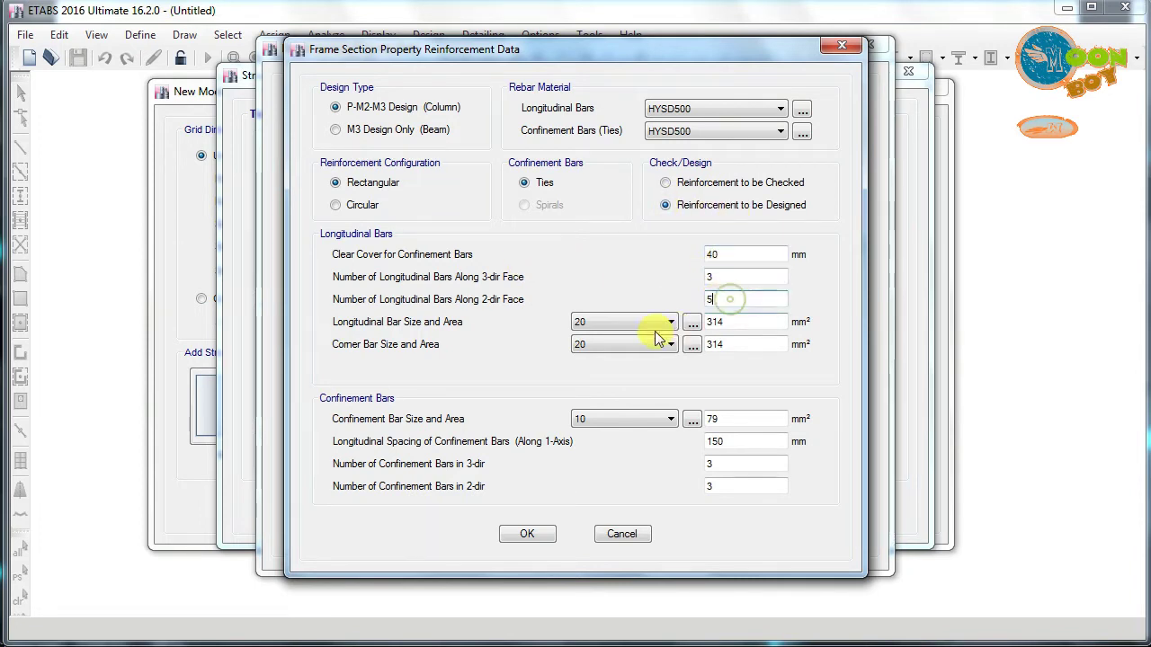
click(665, 323)
click(599, 408)
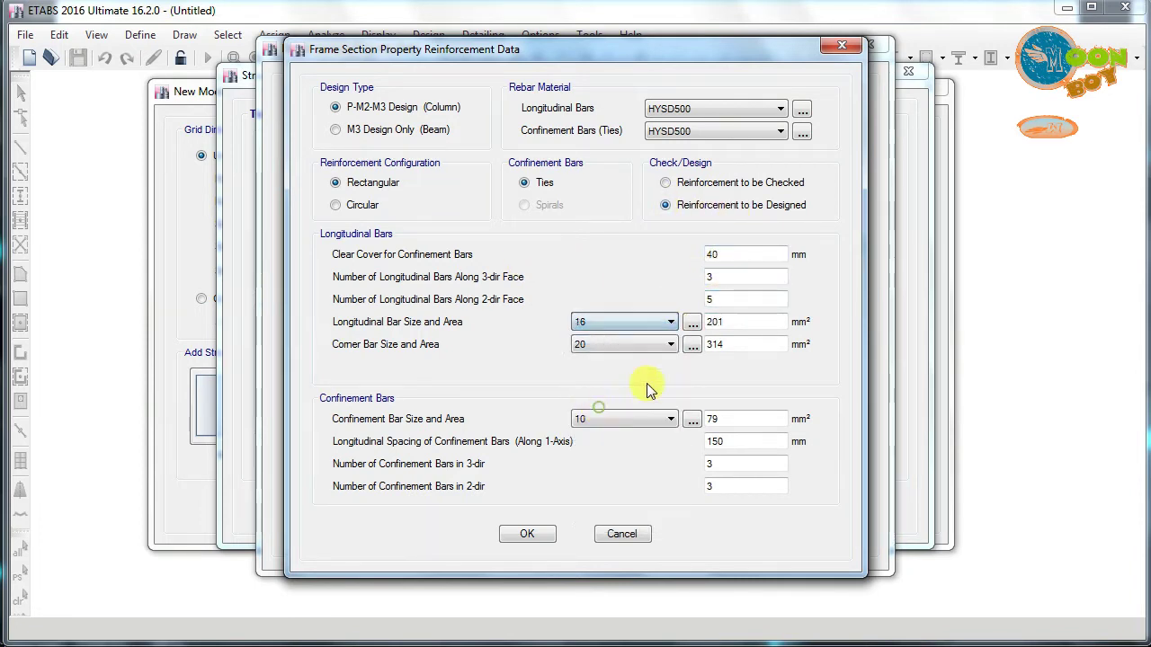
click(627, 420)
click(592, 455)
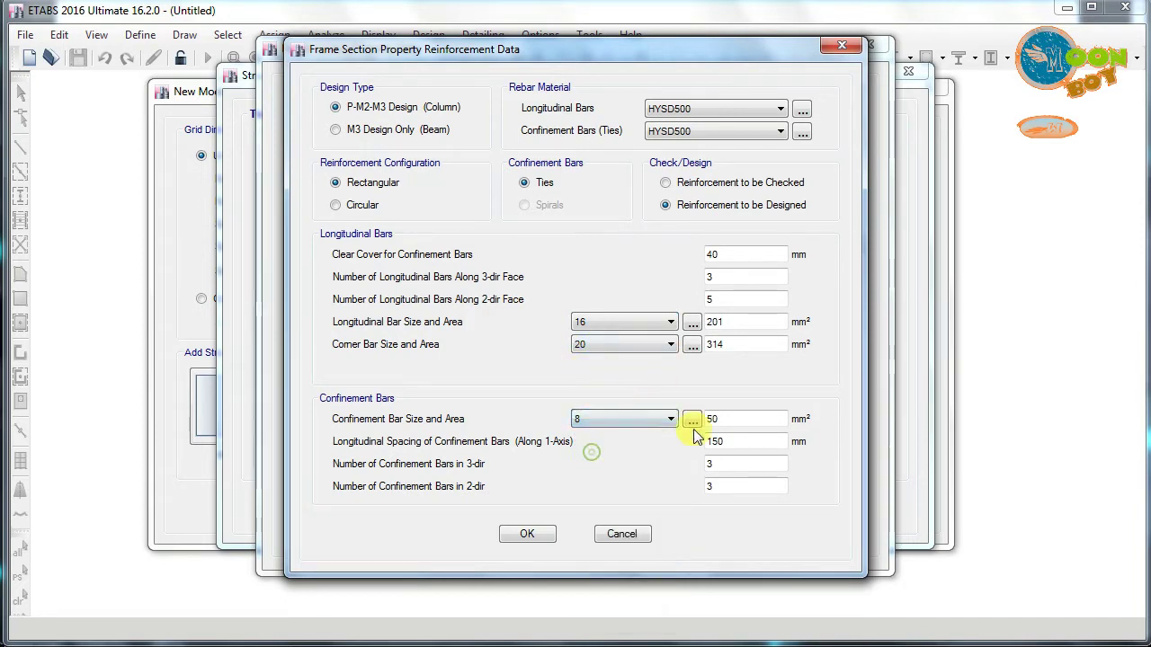
click(734, 441)
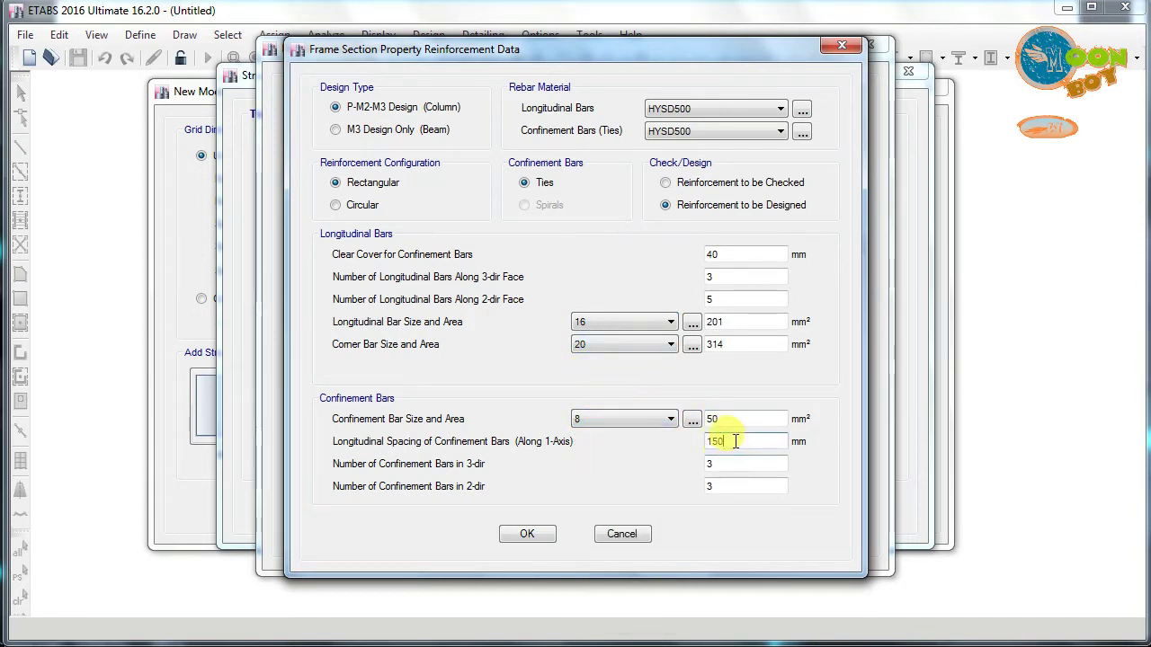
click(540, 534)
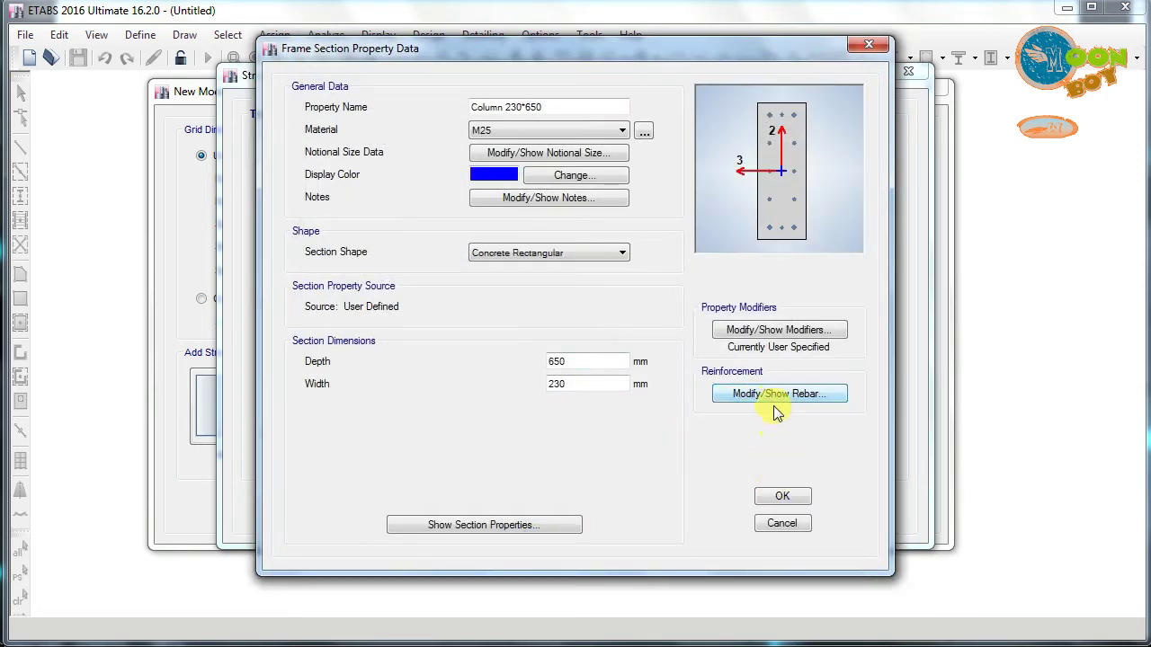
click(782, 498)
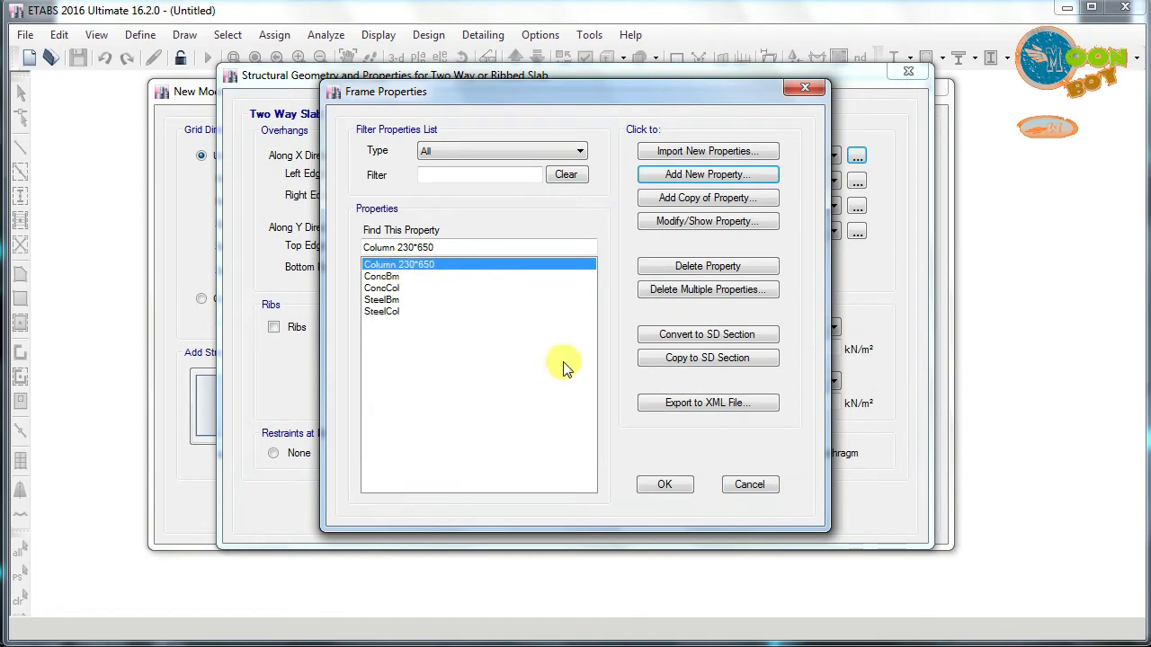
click(664, 486)
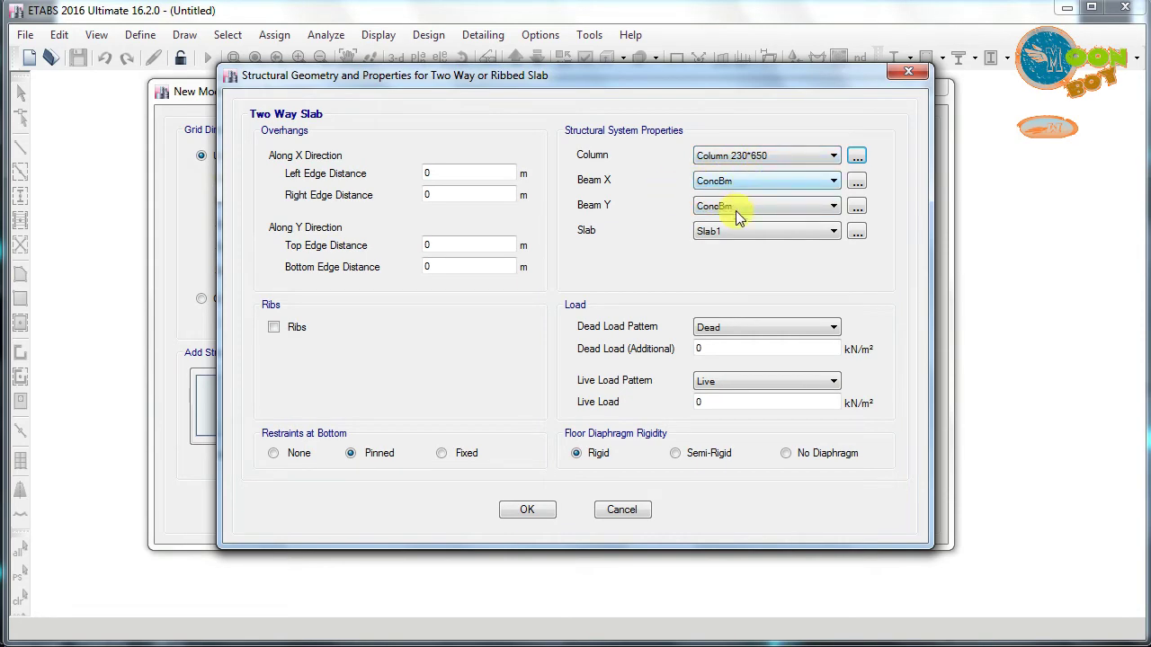
Add a copy of the Column 230*650 section for the X-direction beam and assign it the M20 material
click(858, 181)
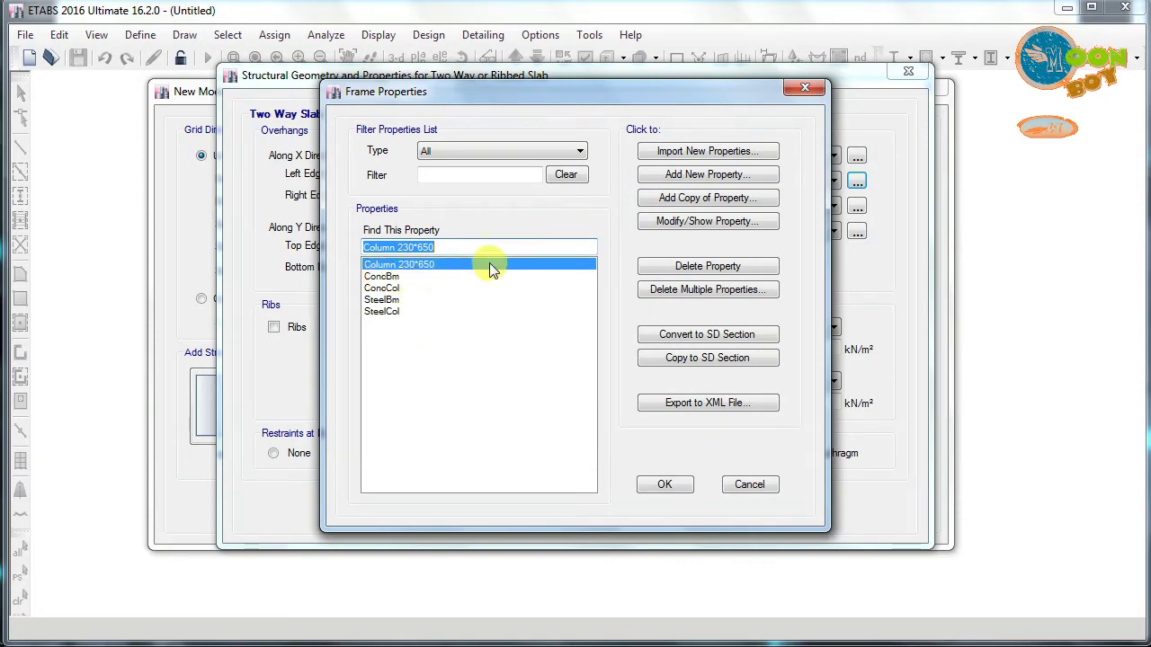
click(683, 201)
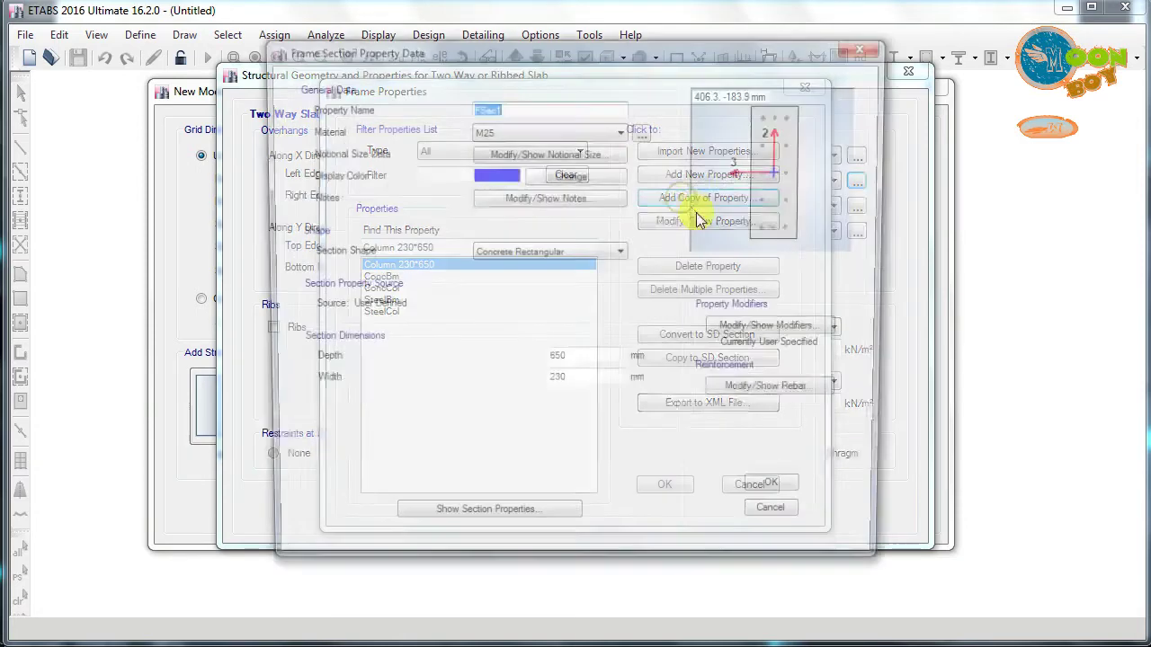
click(542, 135)
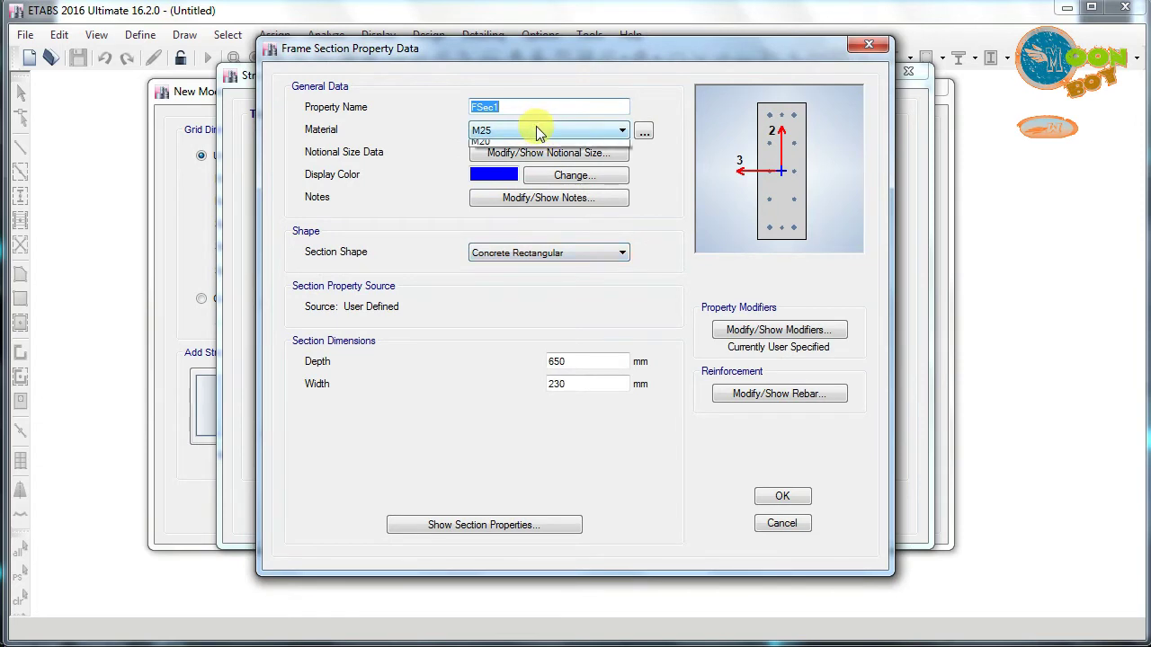
click(501, 210)
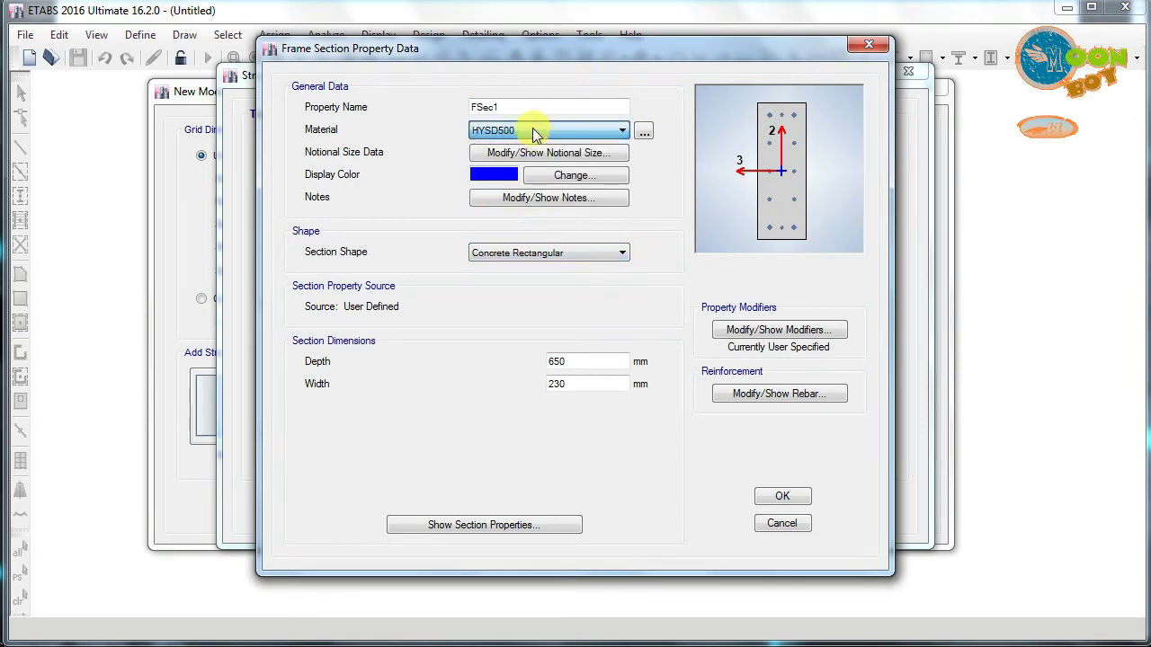
click(540, 134)
click(508, 216)
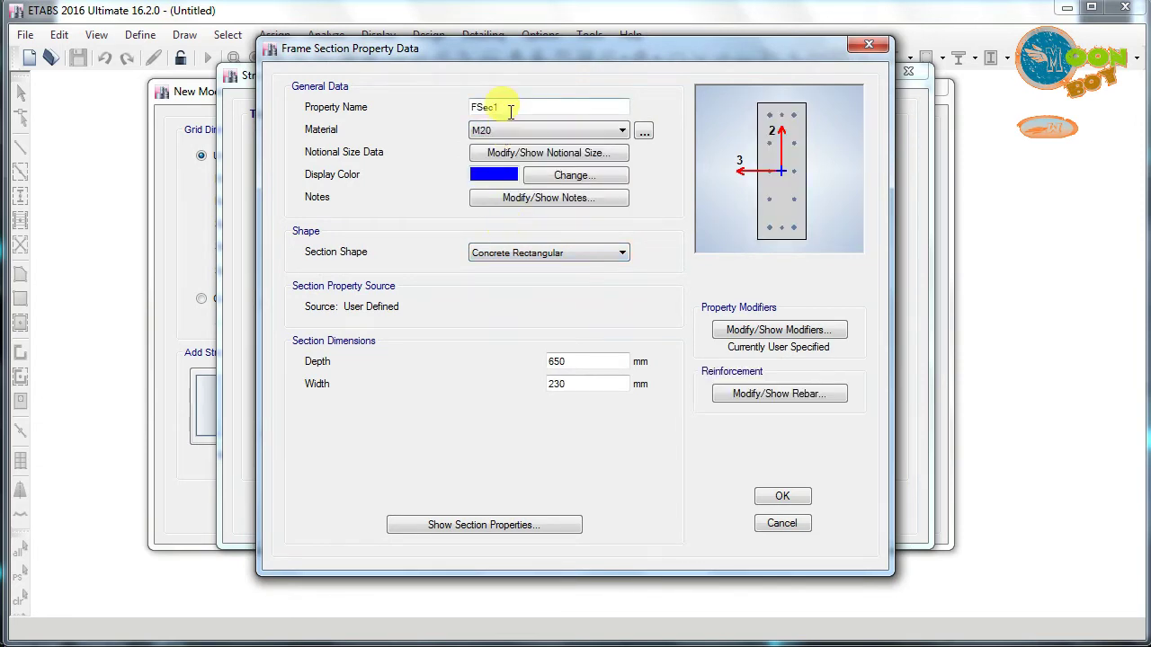
Name the copied section Beam 230*450 and set its depth to 450 mm
double_click(508, 107)
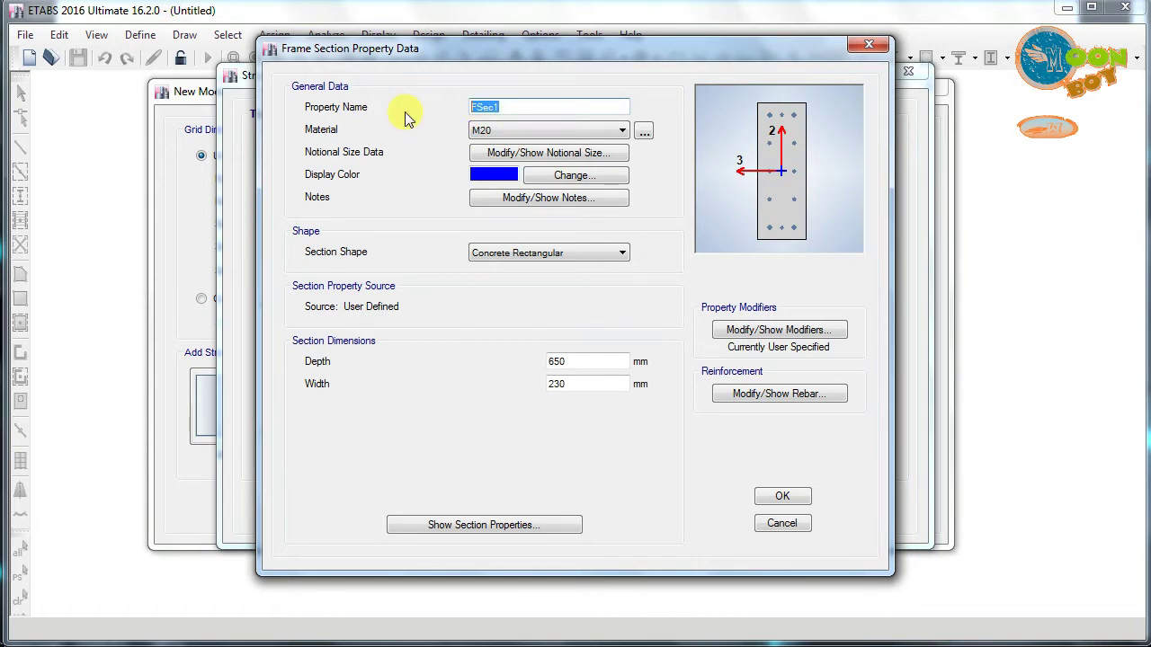
text(BVeam)
click(475, 109)
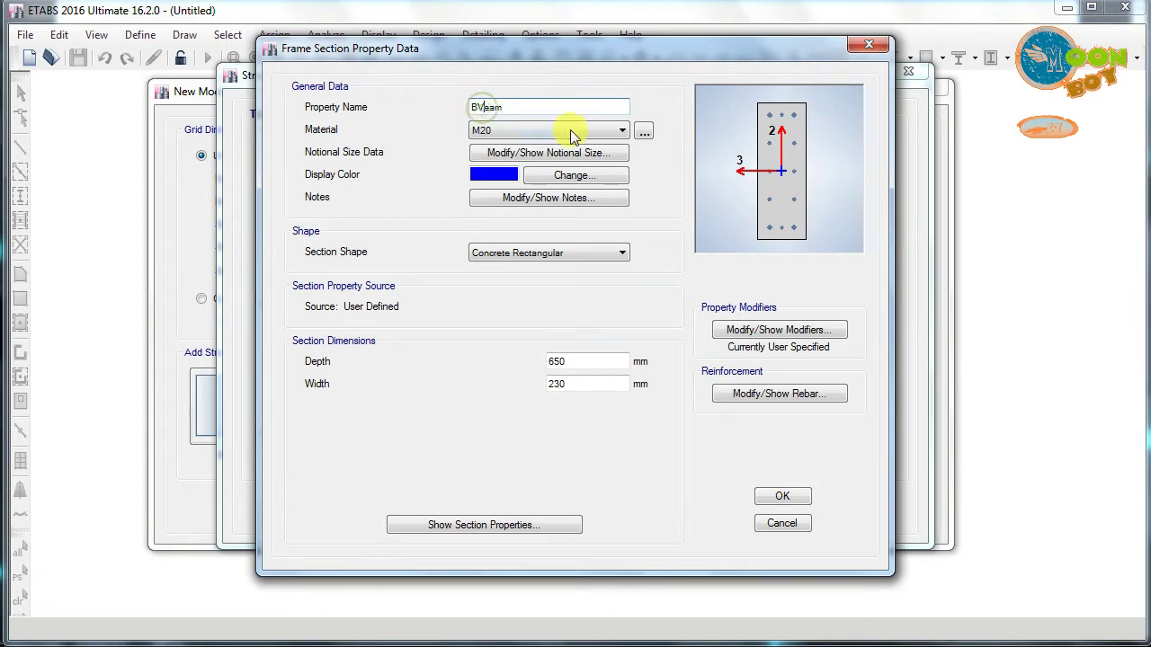
key(BackSpace)
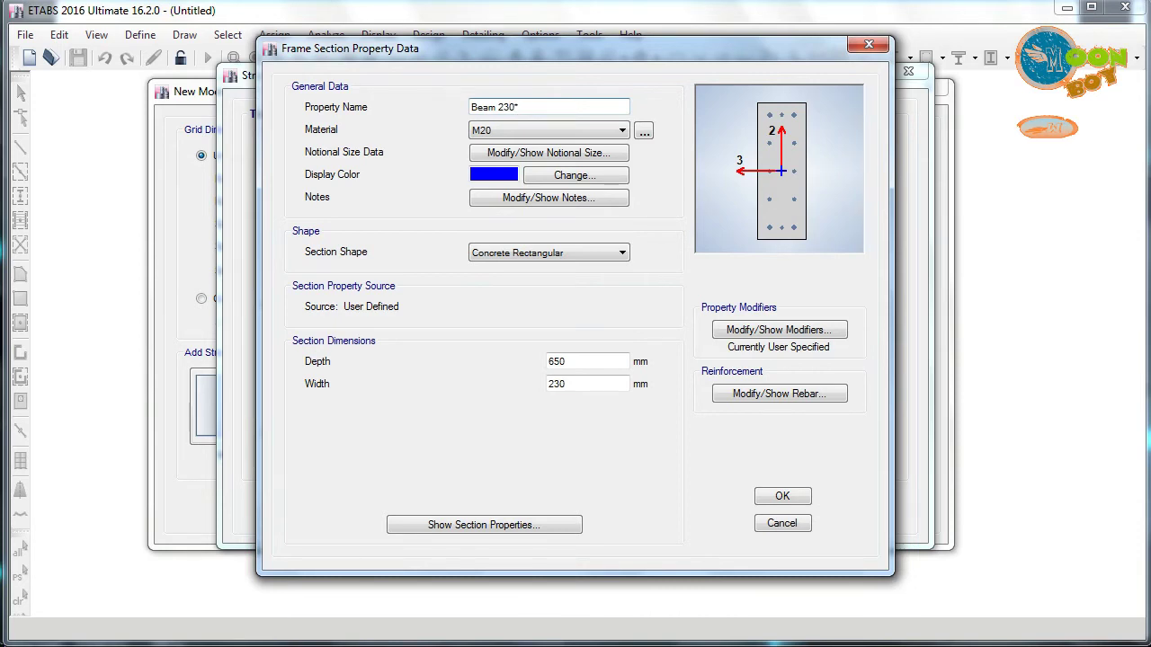
text(230*450)
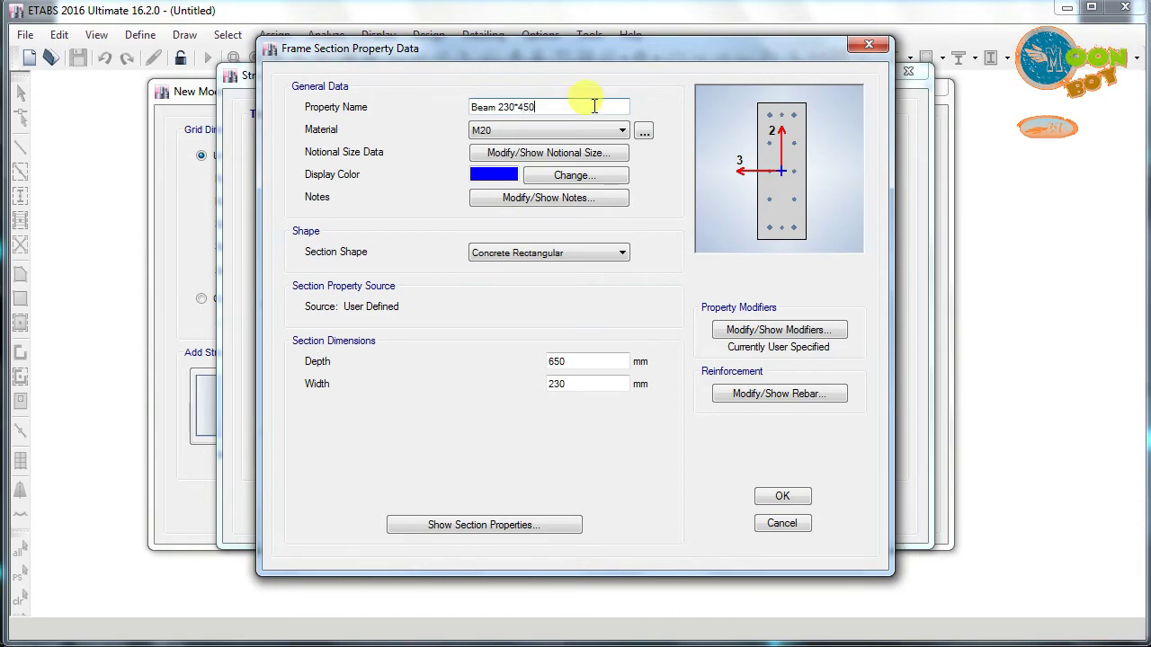
double_click(587, 363)
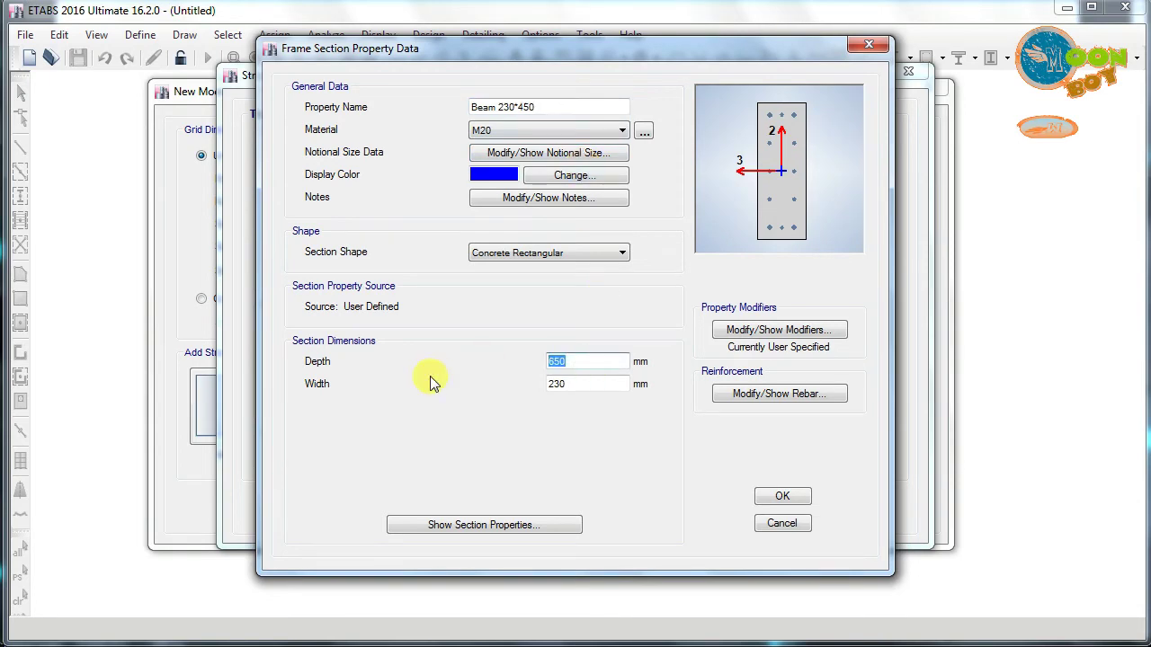
text(450)
Set the beam's stiffness modifiers for moment of inertia about the 2 and 3 axes to 0.35
click(764, 330)
double_click(641, 275)
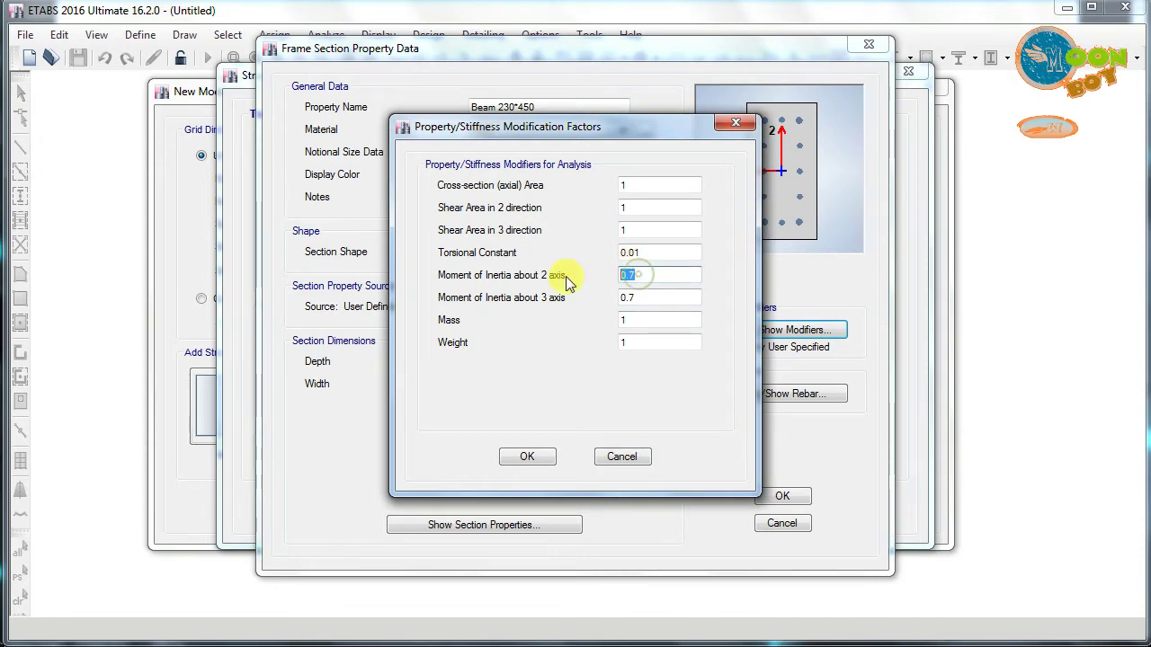
text(0.3)
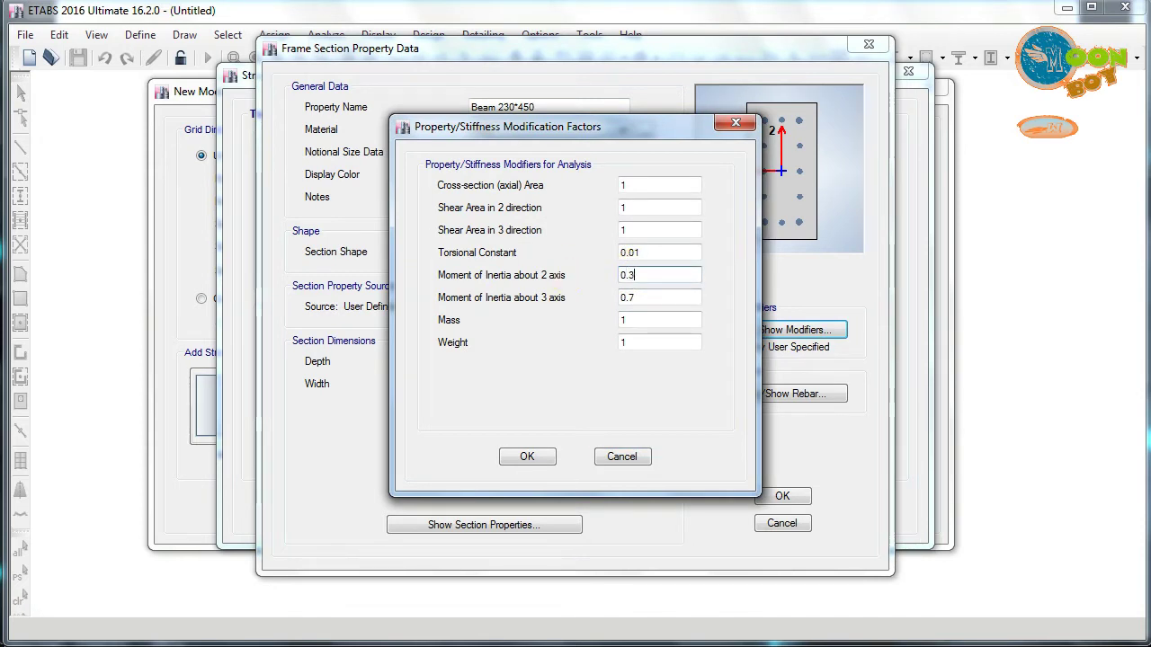
text(5)
click(637, 297)
text(0.35)
click(536, 456)
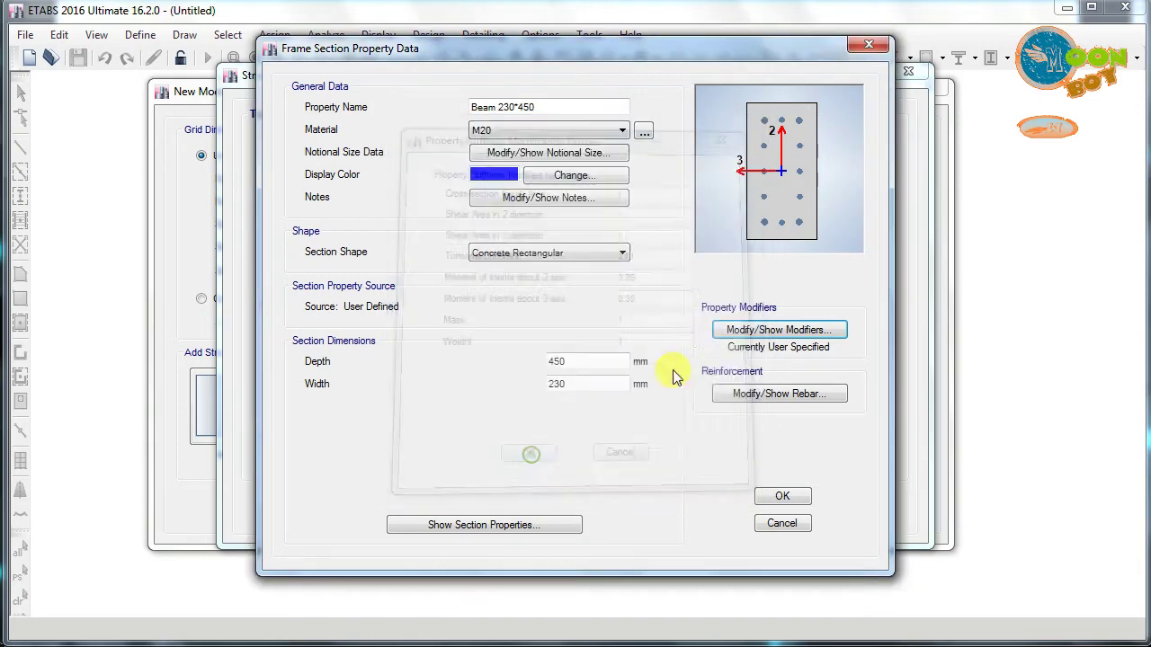
Set the beam's reinforcement to M3 Design Only (Beam) with 25 mm cover for both top and bottom bars
click(741, 397)
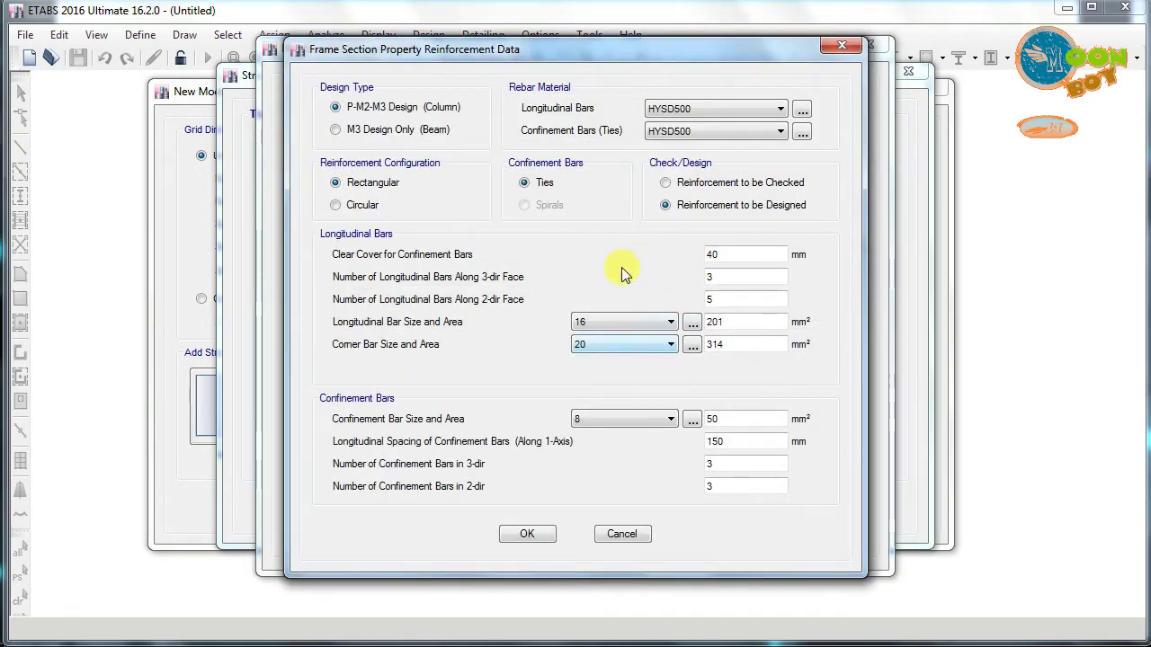
click(385, 130)
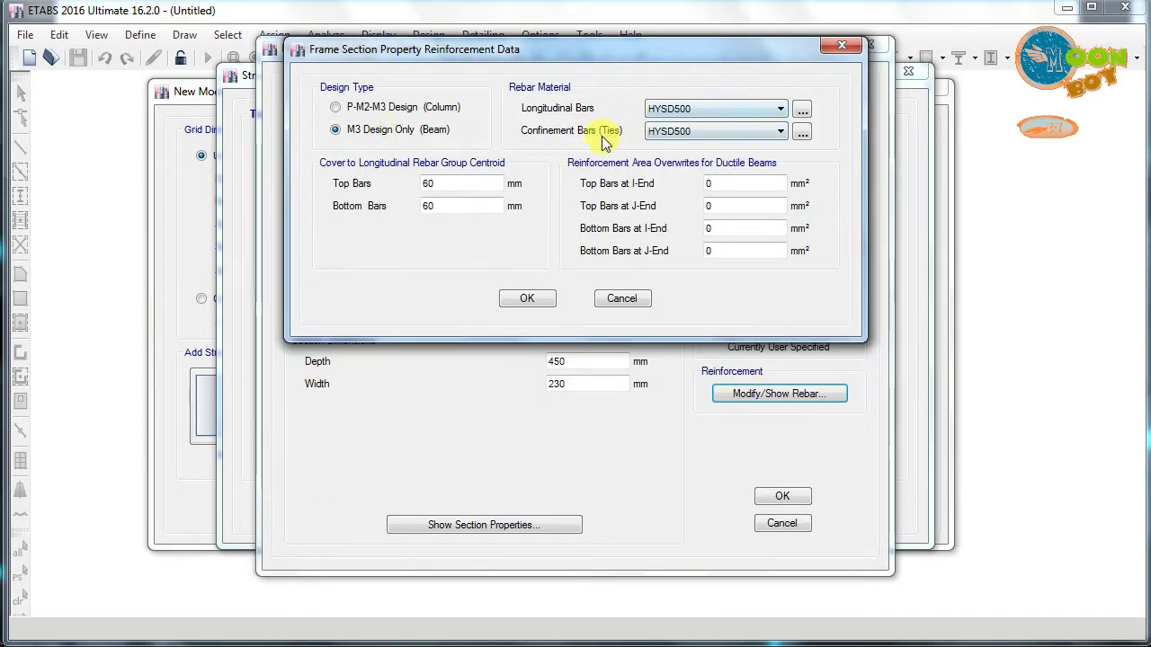
drag(445, 183, 329, 179)
text(25)
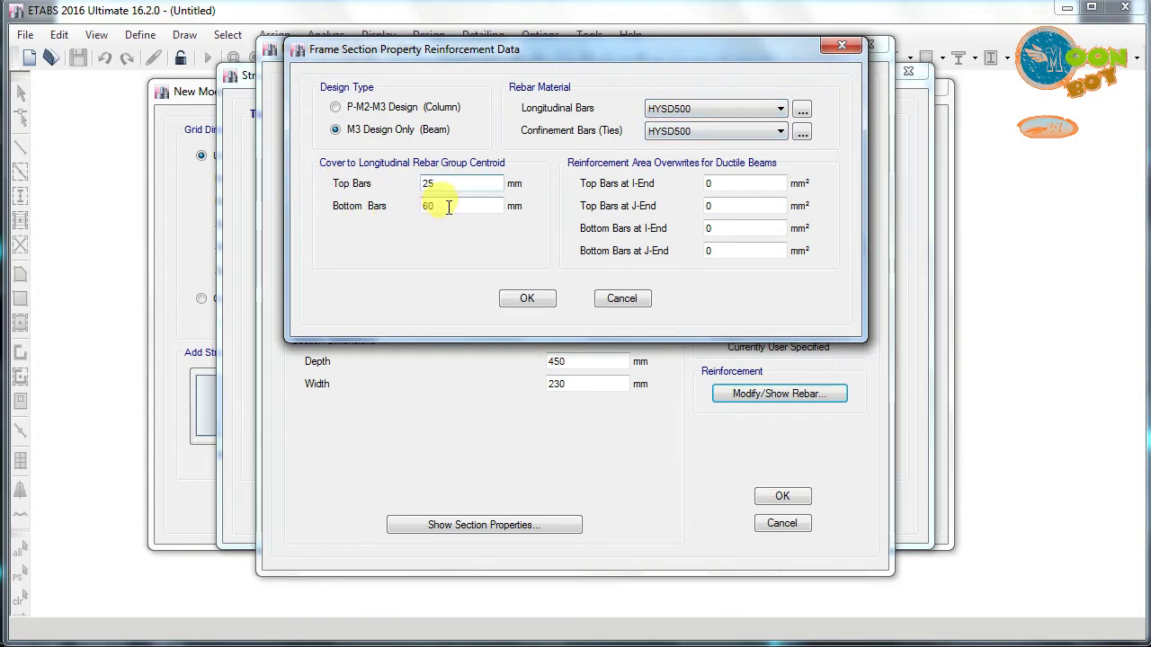
drag(447, 206, 334, 206)
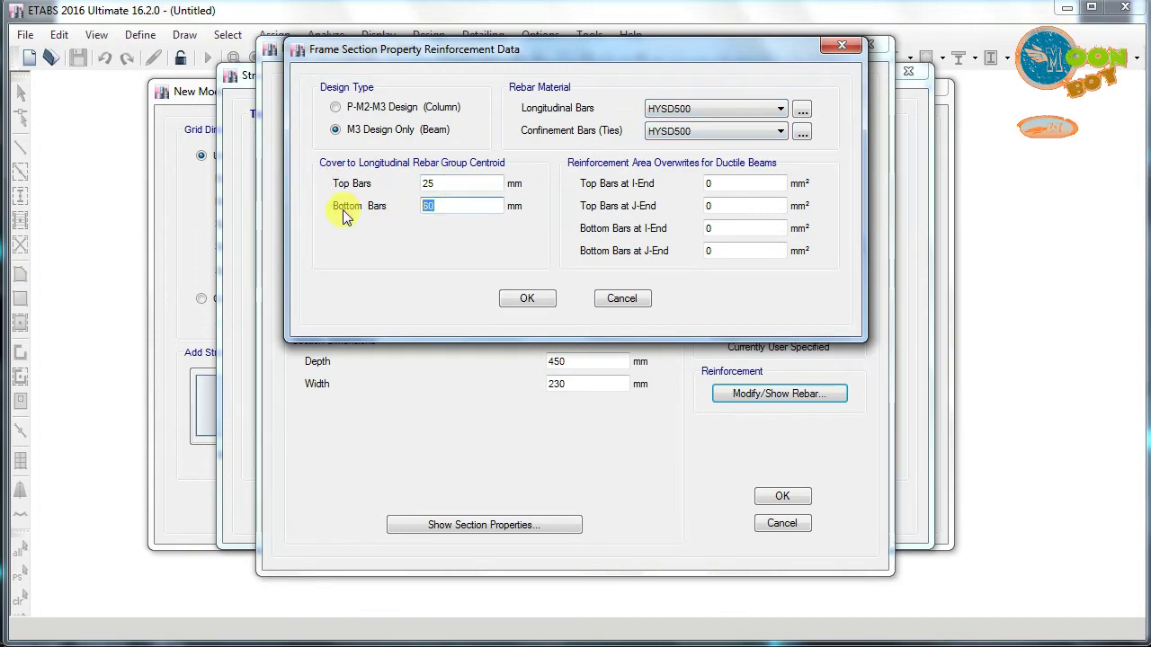
text(25)
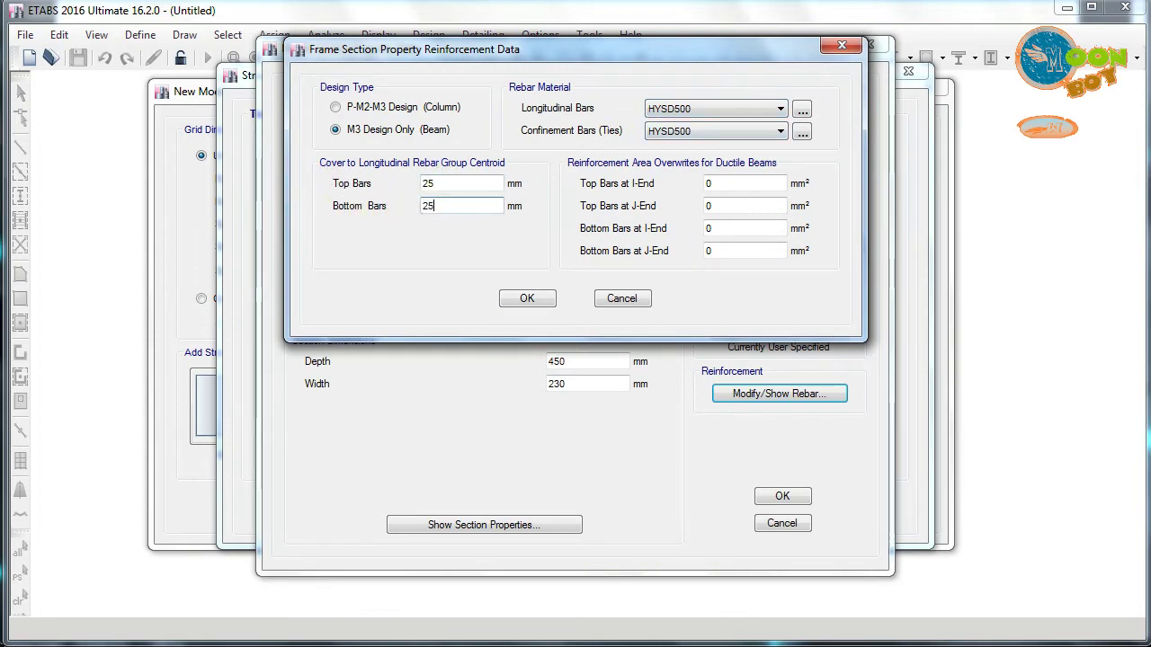
click(527, 298)
Accept the Beam 230*450 section and assign it to the beams in both the X and Y directions
drag(671, 51, 631, 48)
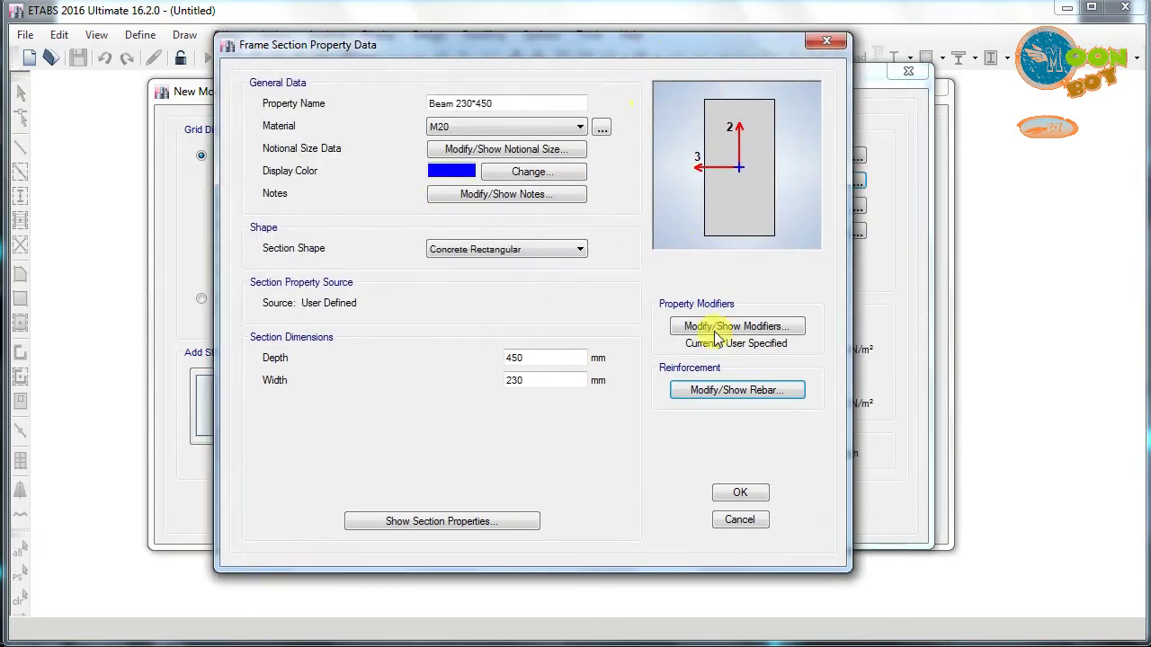
click(739, 492)
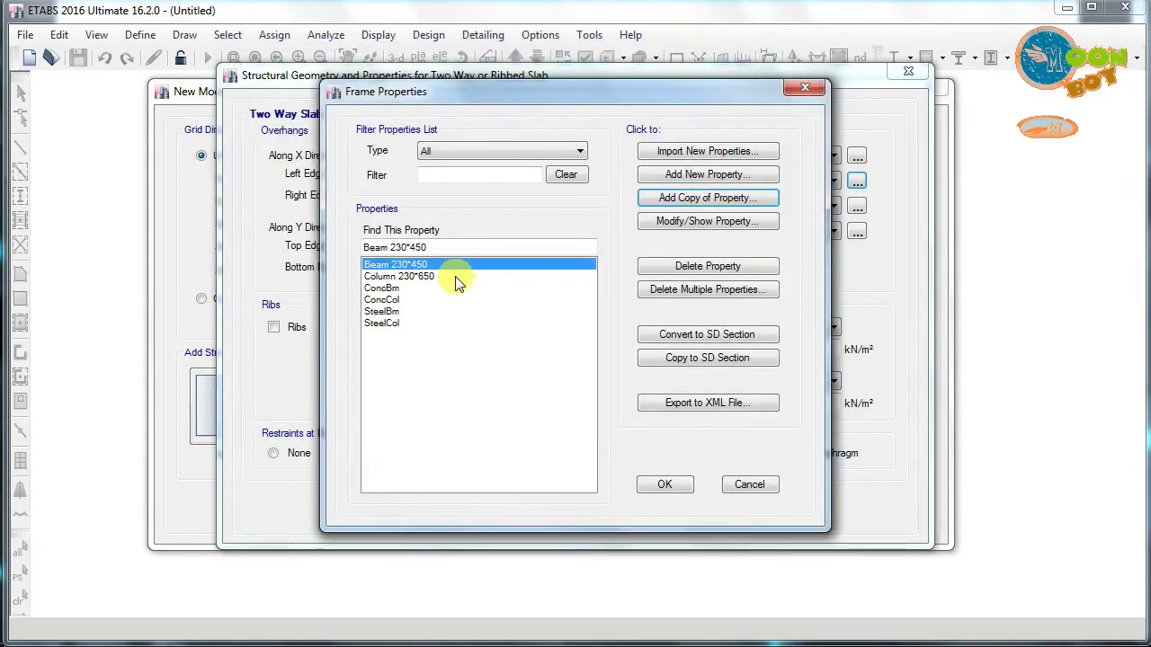
click(665, 482)
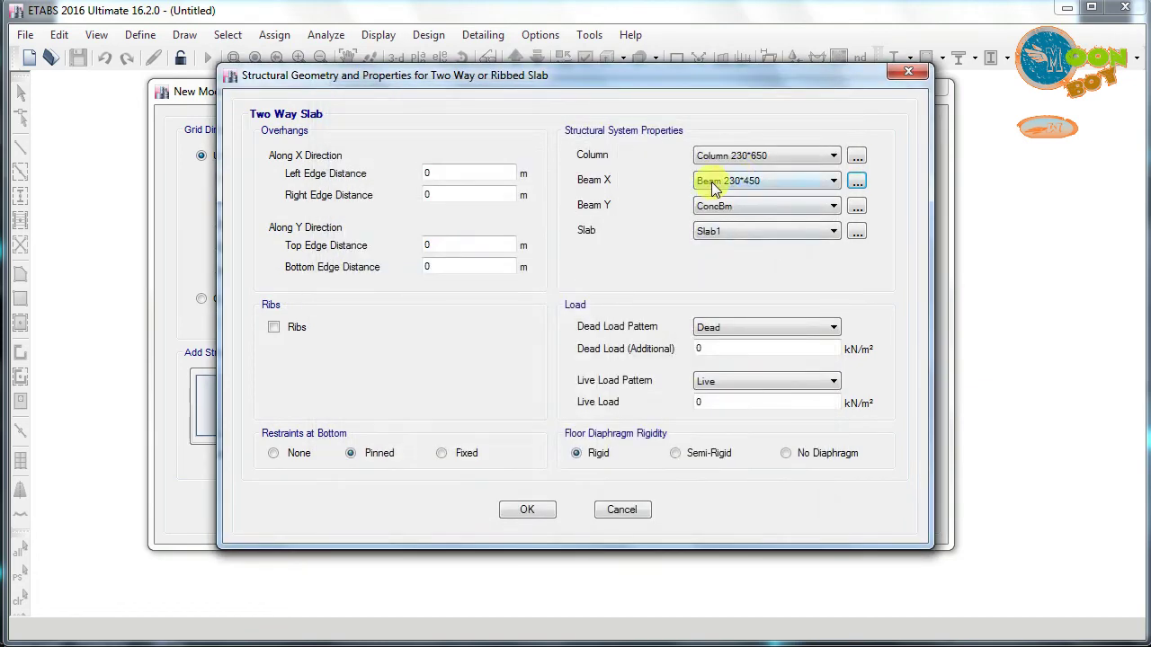
click(743, 206)
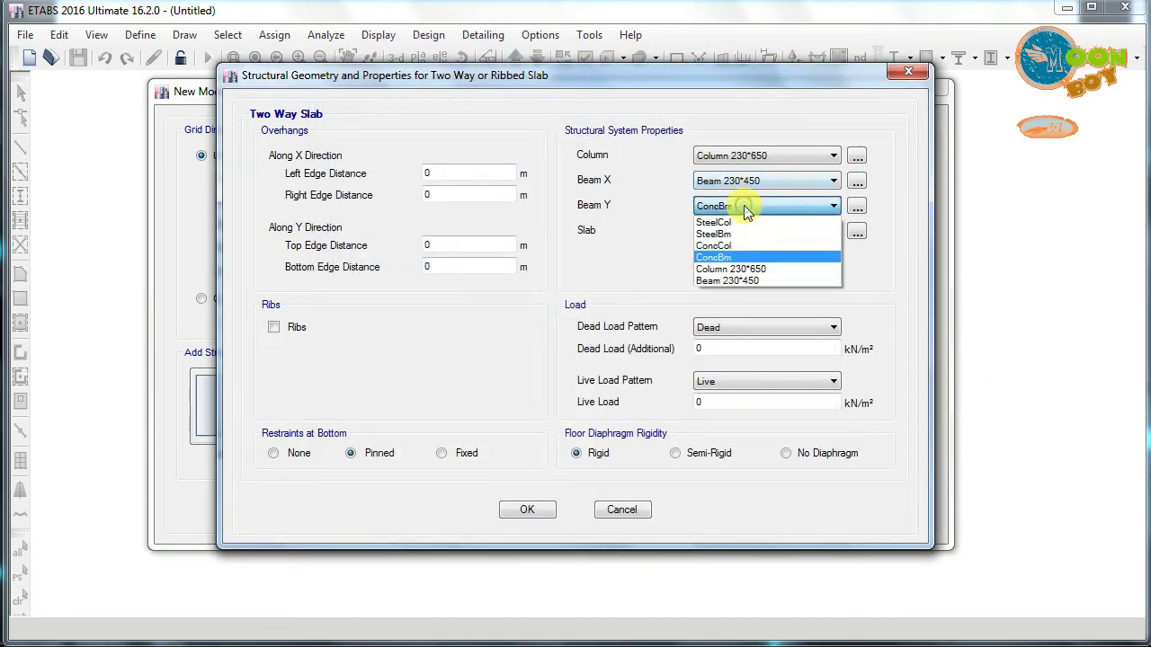
click(746, 278)
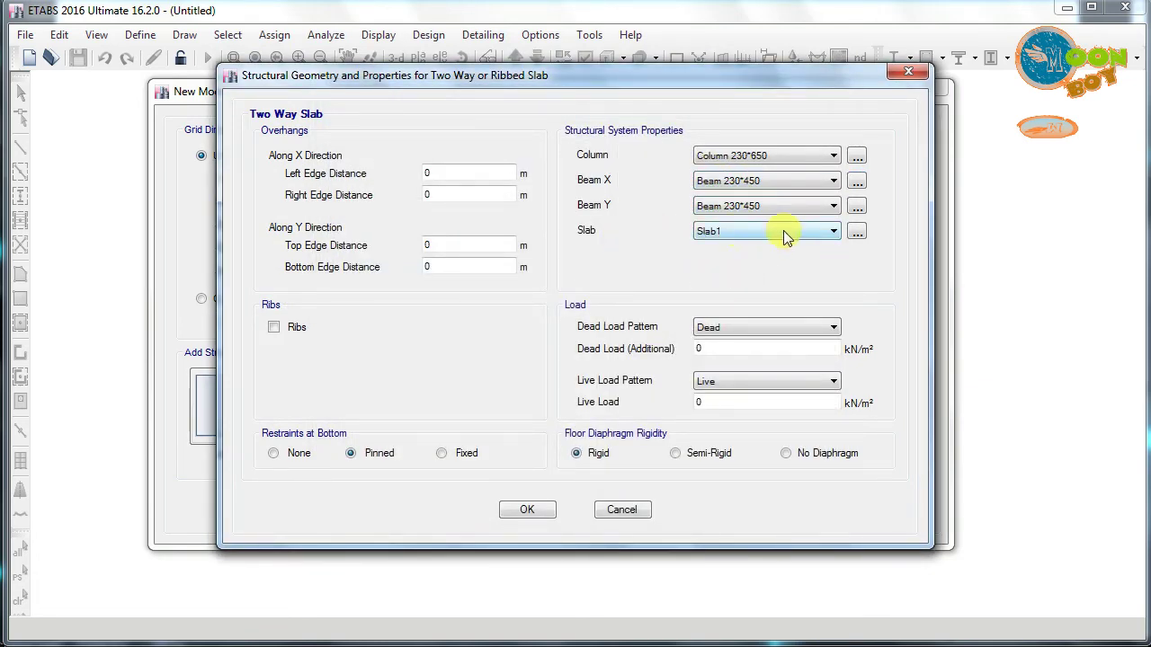
Open the Slab1 property for modification and set its material to M20, keeping the type as Slab
click(857, 232)
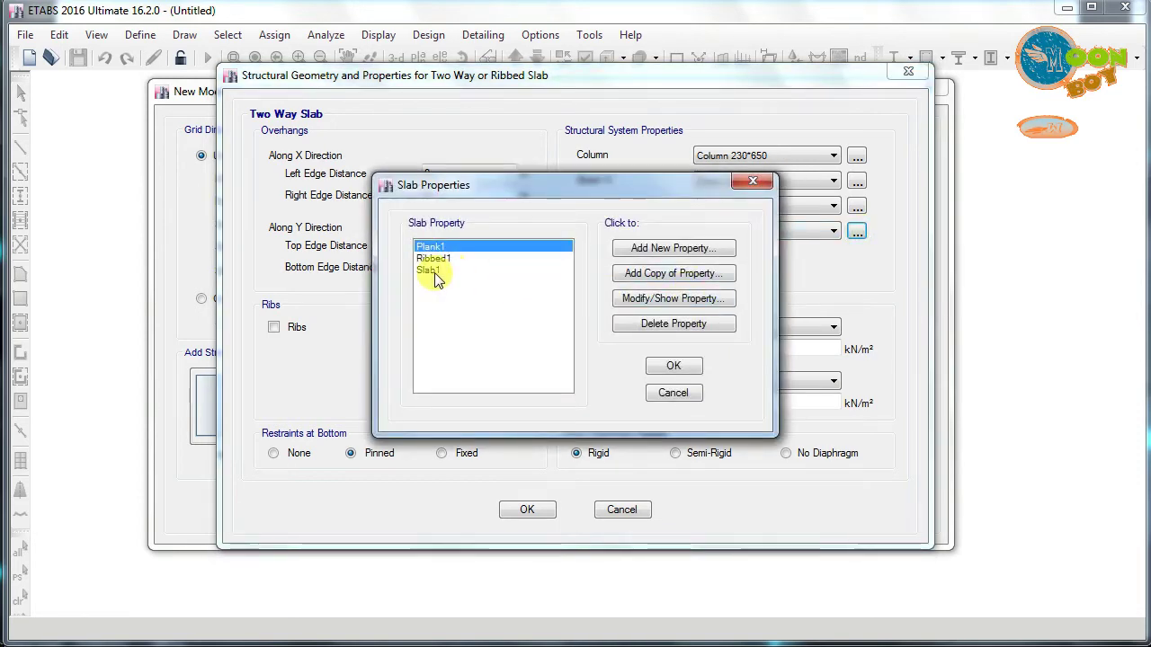
click(431, 271)
click(652, 302)
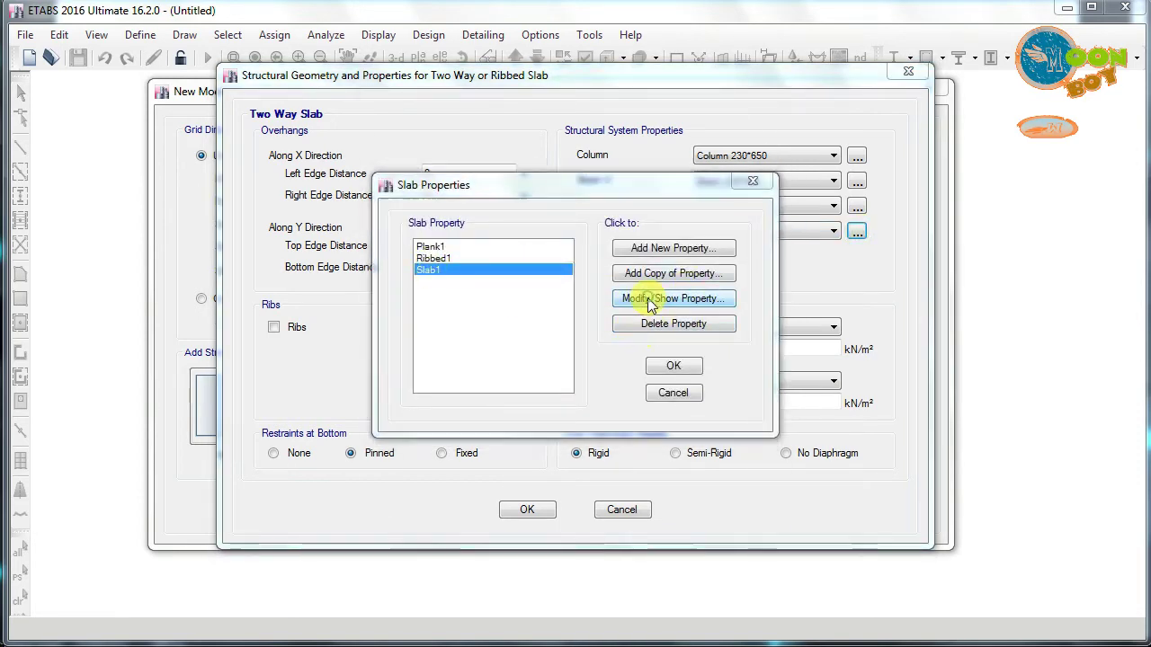
click(598, 148)
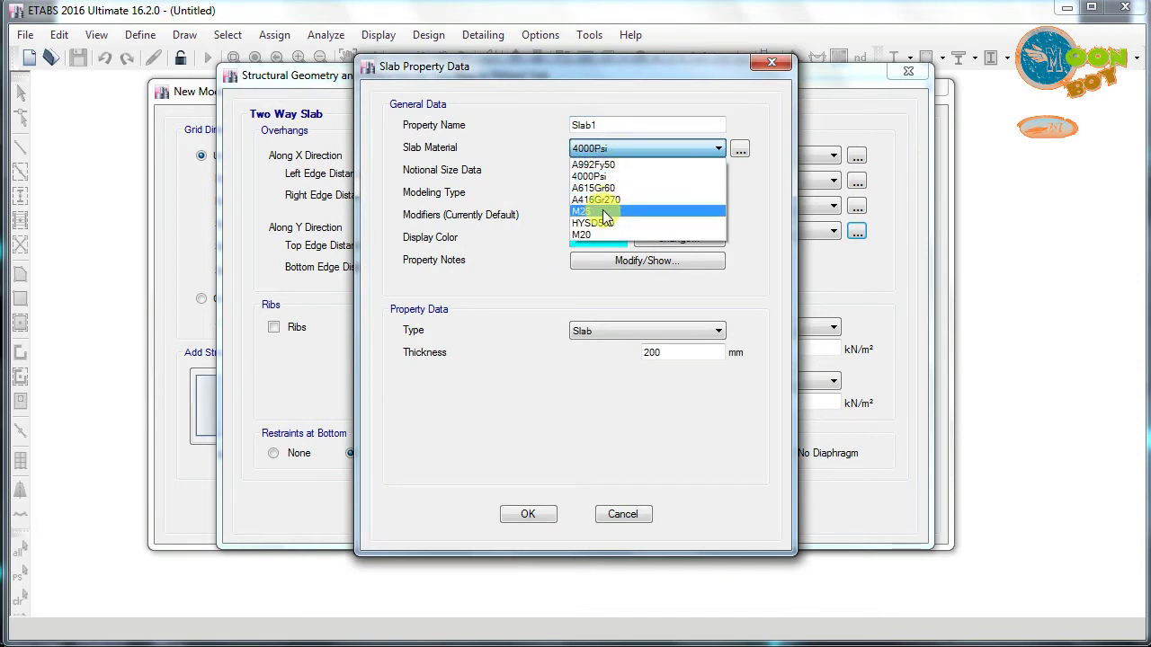
click(593, 234)
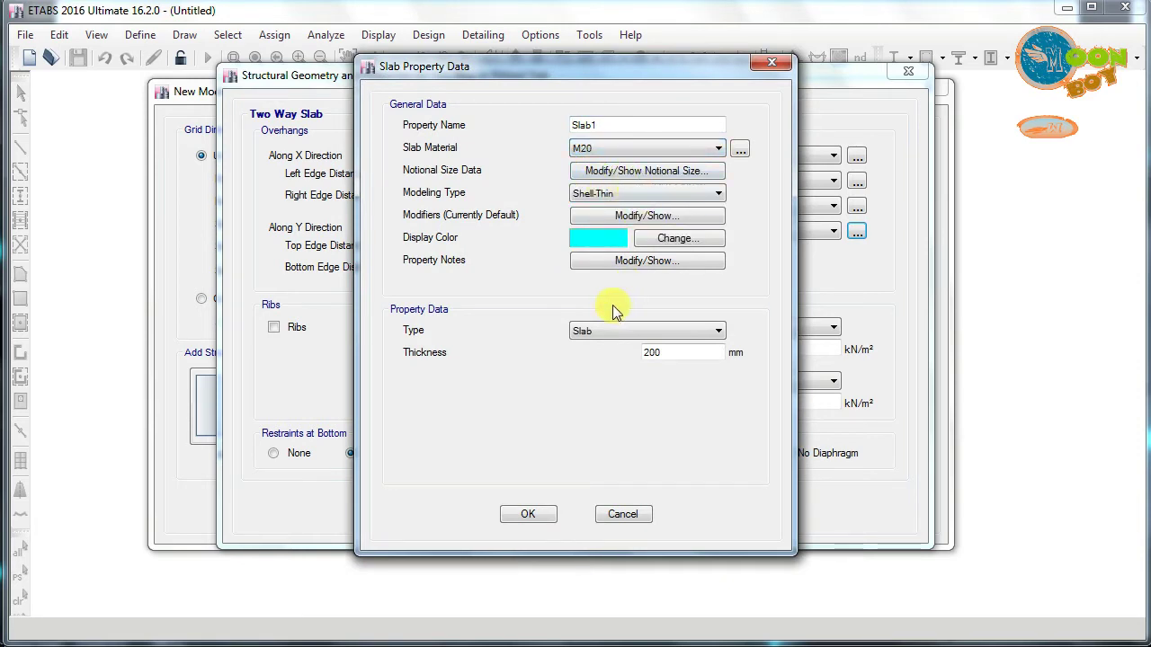
click(627, 329)
click(627, 329)
Set Slab1's stiffness modifiers to 0.25 for bending m11, m22, m12 and shear v13, v23
click(611, 222)
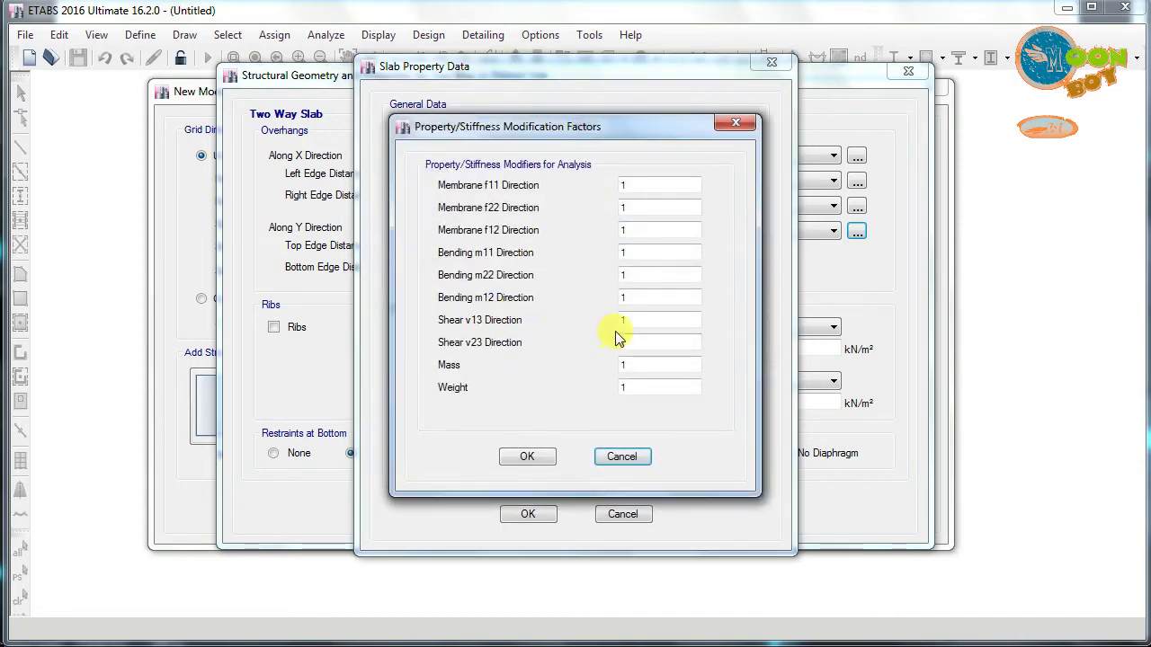
double_click(634, 254)
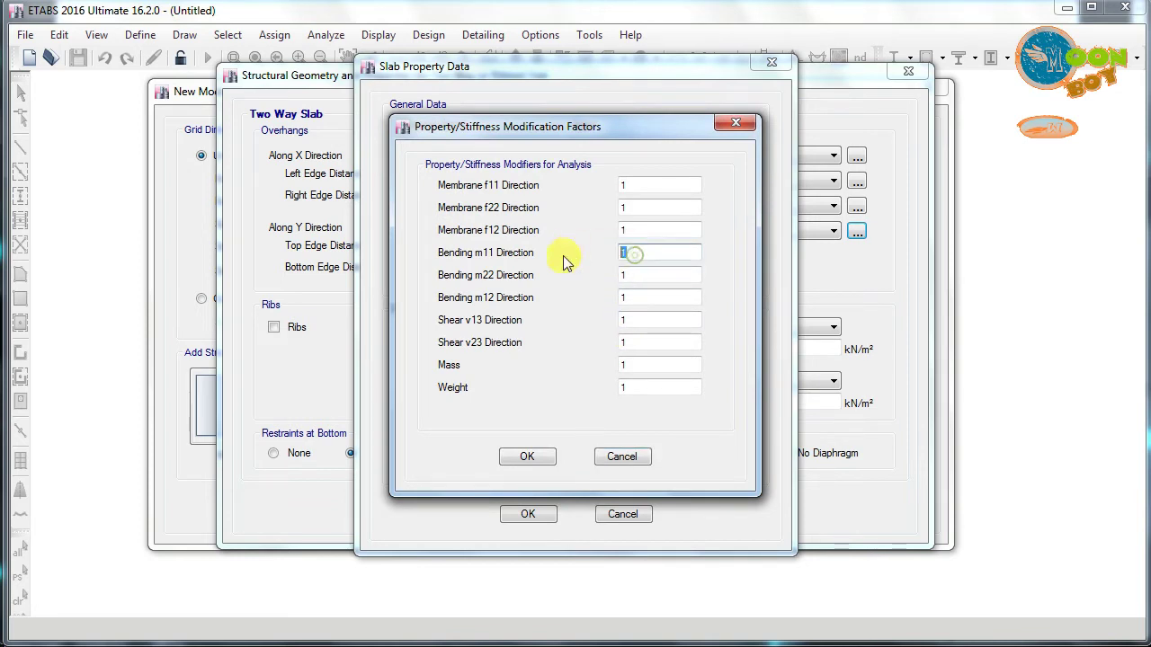
double_click(644, 274)
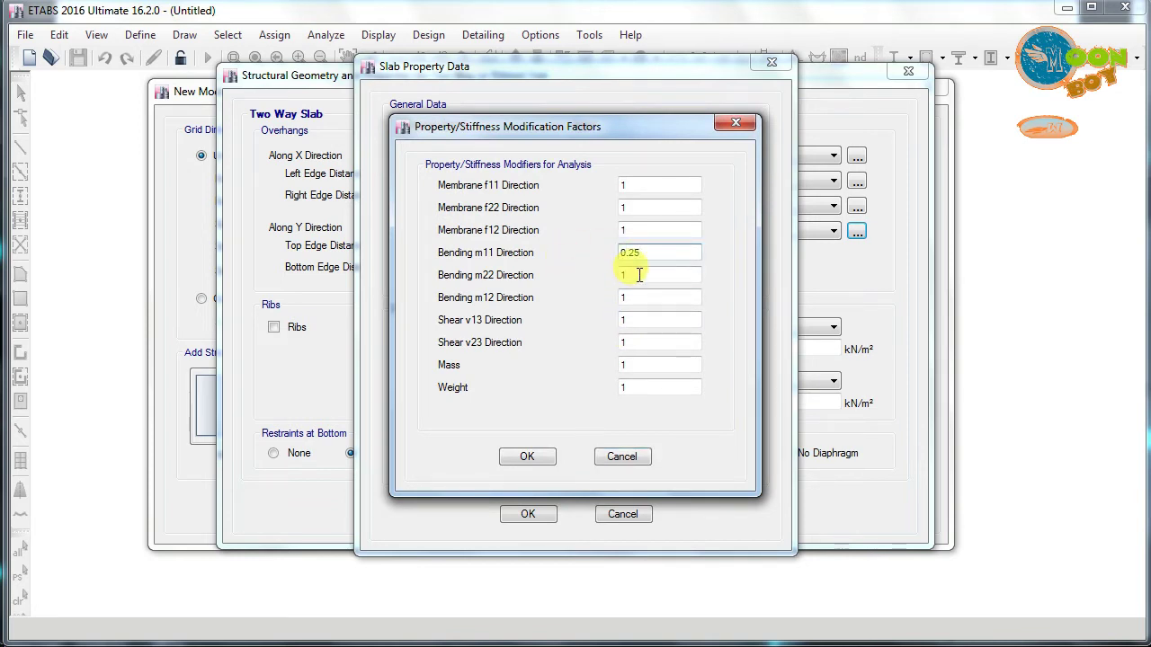
text(0.25)
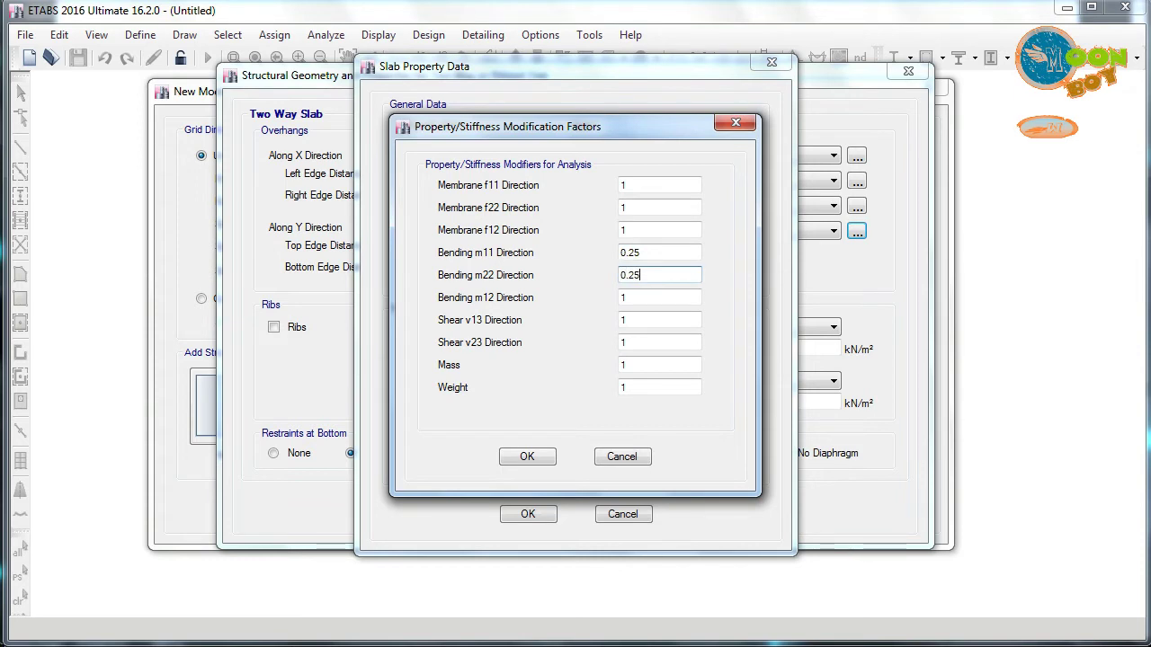
double_click(646, 296)
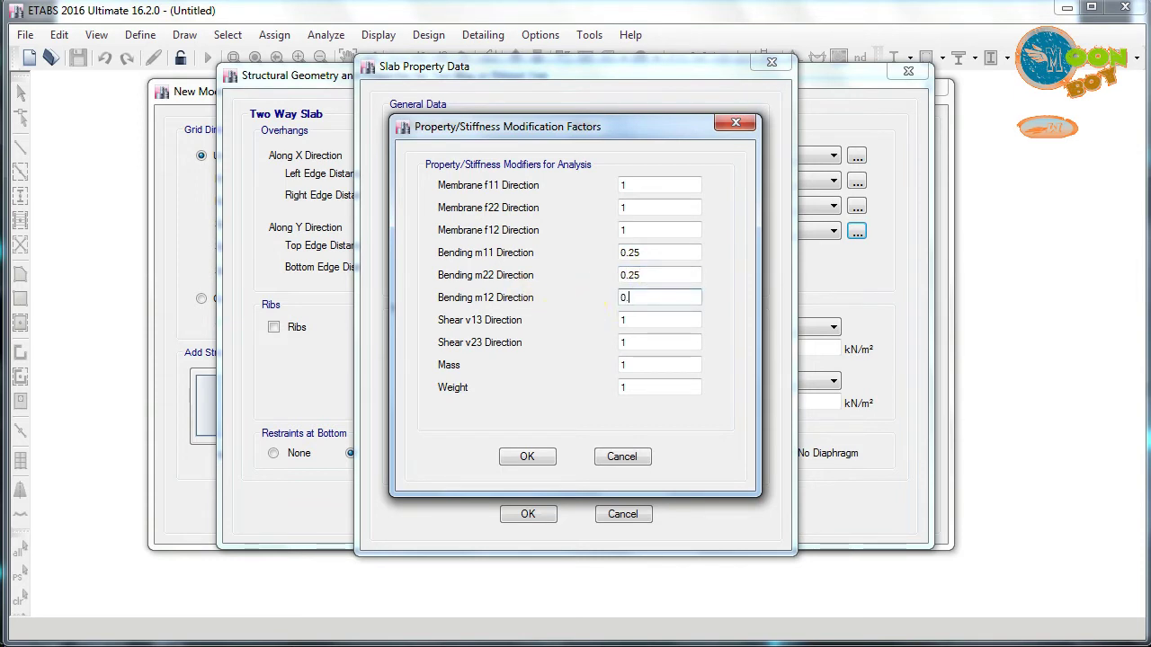
double_click(656, 320)
double_click(634, 342)
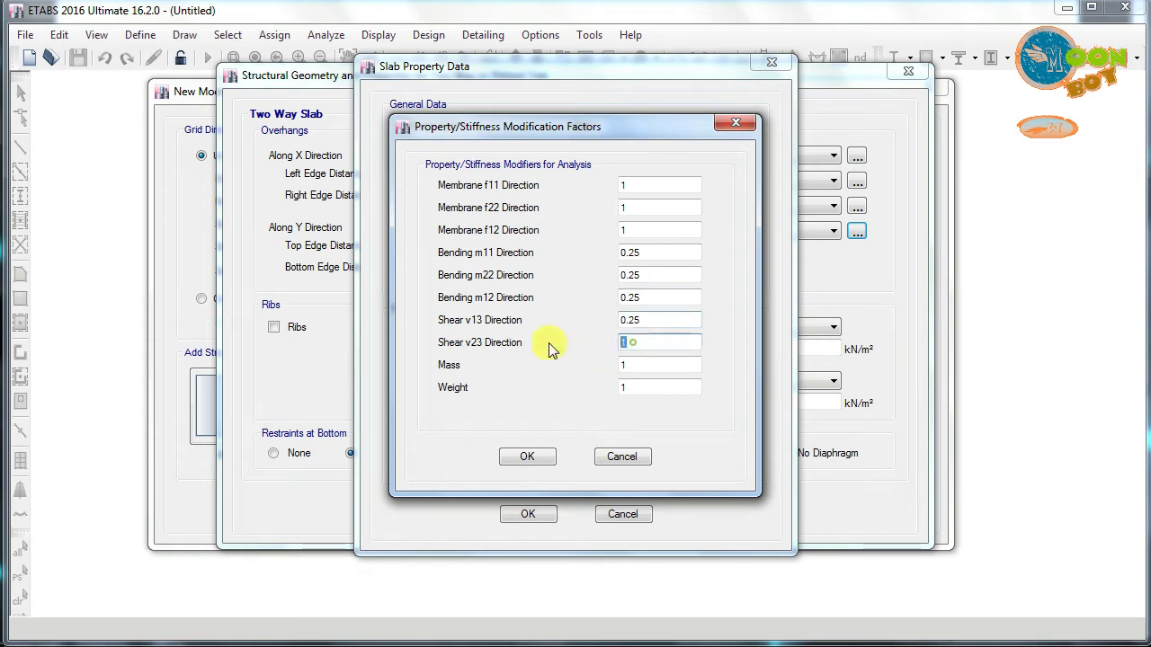
text(0.25)
click(517, 457)
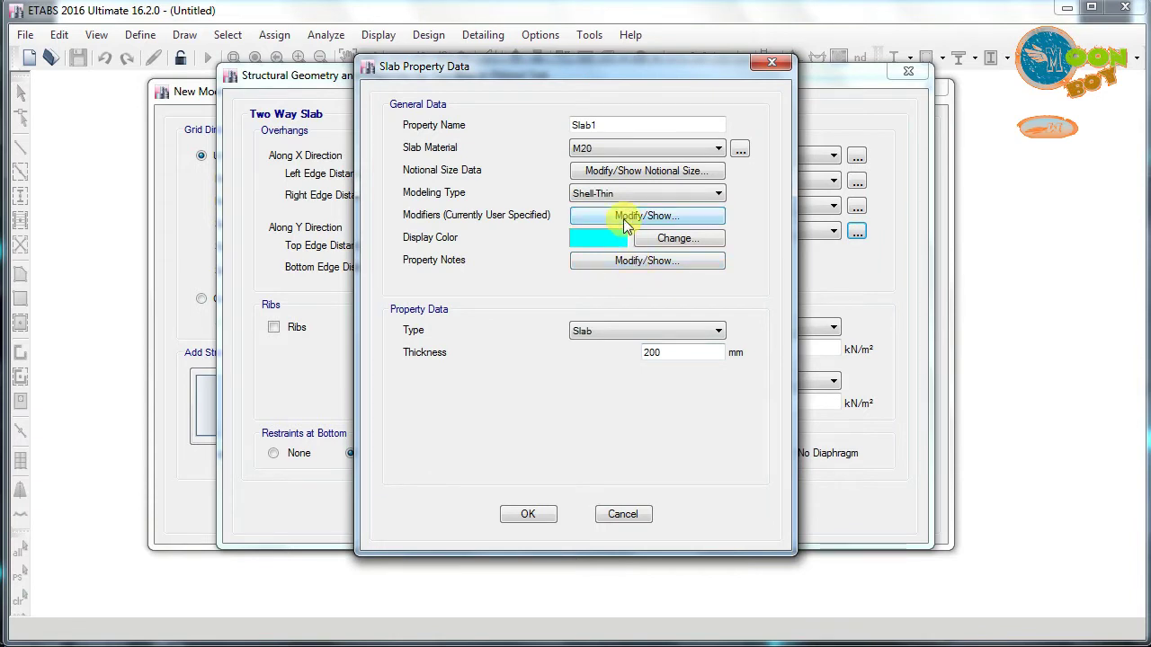
Set the Slab1 thickness to 125 mm and accept the slab property
double_click(664, 352)
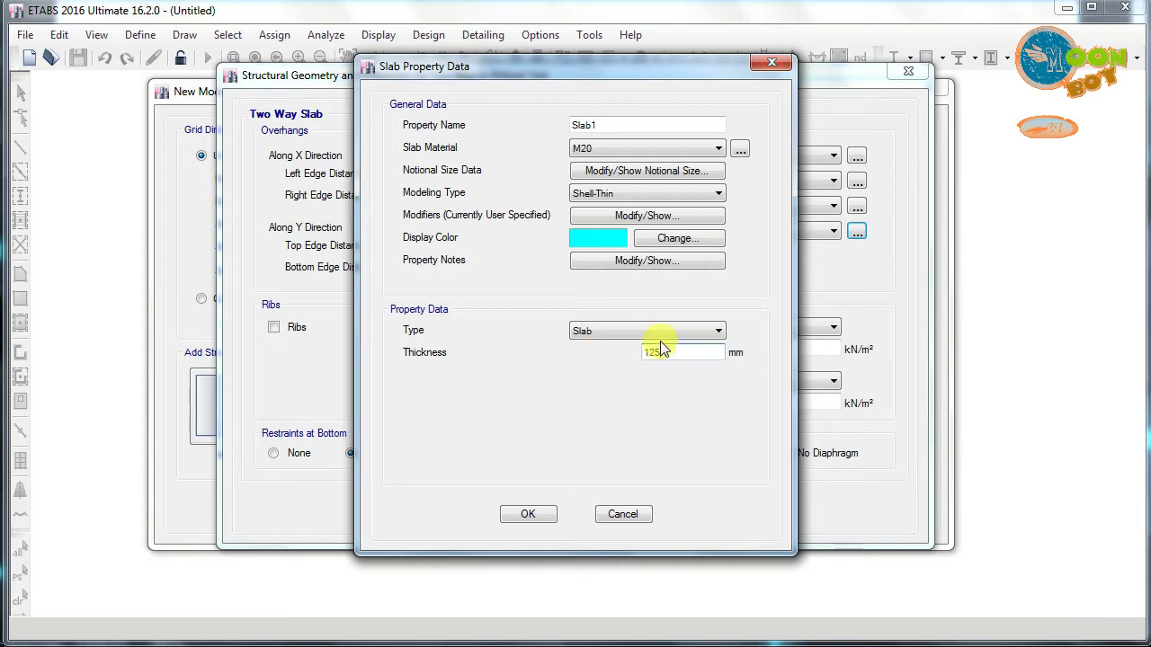
click(528, 513)
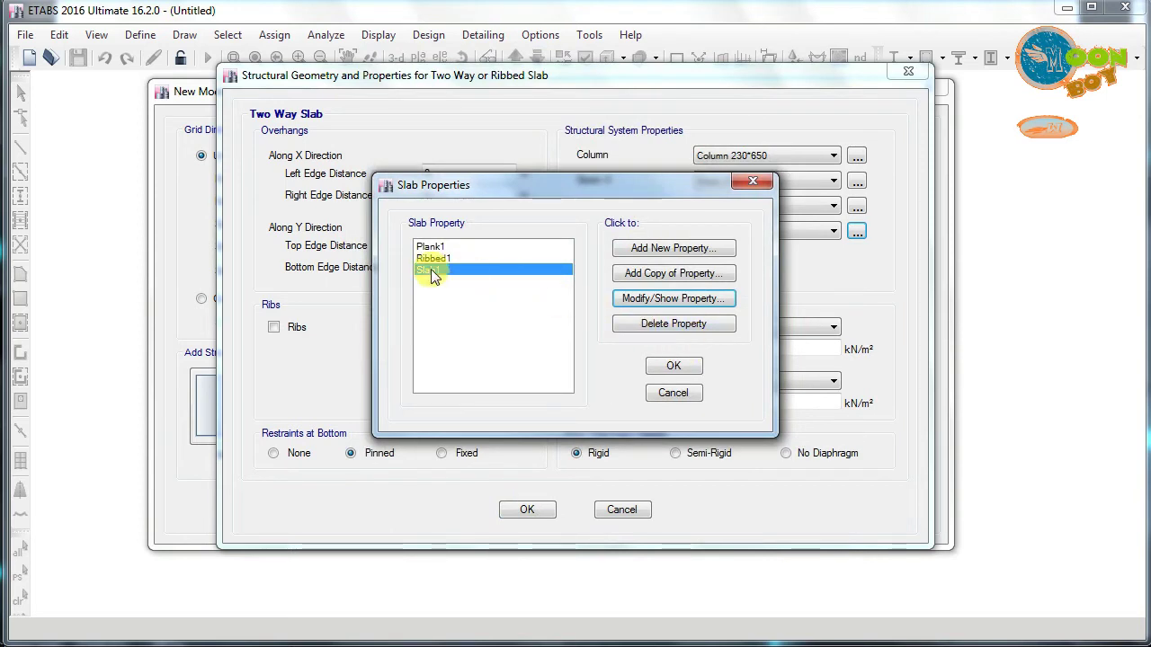
click(682, 367)
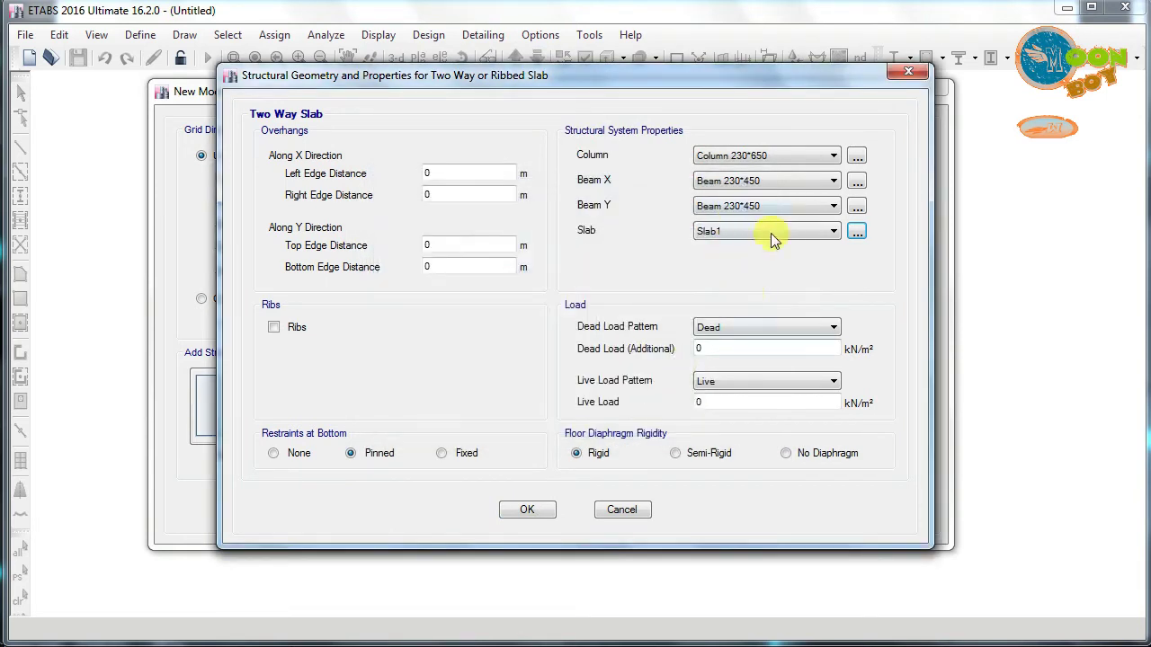
Set the additional dead load to 2.5 kN/m² and the live load to 3 kN/m²
double_click(728, 350)
double_click(717, 404)
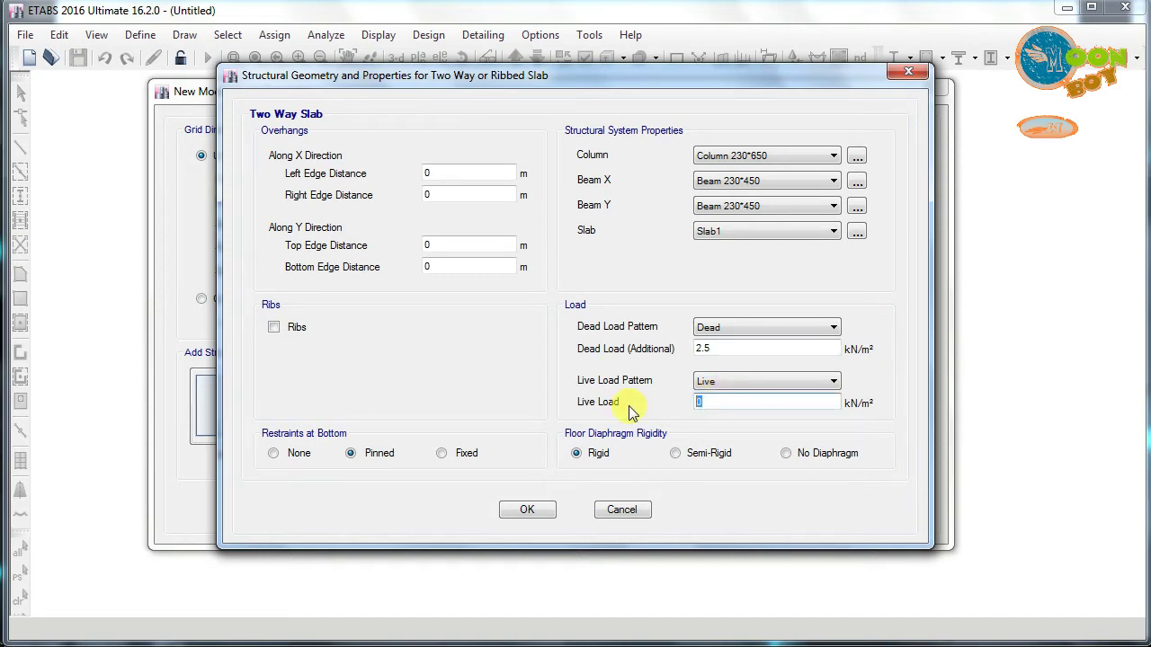
text(3)
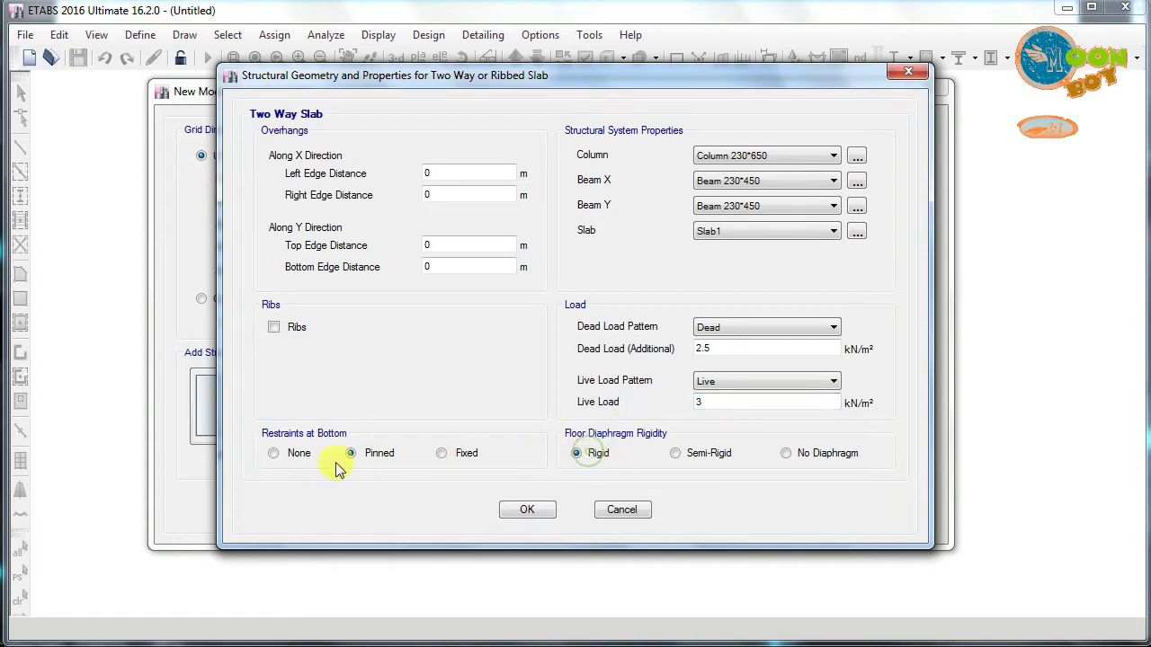
Set the bottom restraints to Fixed, accept the two-way slab settings and generate the building model
click(441, 453)
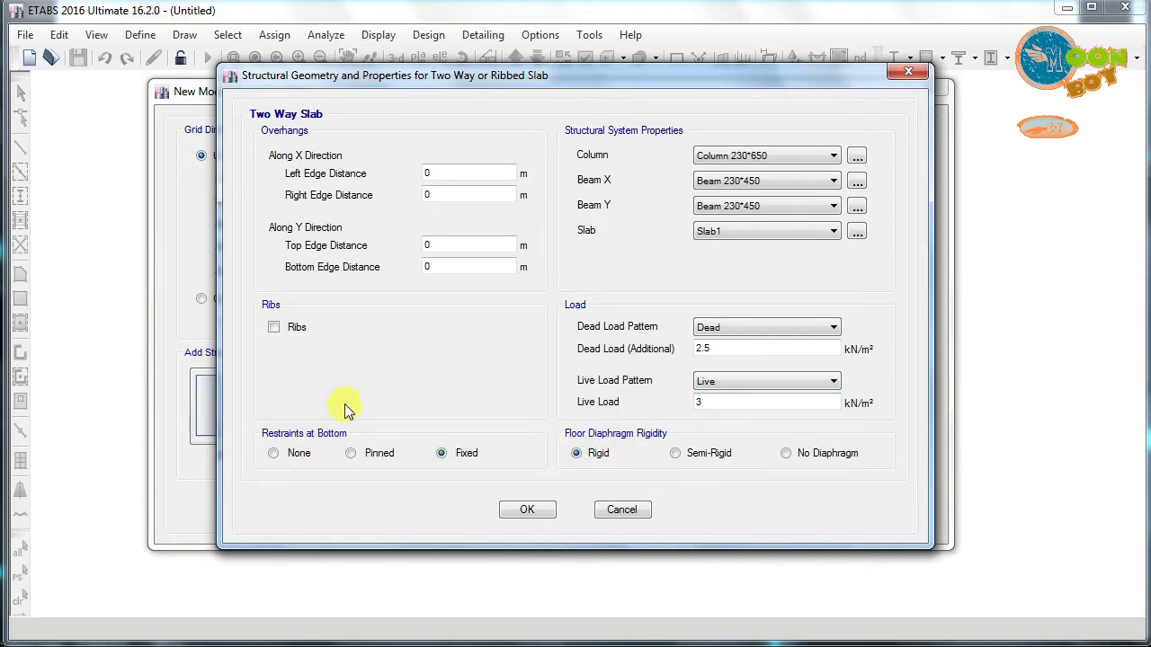
click(532, 512)
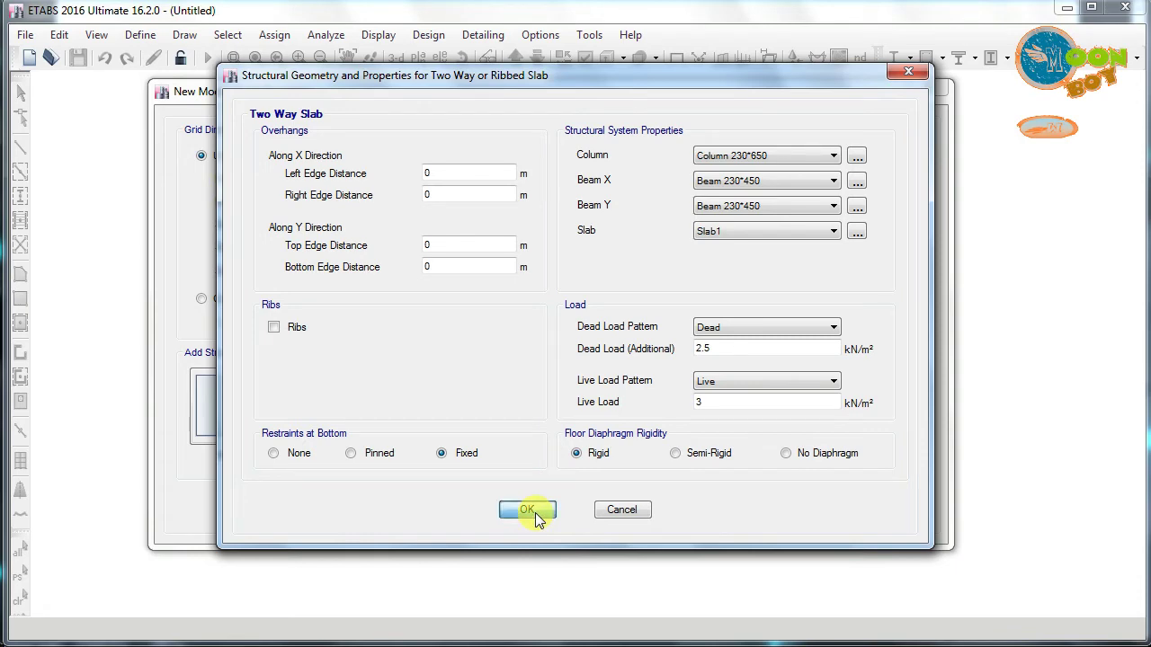
click(506, 510)
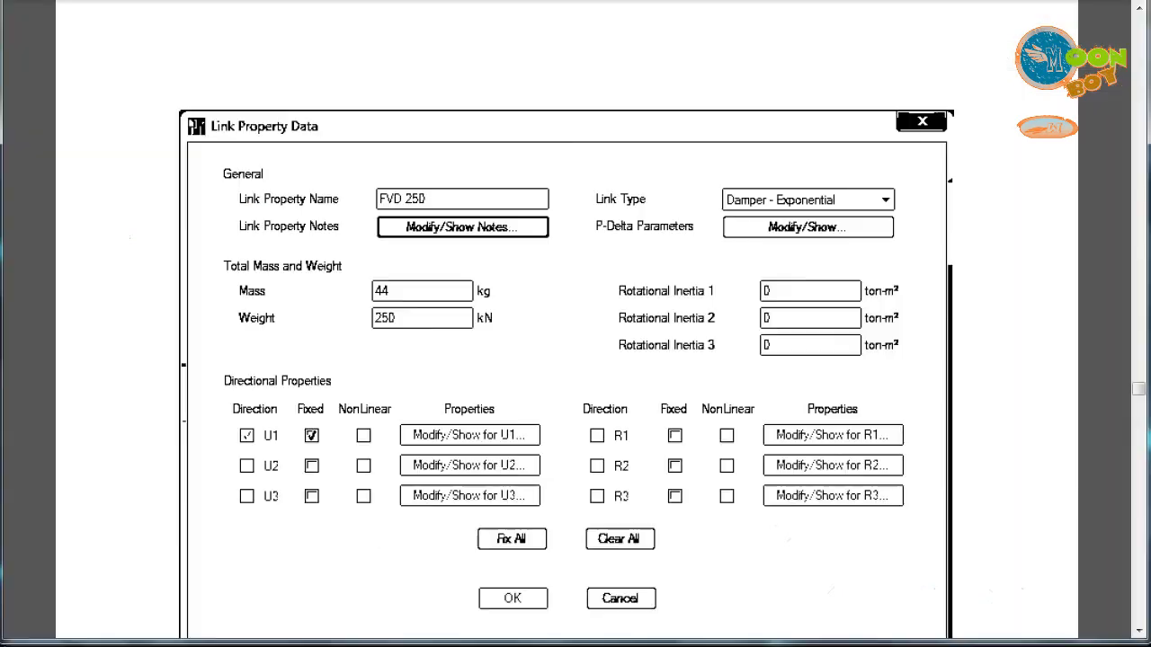
Add a new link property to the model through the Link/Support Properties definitions
scroll(450, 414, up, 10)
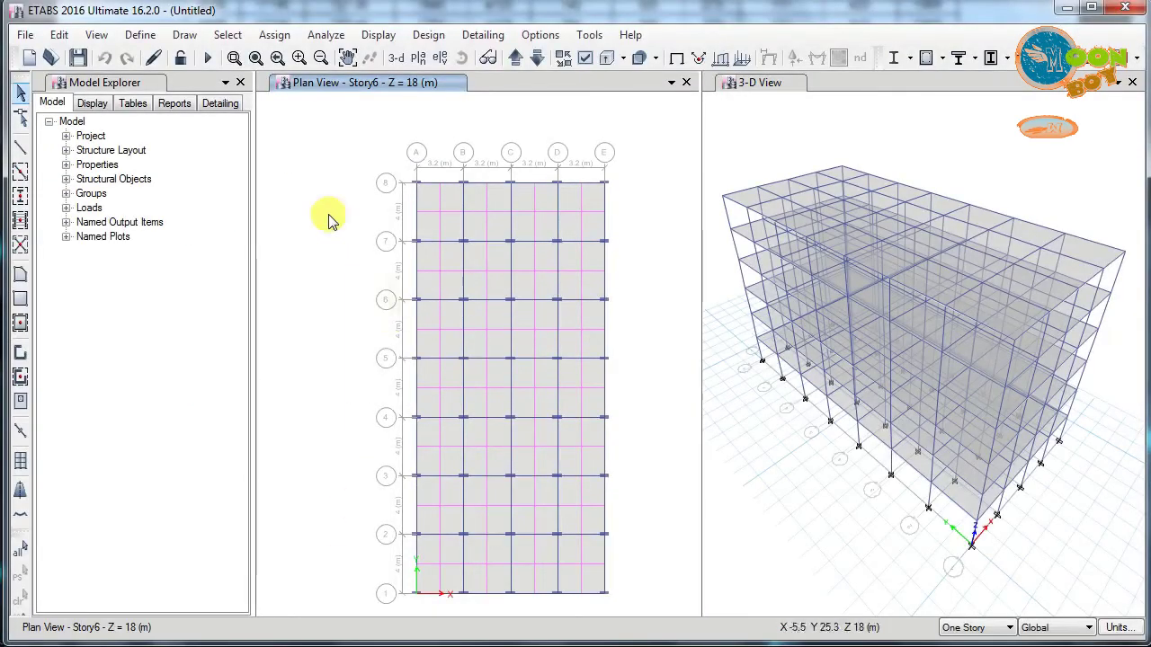
click(137, 36)
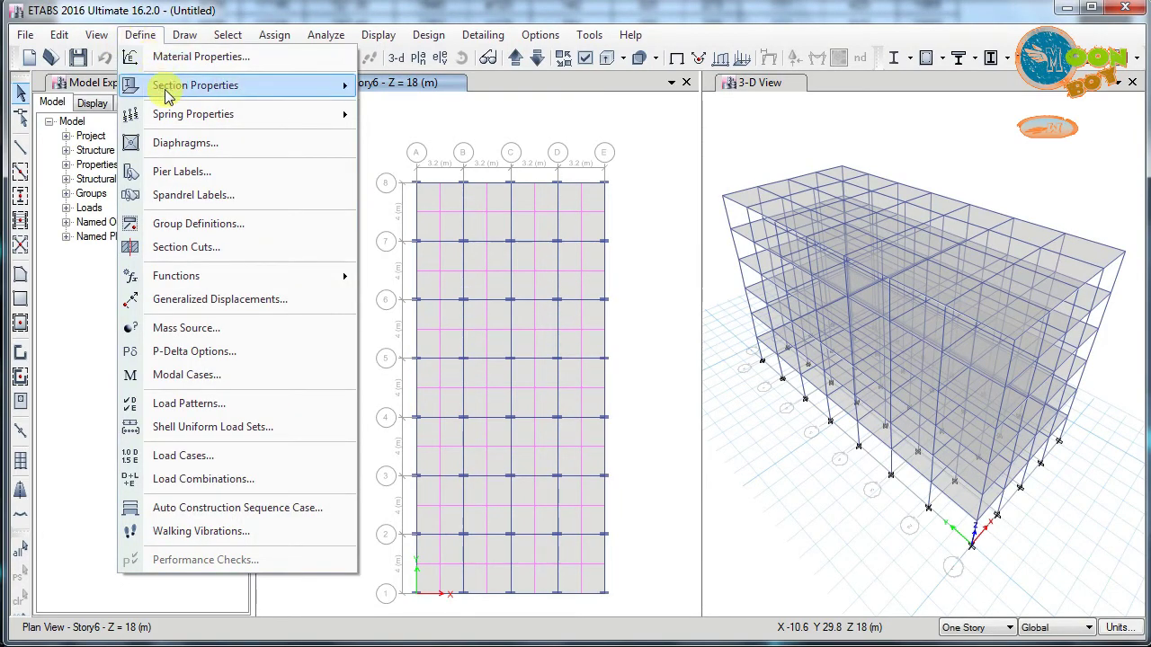
mouse_move(174, 123)
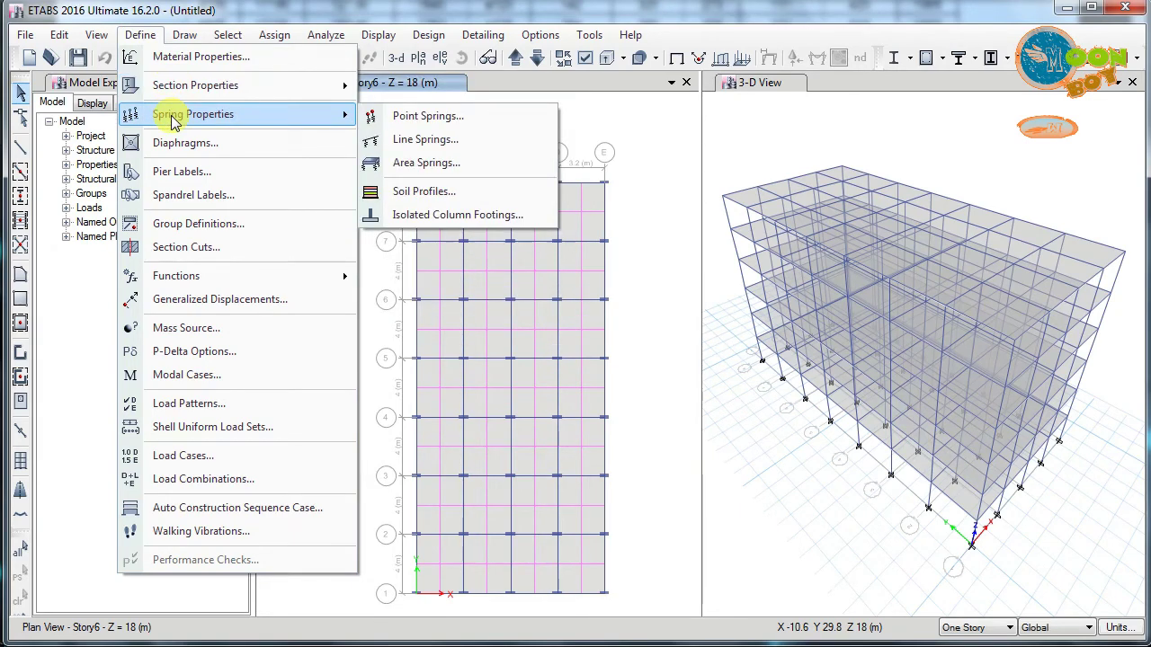
mouse_move(183, 87)
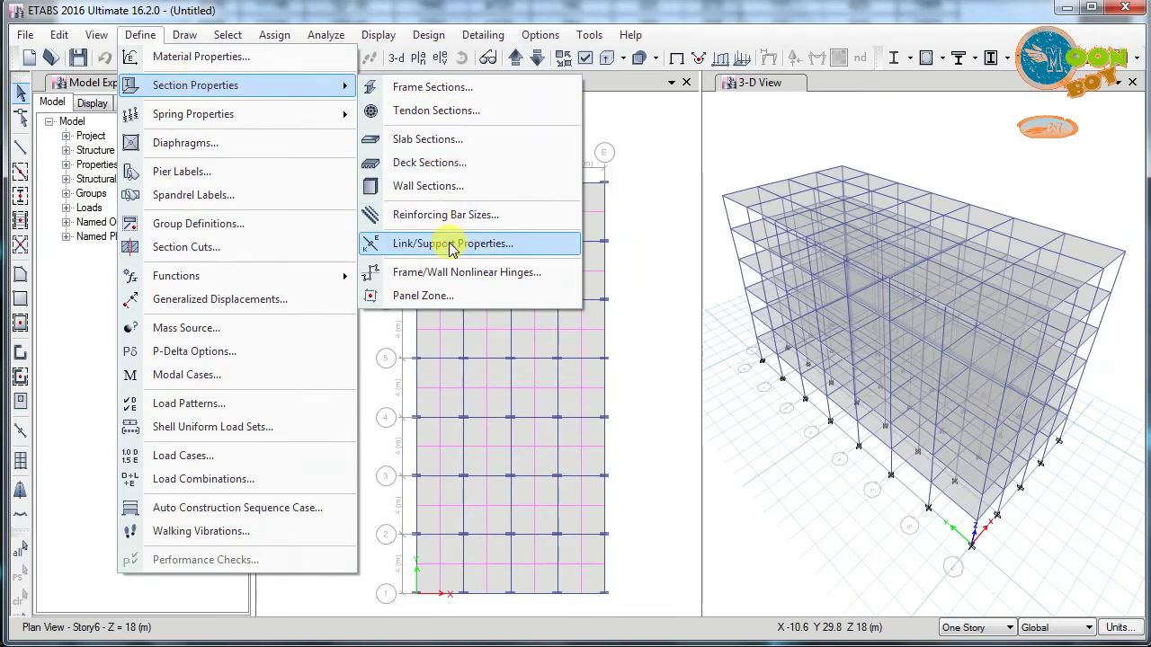
click(452, 244)
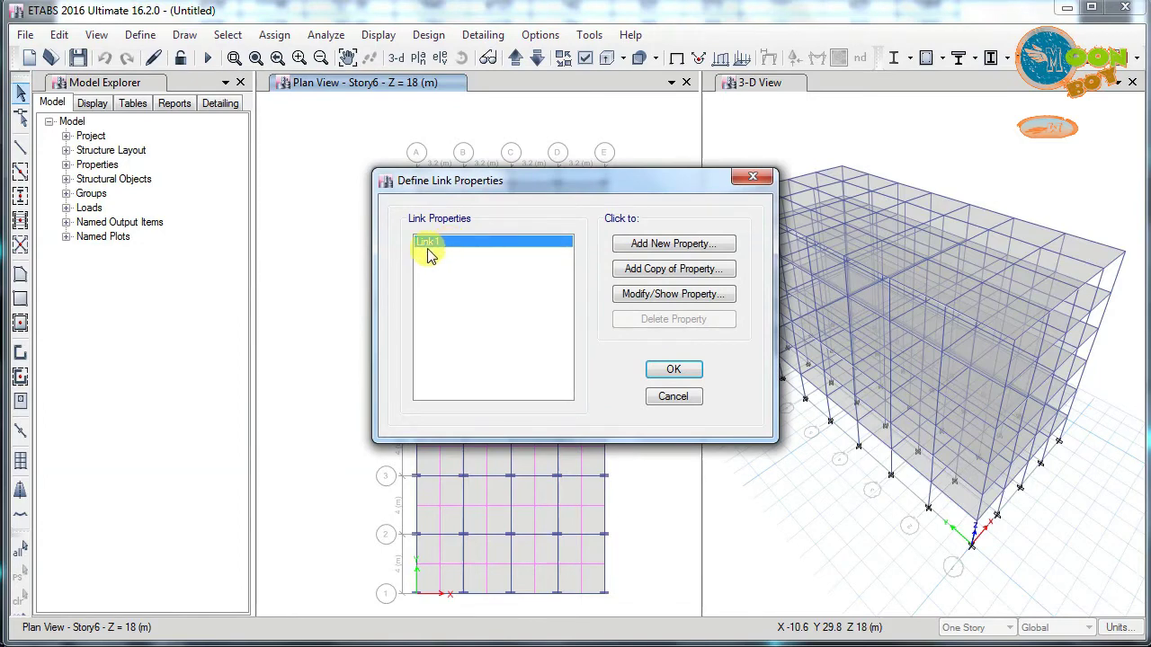
drag(505, 181, 457, 180)
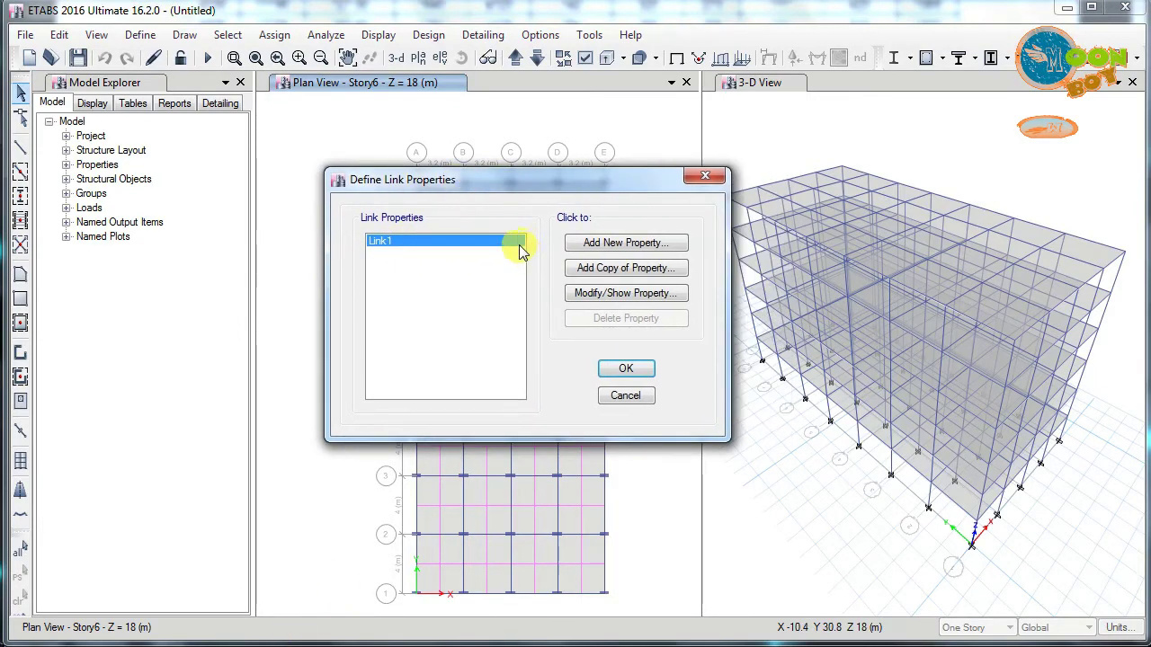
click(610, 243)
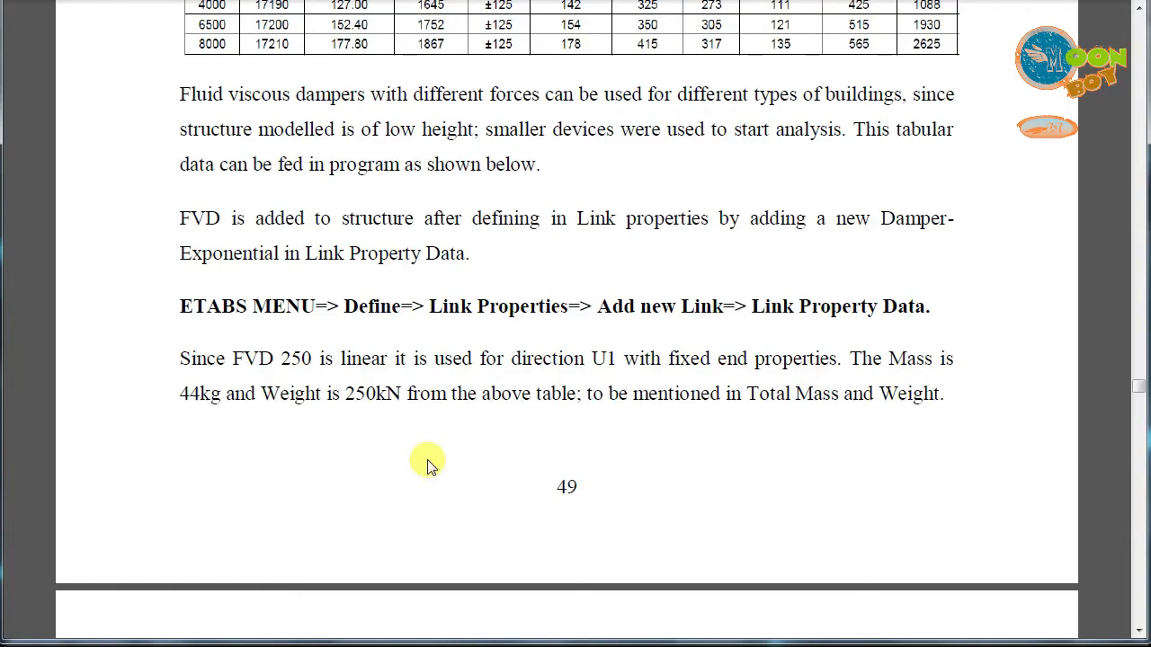
Consult the damper property example in the reference PDF and name the new link property FVD 250
scroll(470, 440, down, 8)
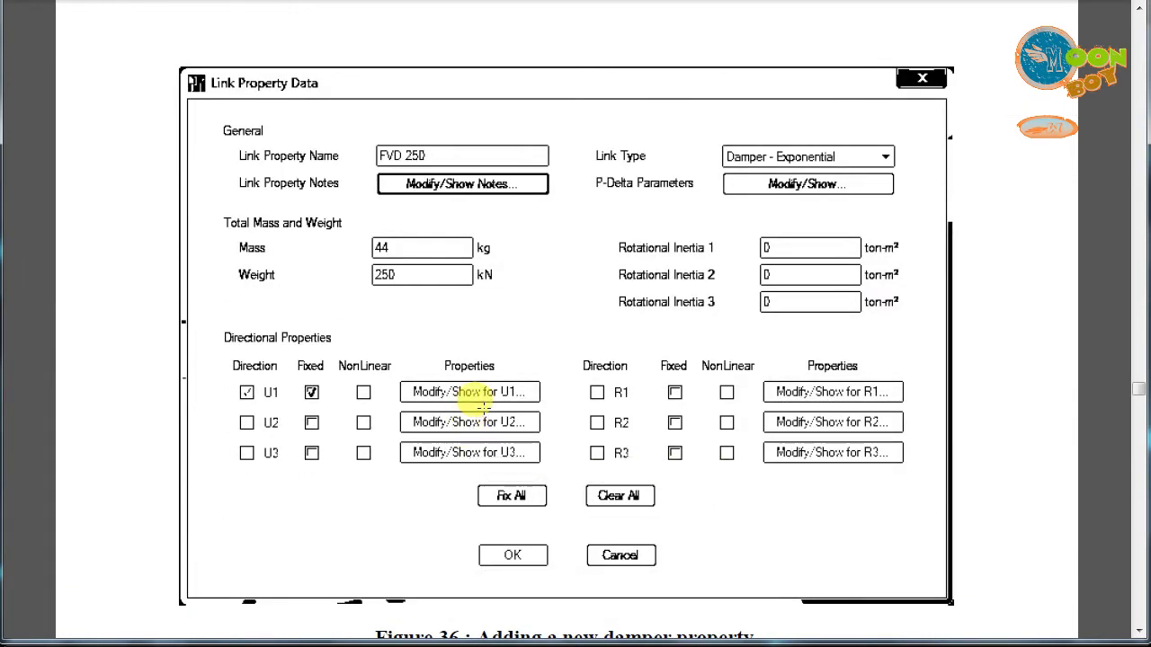
scroll(467, 277, down, 1)
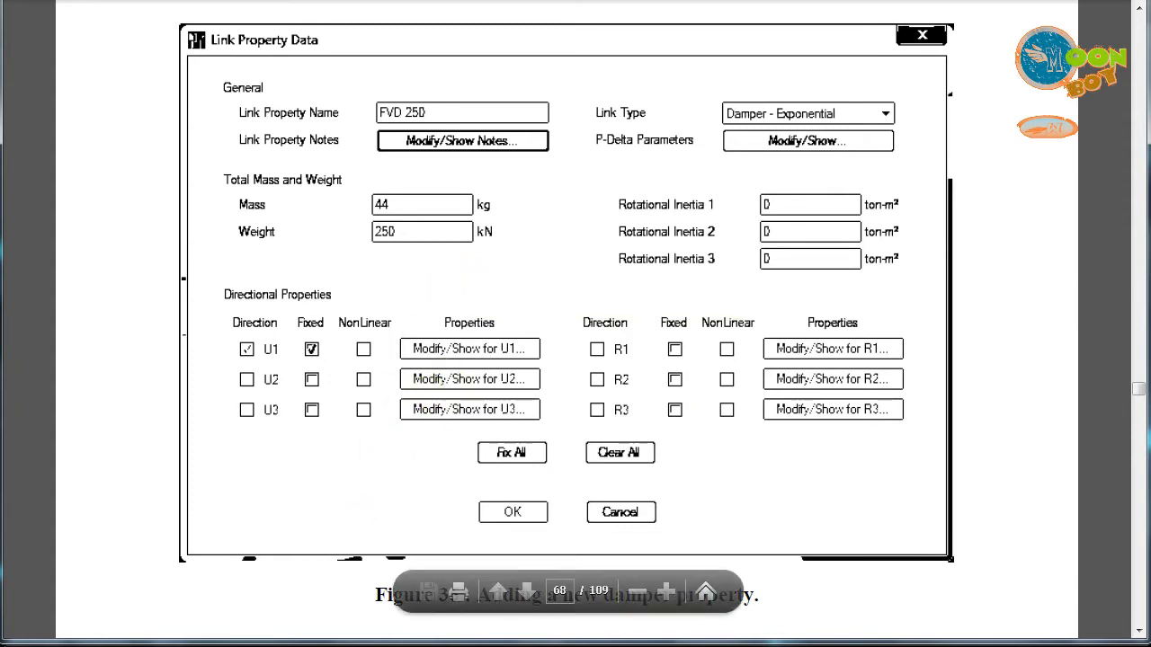
click(257, 630)
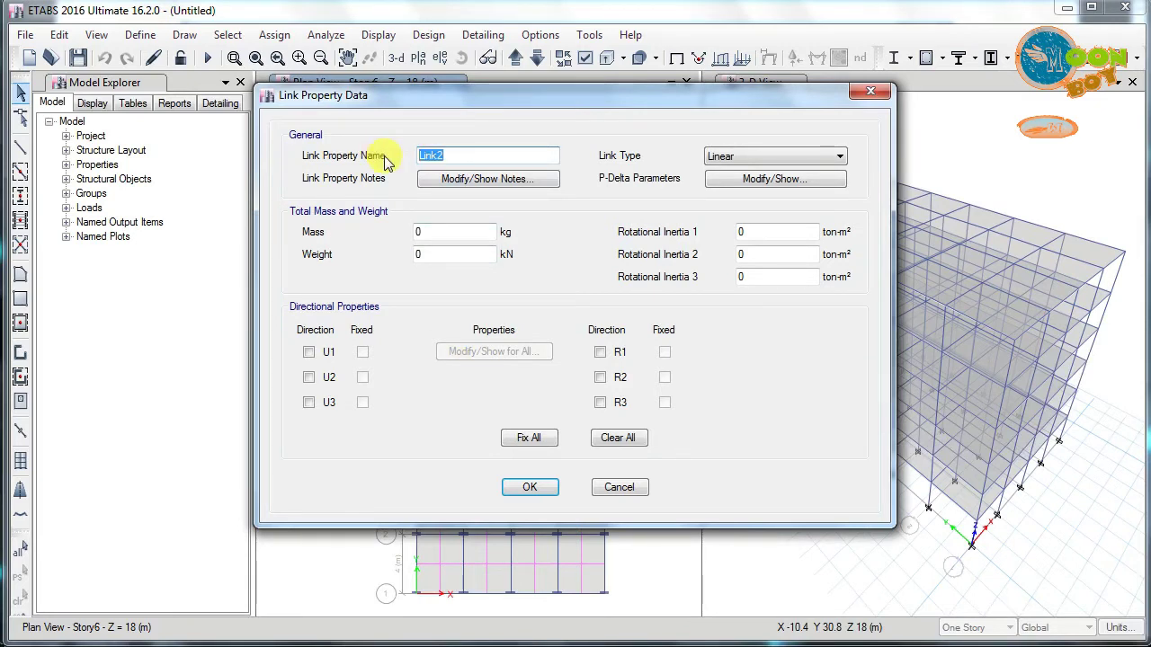
text(FVD 250)
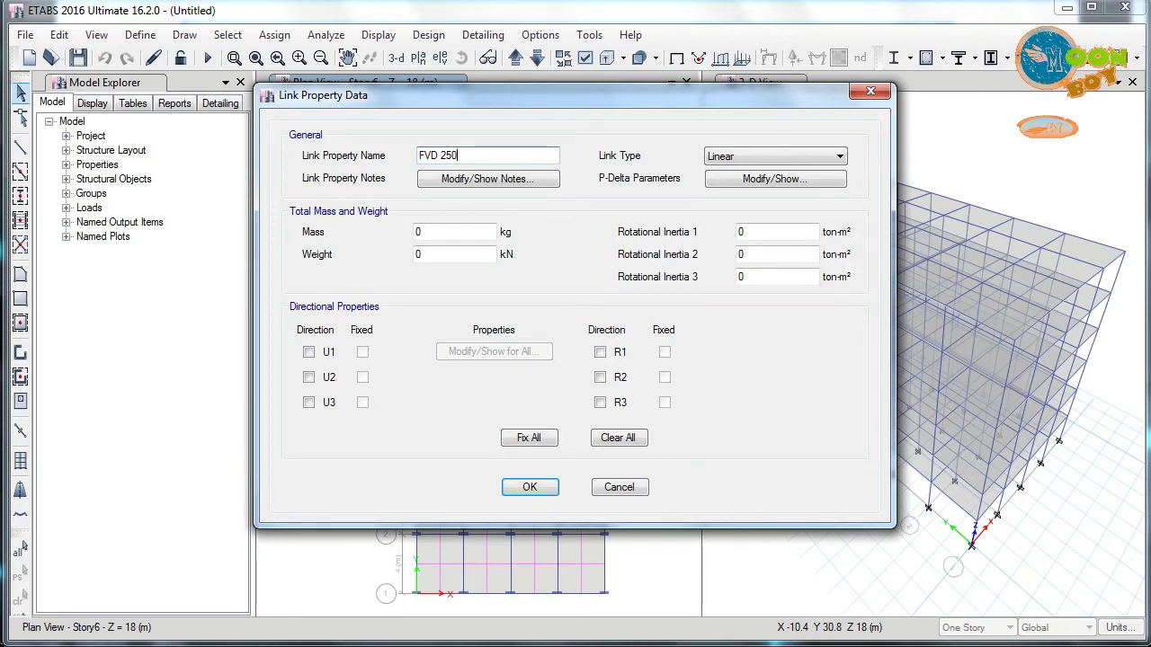
Switch to the reference PDF and review the FVD force capacity table and the Link Property Data example for FVD 250
key(alt+Tab)
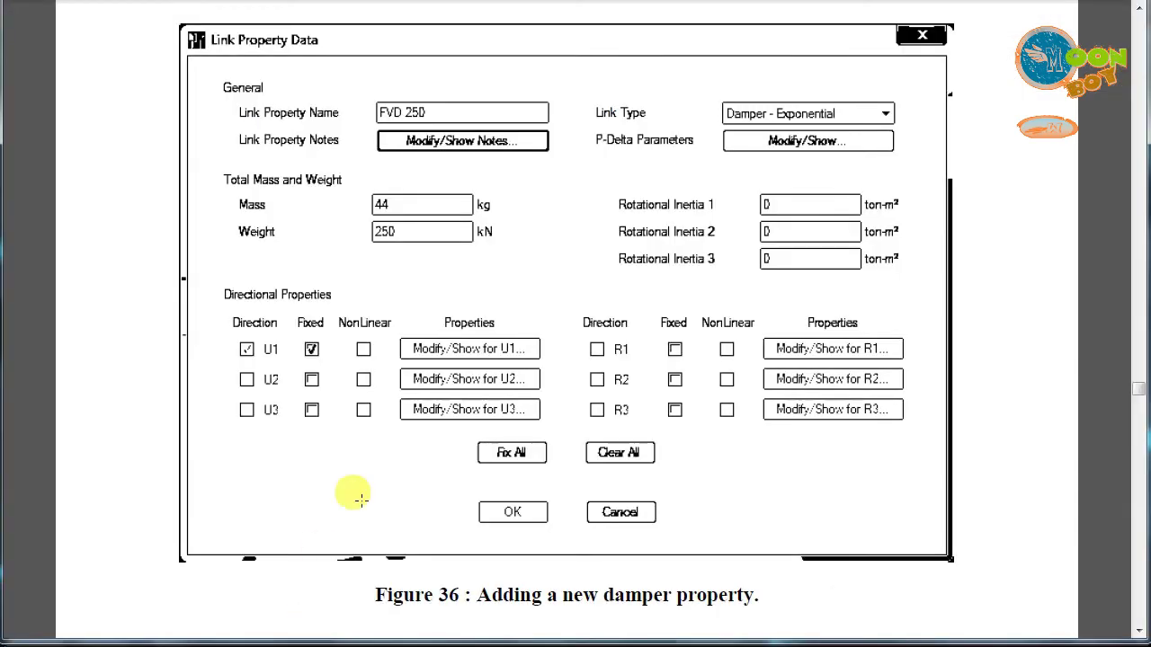
ctrl+scroll(396, 458, down, 1)
scroll(441, 420, up, 8)
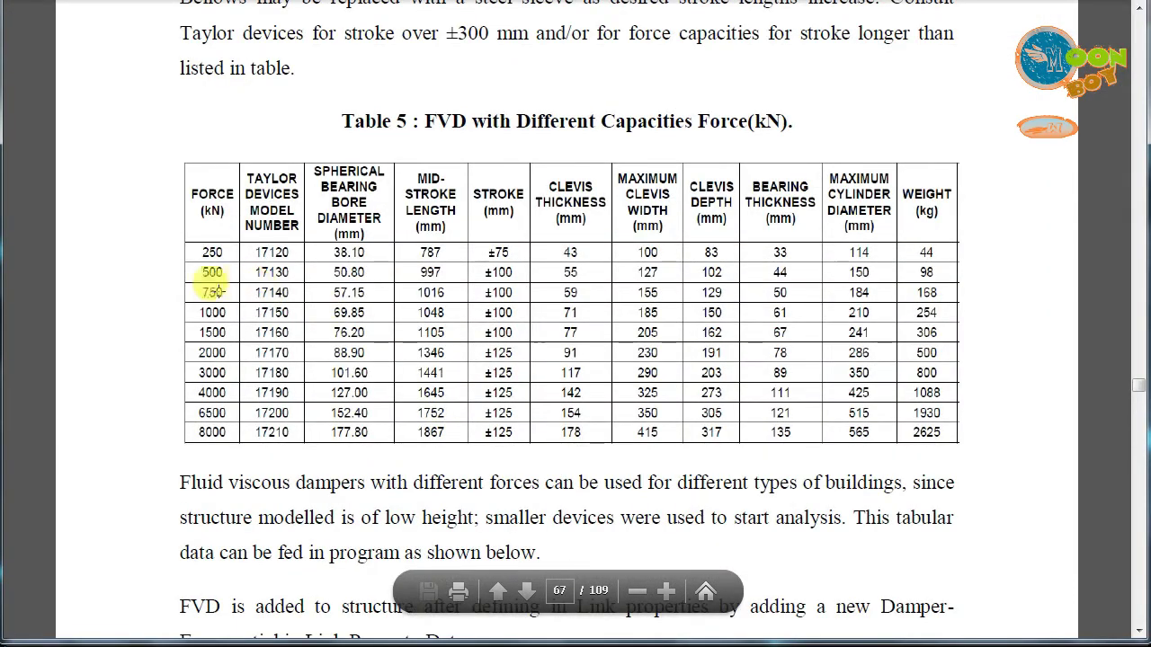
mouse_move(205, 241)
mouse_down()
mouse_move(239, 265)
mouse_move(225, 315)
mouse_up()
click(260, 350)
scroll(310, 449, down, 10)
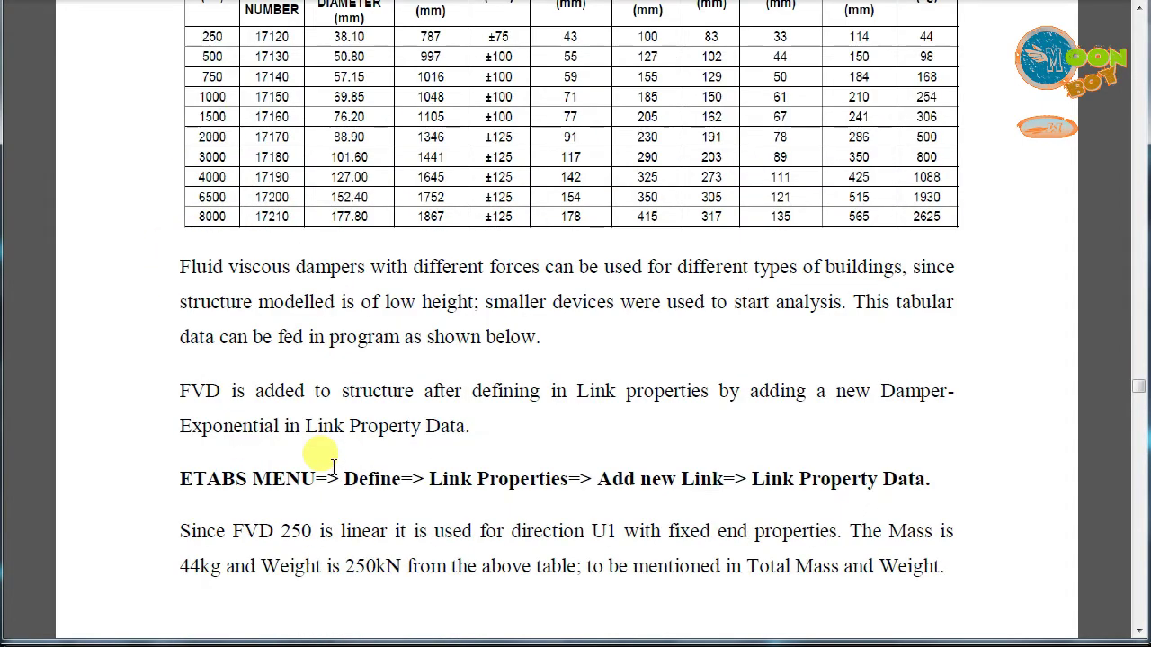
scroll(347, 432, down, 12)
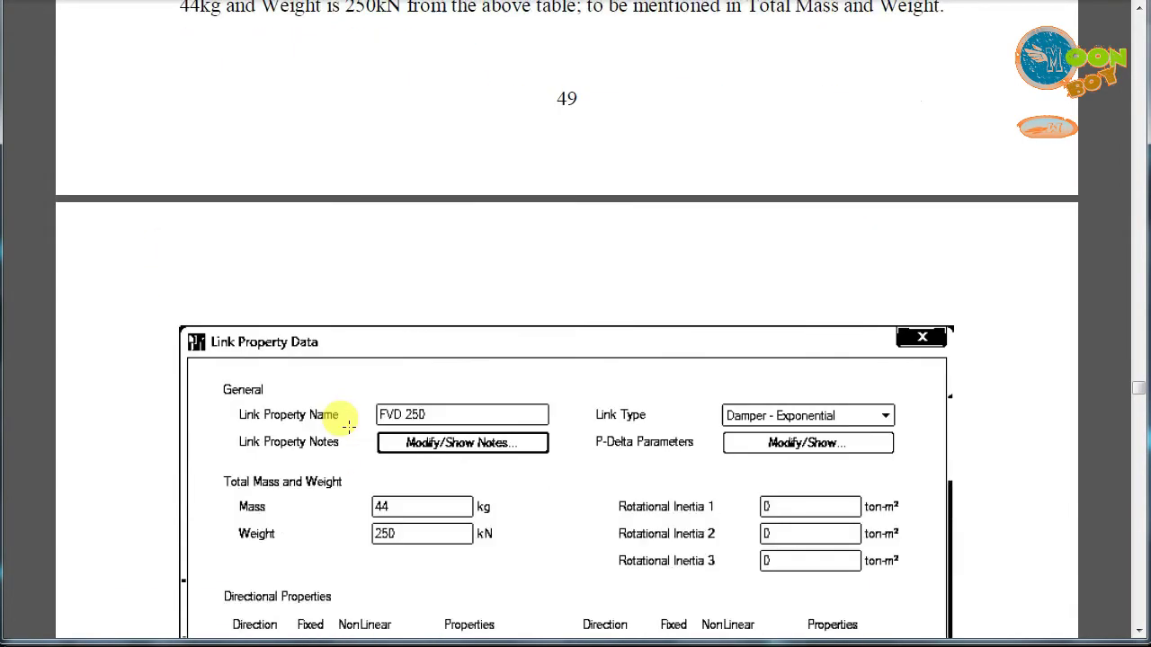
scroll(347, 426, down, 1)
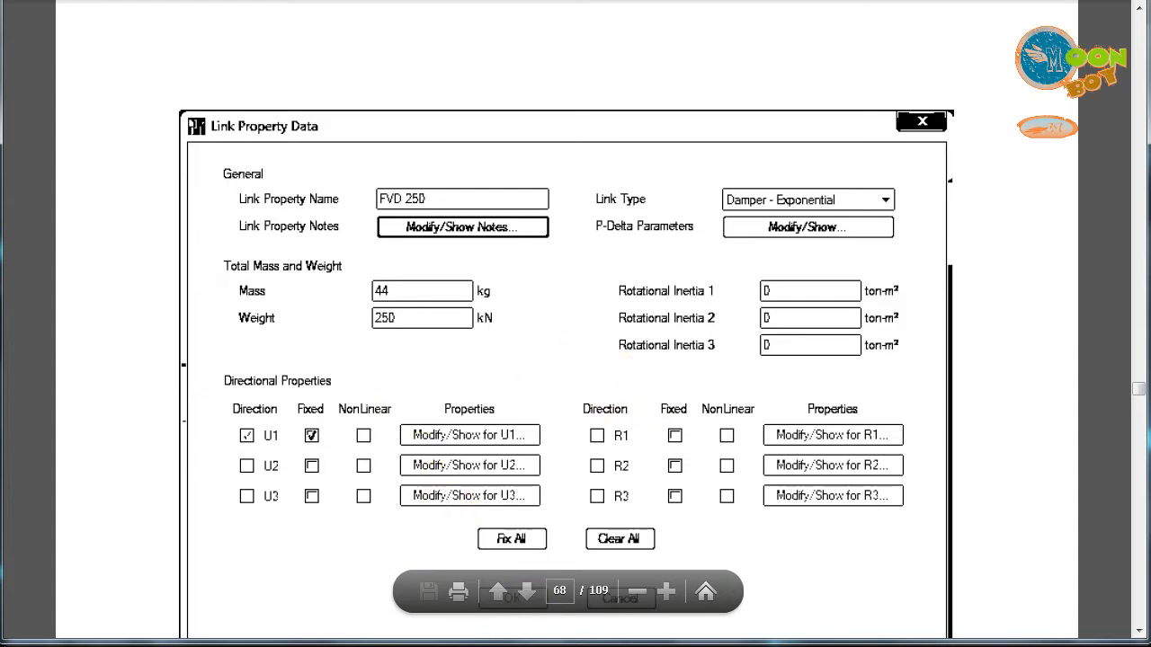
Switch back to ETABS and set the FVD 250 link type to Damper - Exponential
mouse_move(303, 644)
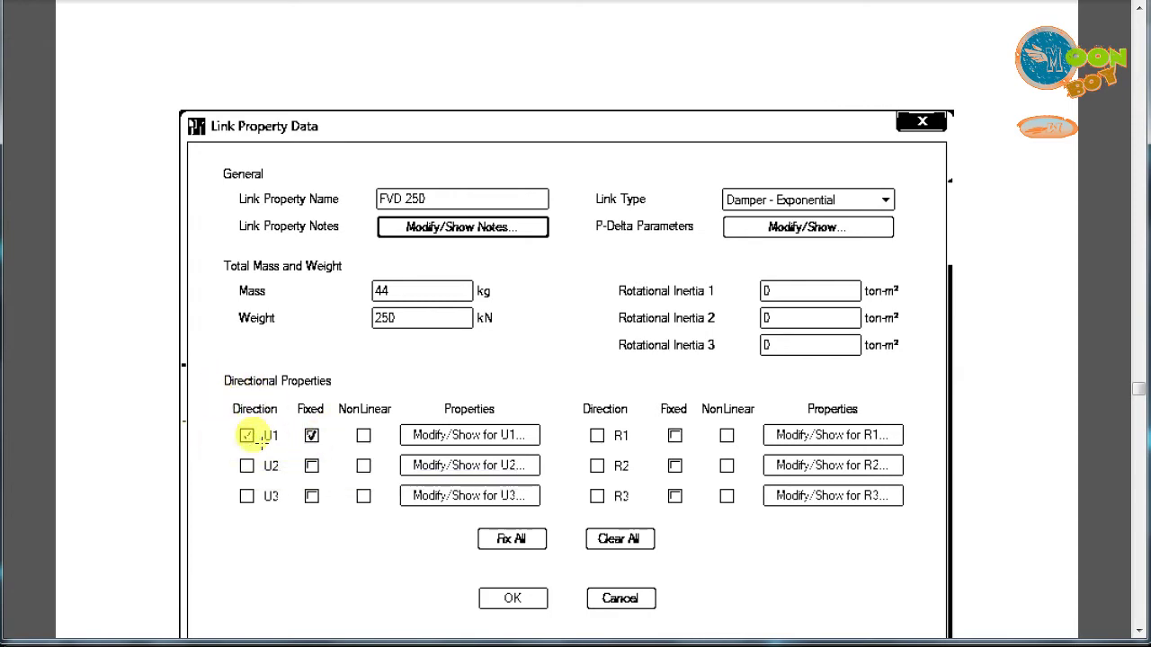
mouse_move(500, 599)
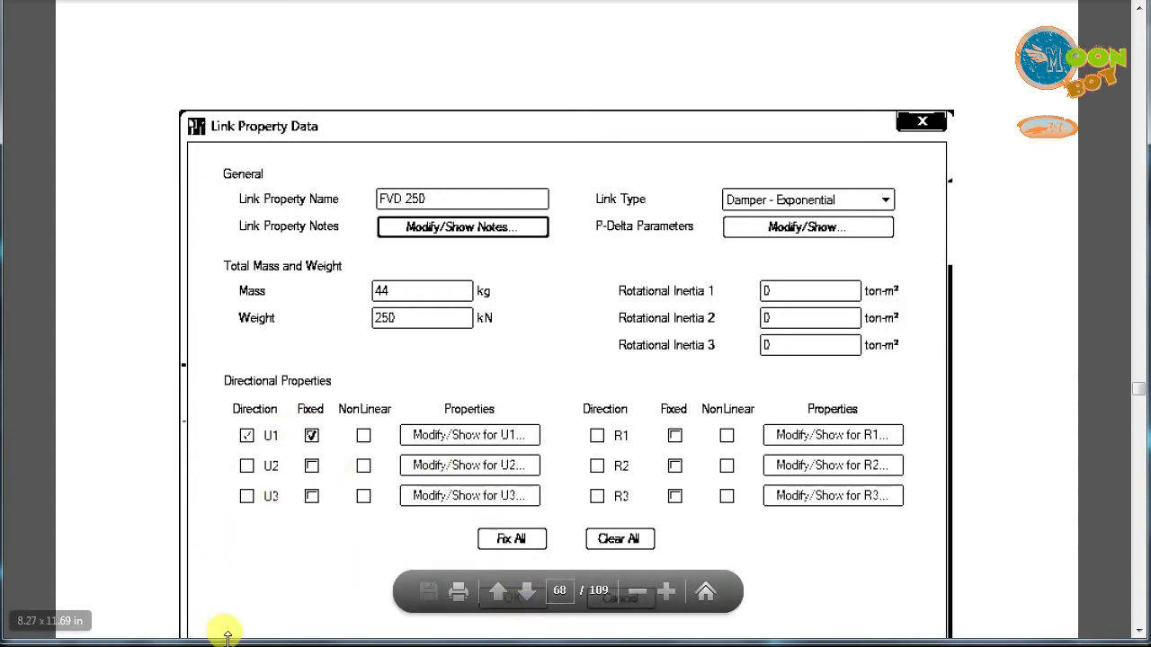
key(alt+Tab)
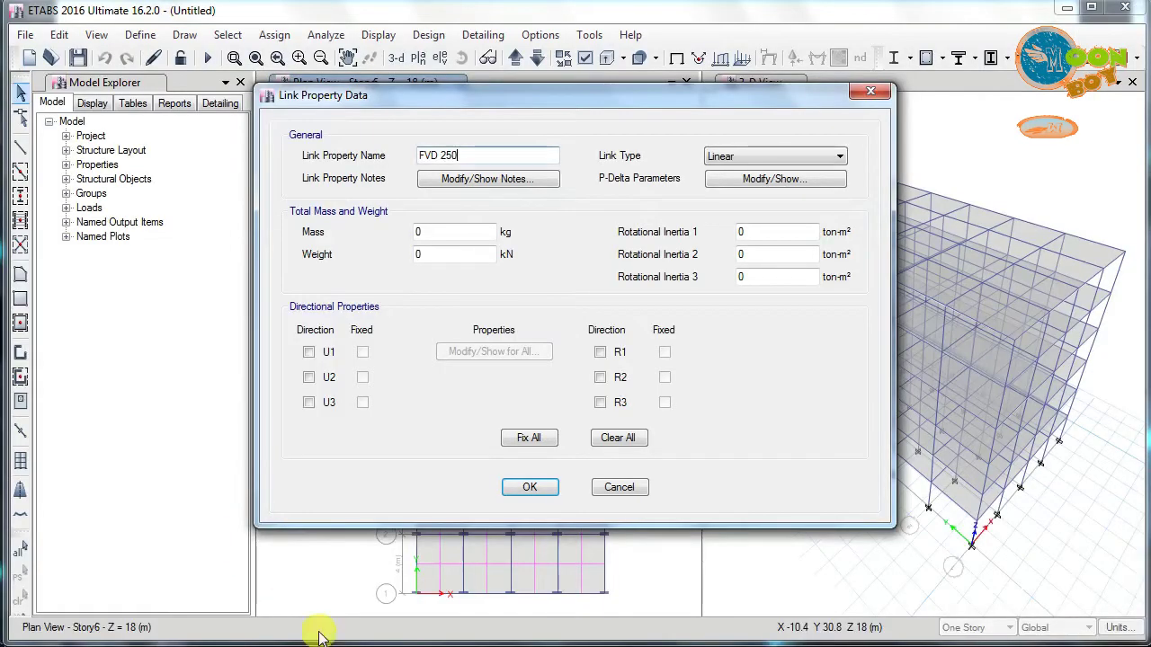
click(738, 158)
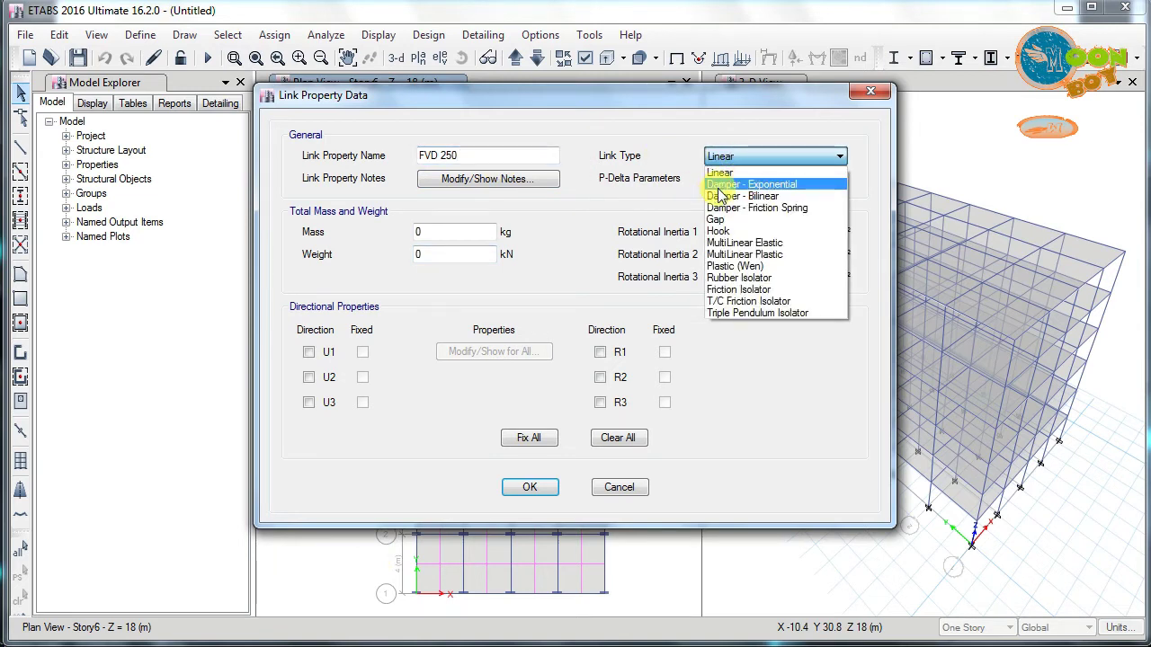
click(750, 185)
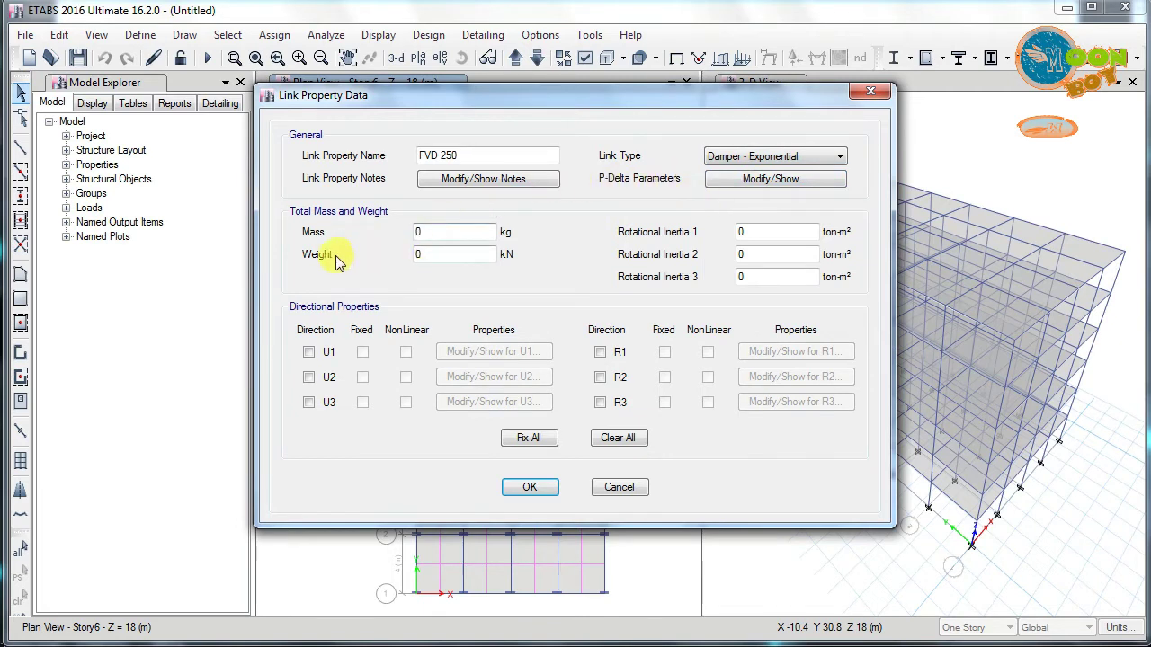
Set the mass of the FVD 250 link property to 44 kg and open its weight value for editing
click(429, 228)
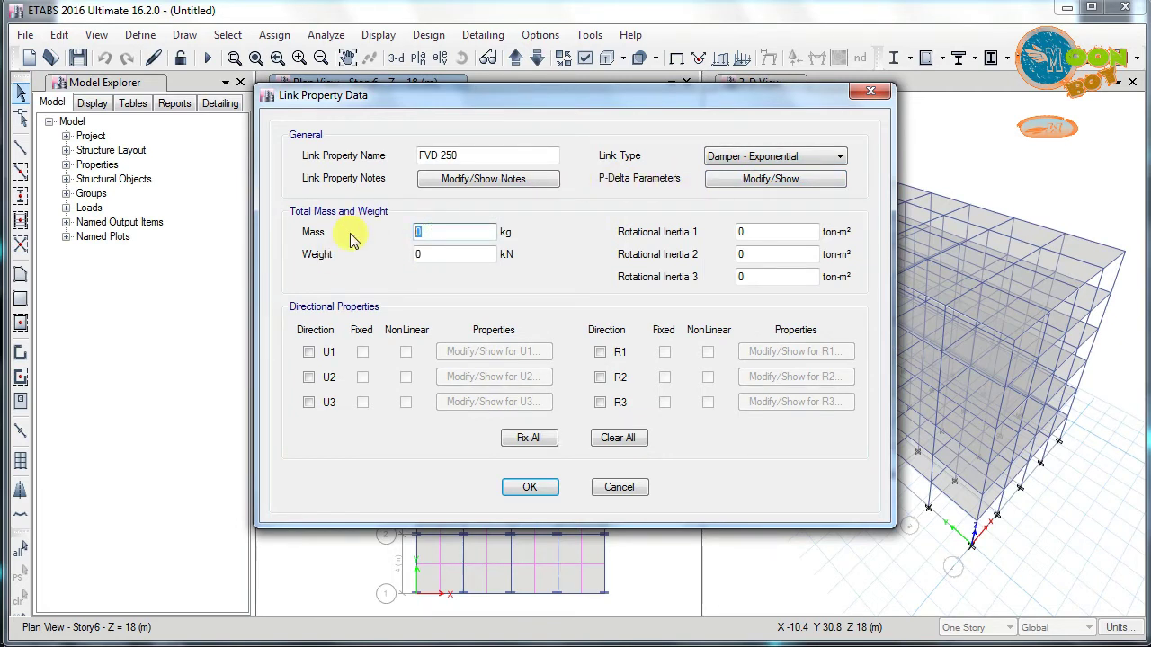
click(421, 255)
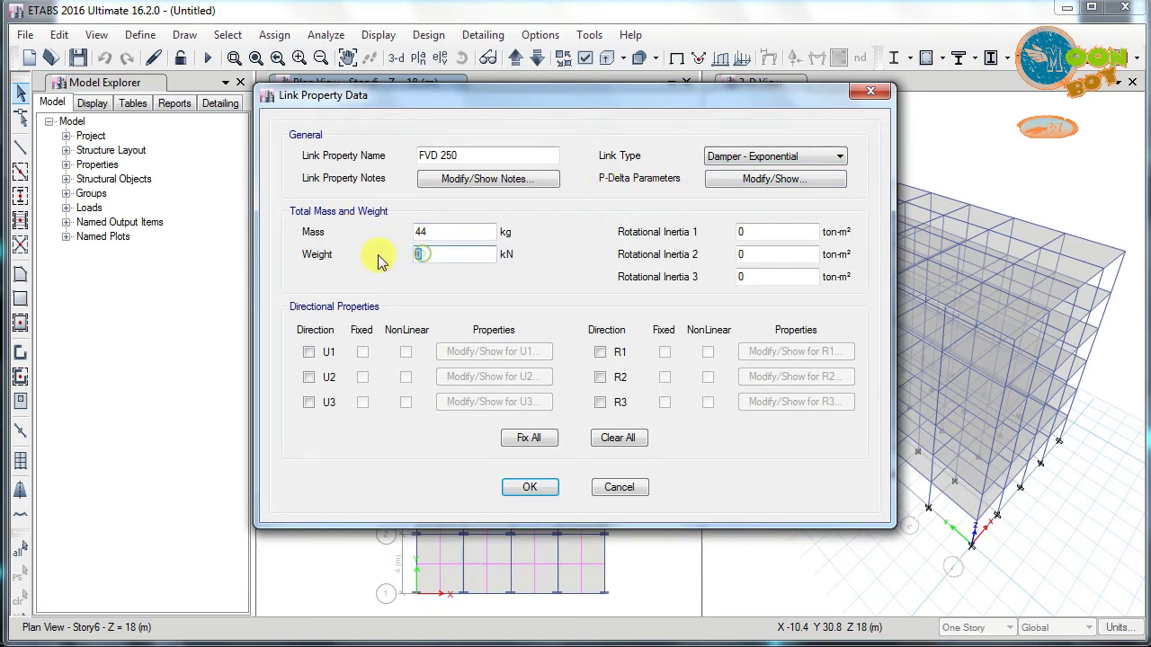